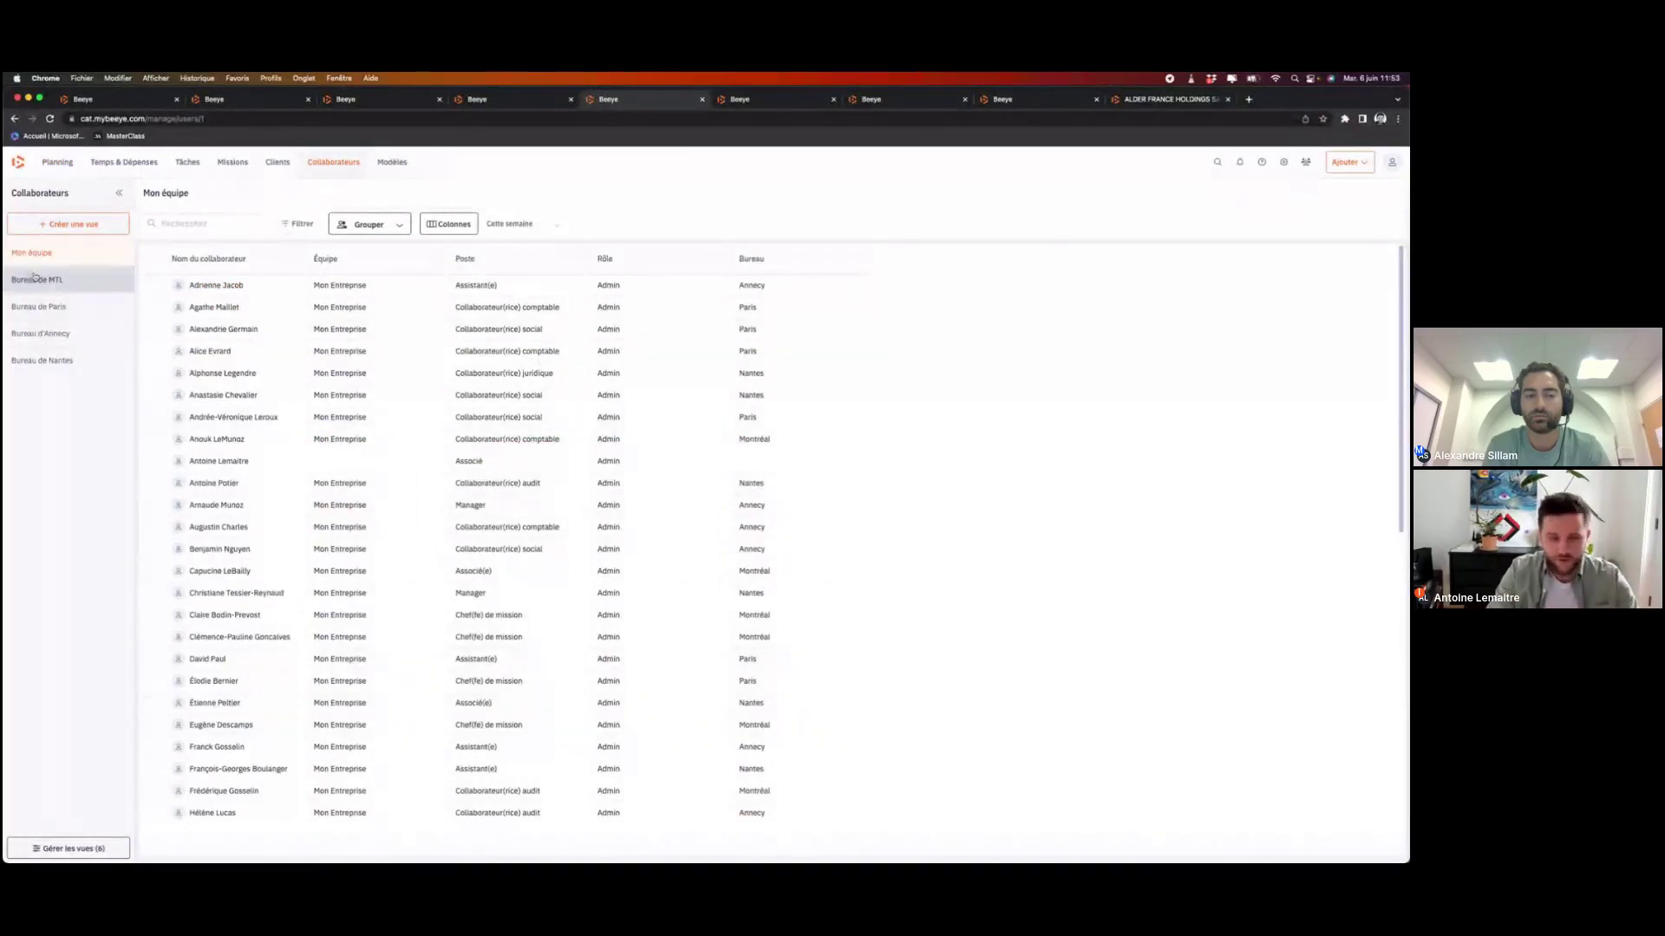
pyautogui.press('super+equal')
pyautogui.press('super+equal')
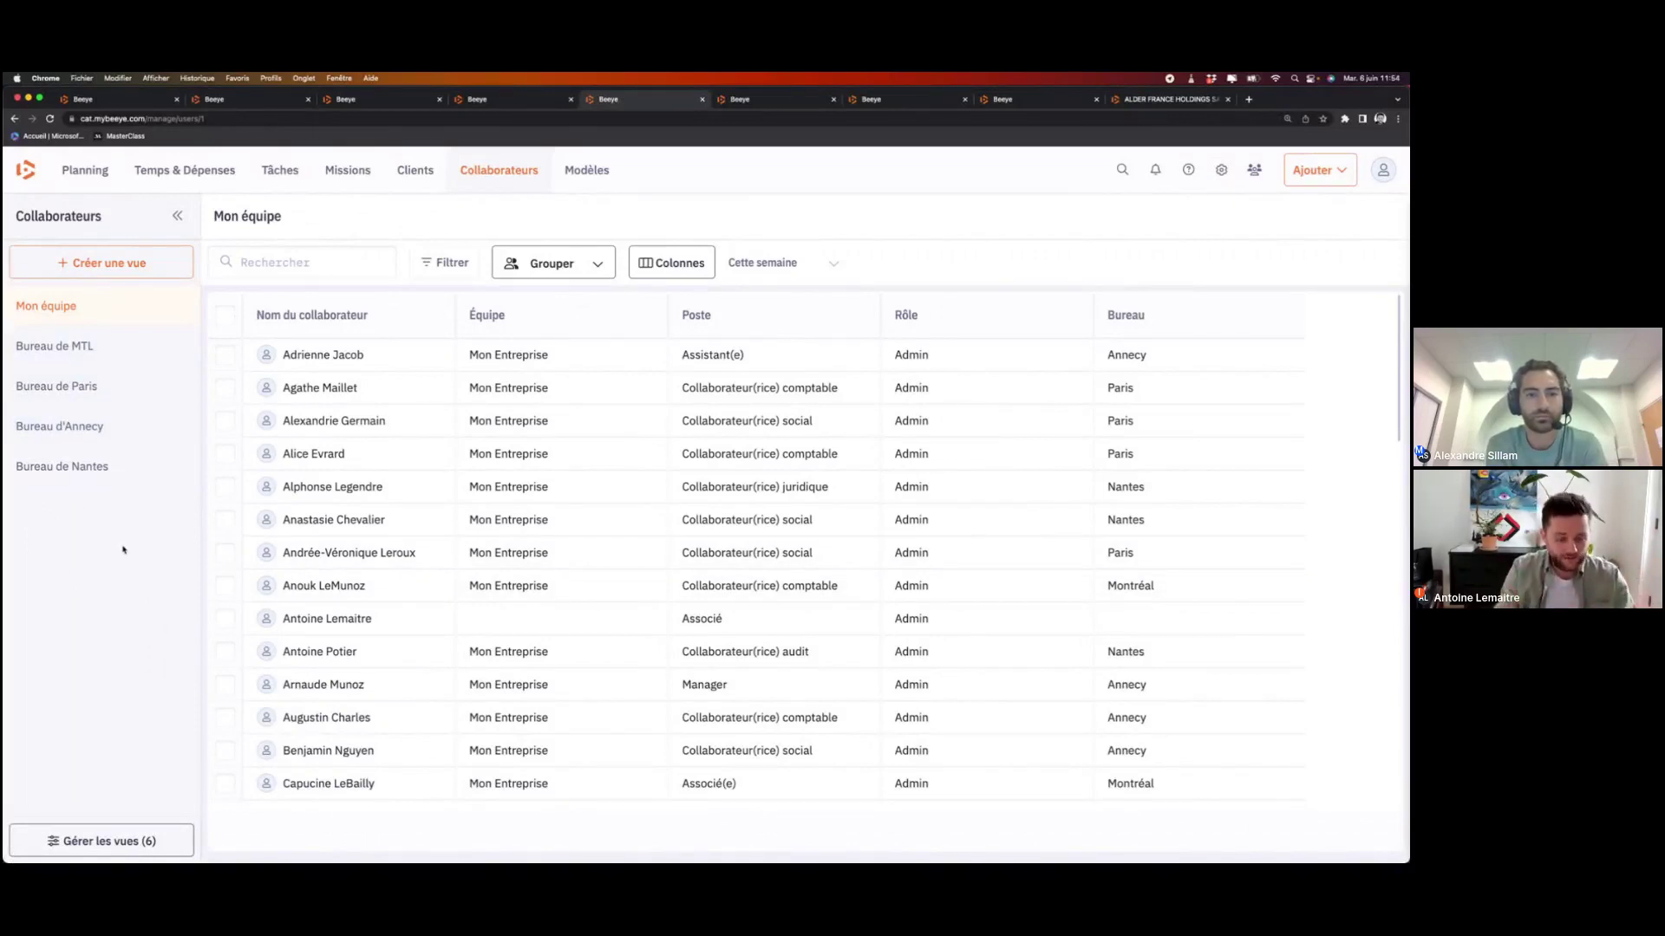
pyautogui.press('super+r')
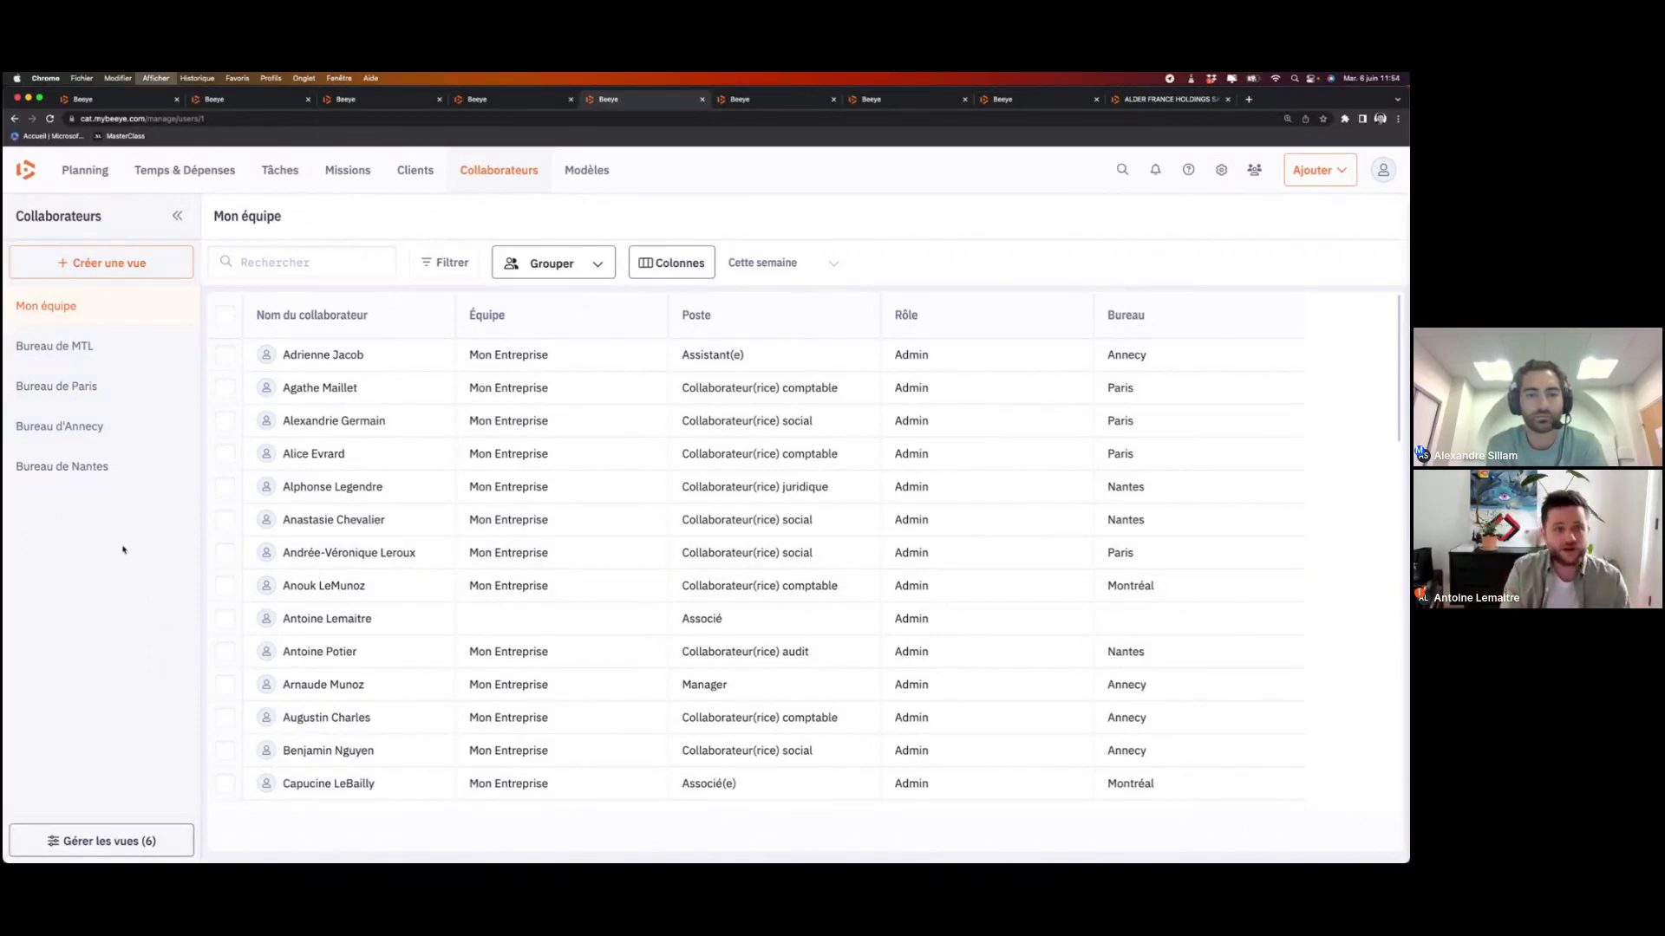
pyautogui.press('super+0')
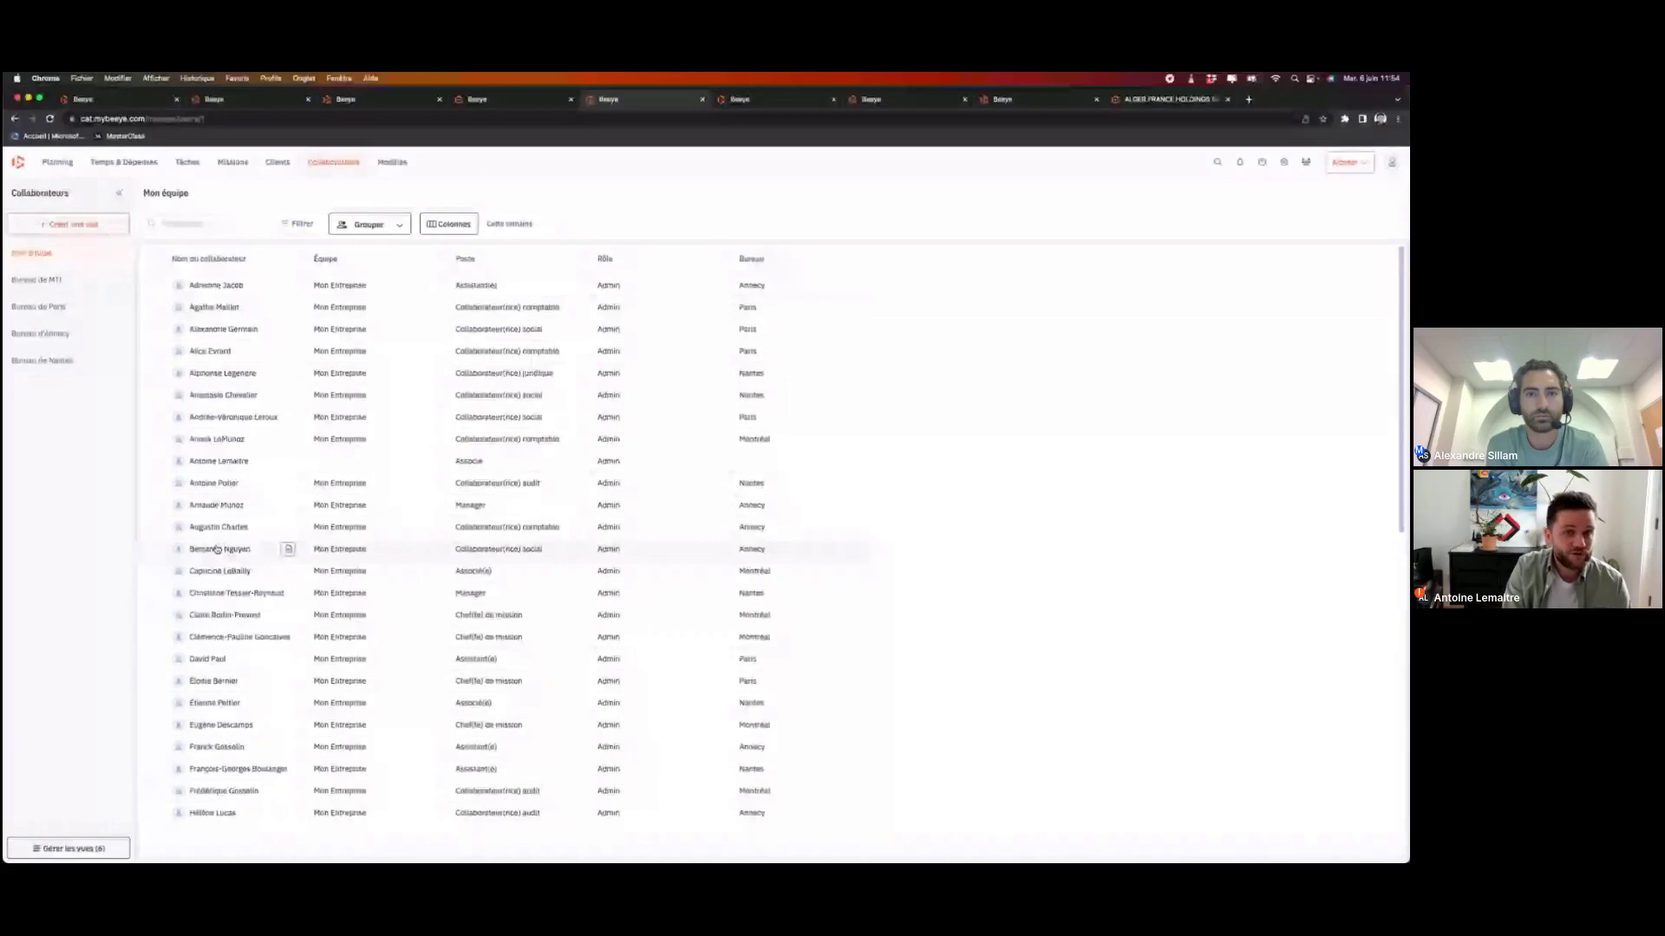
# Step: Open the profile of the Montréal associate listed in Mon équipe and view that person's Compétences list
pyautogui.click(288, 549)
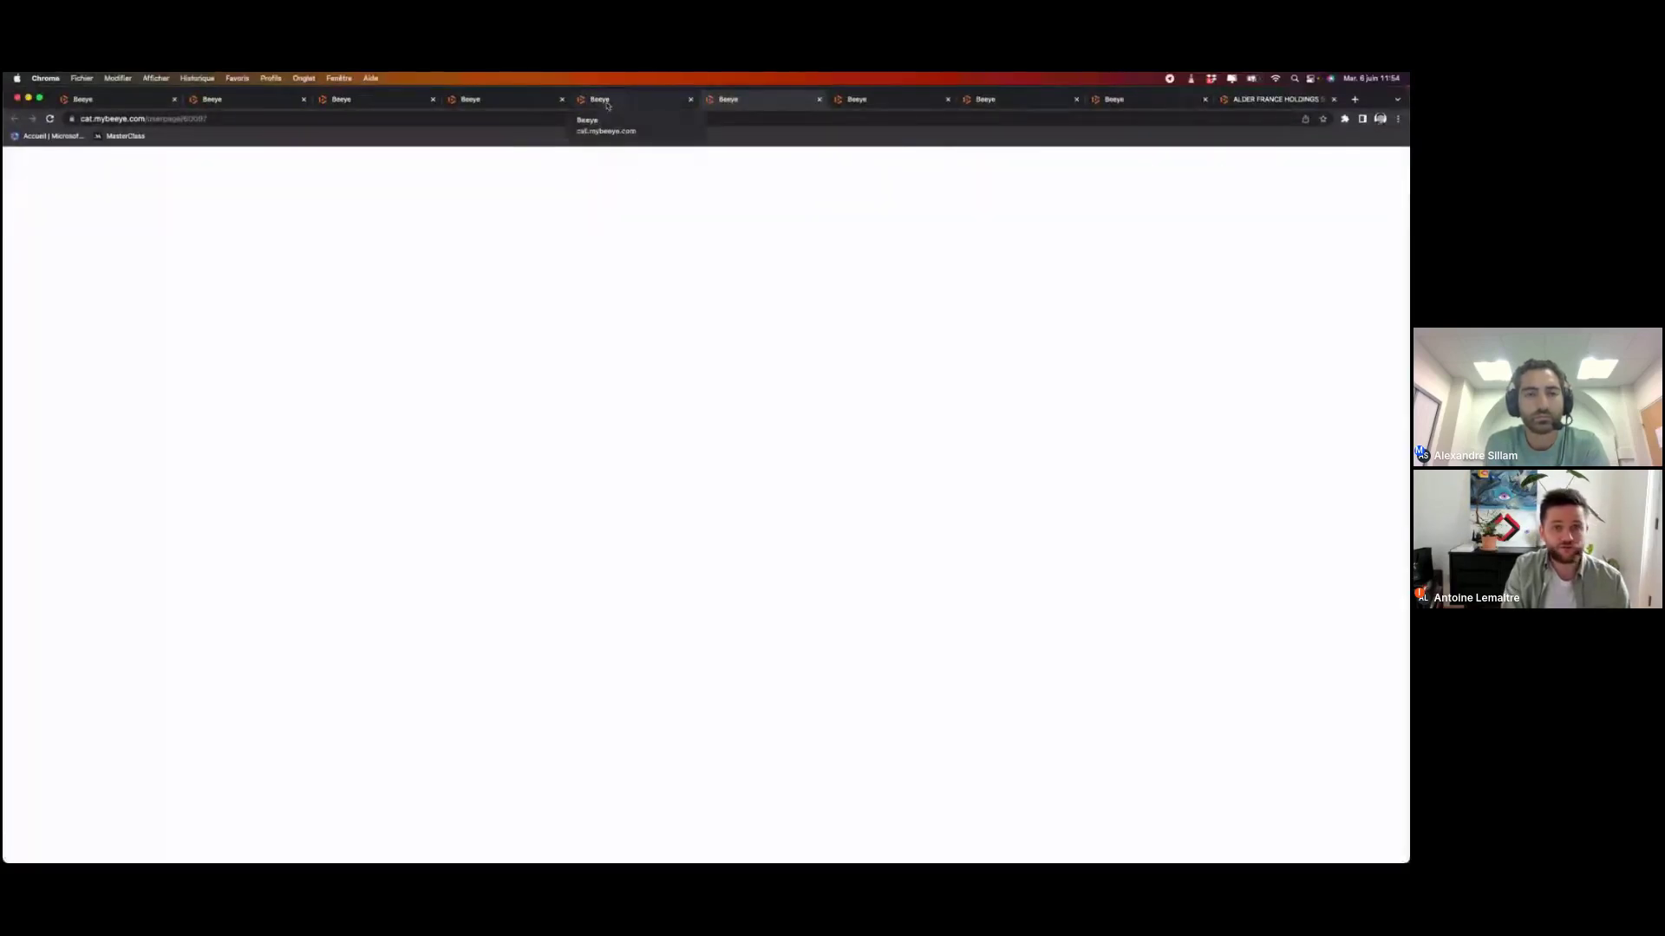
pyautogui.click(607, 100)
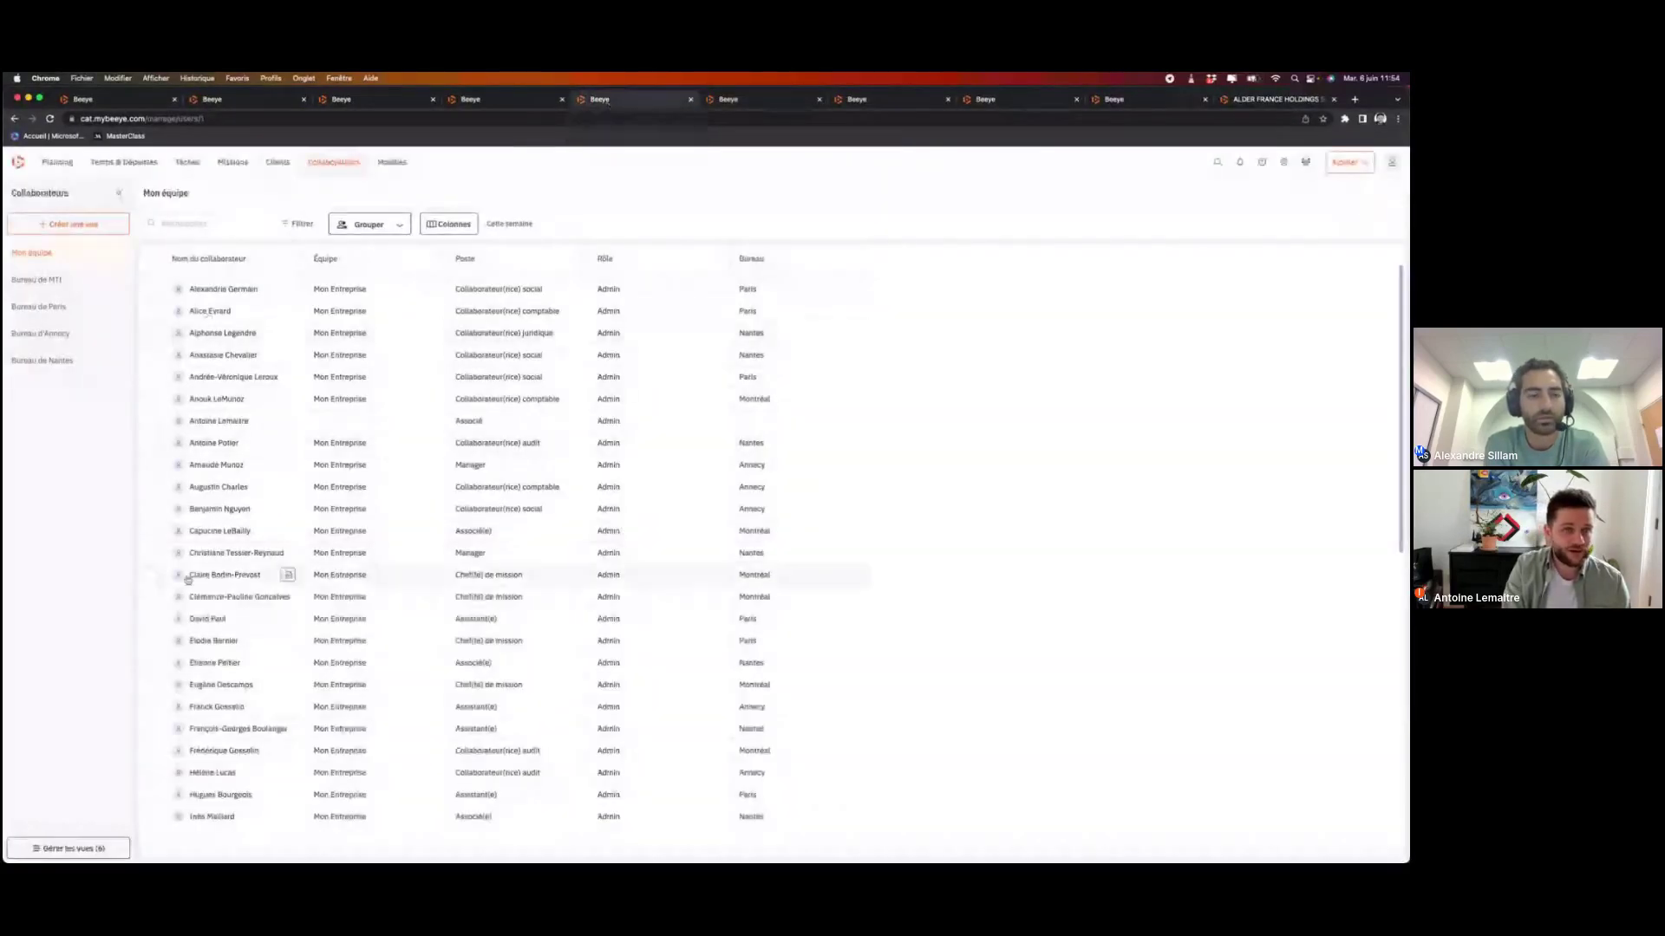
pyautogui.click(288, 530)
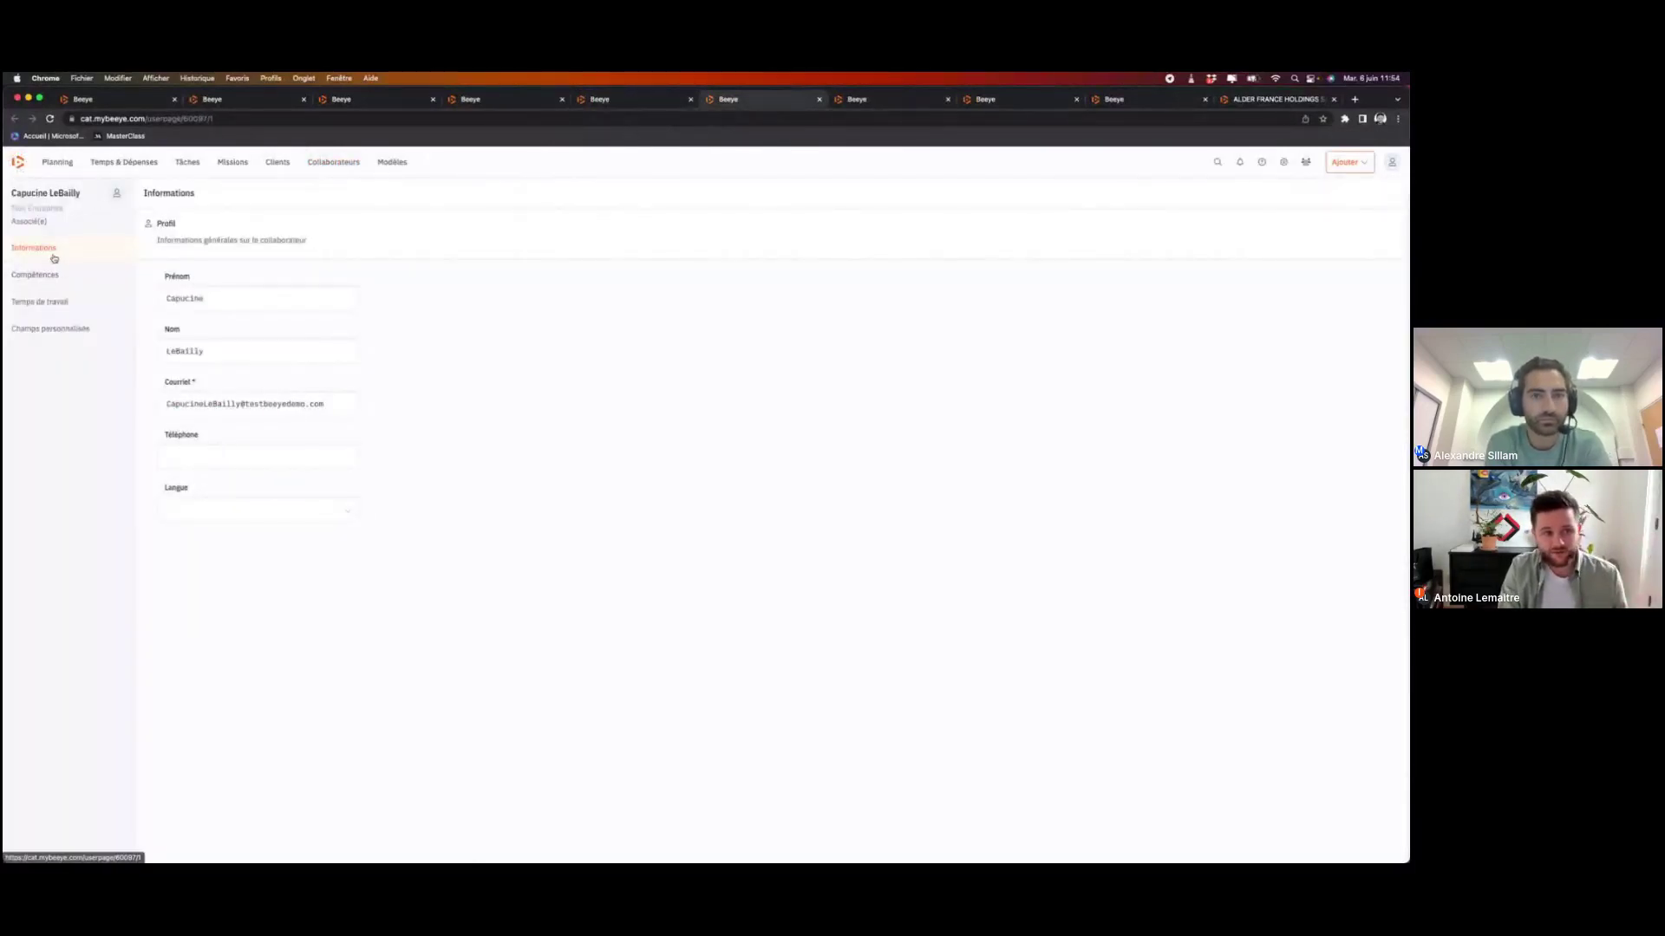
pyautogui.click(32, 274)
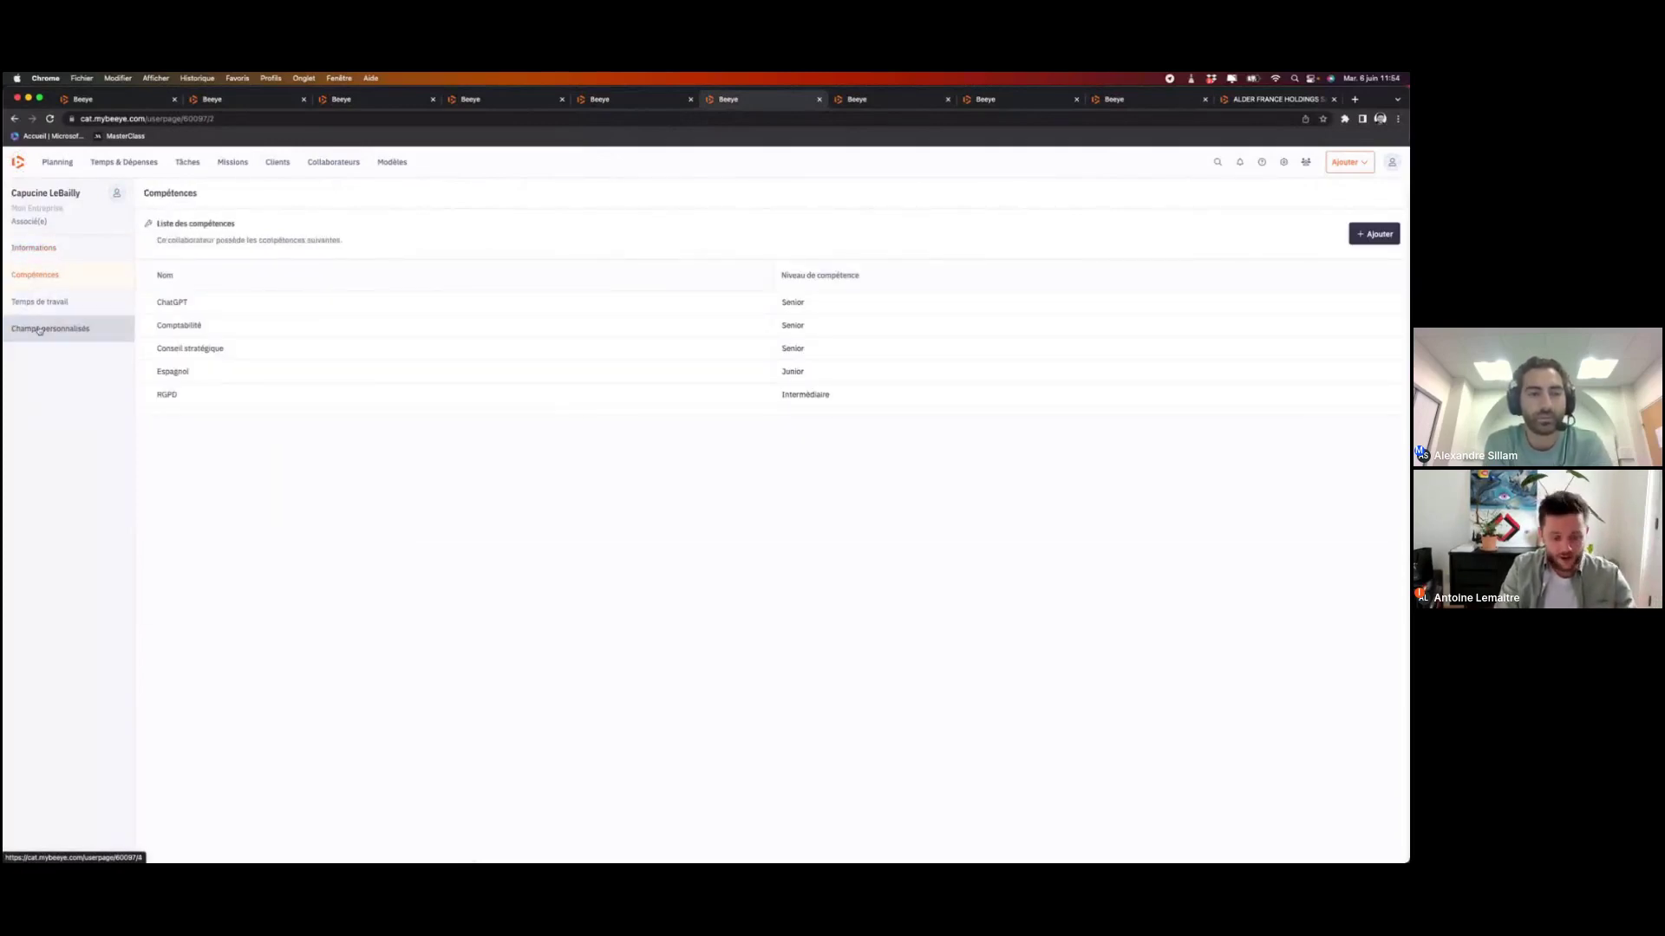
pyautogui.press('super+plus')
pyautogui.press('super+plus')
pyautogui.press('super+plus')
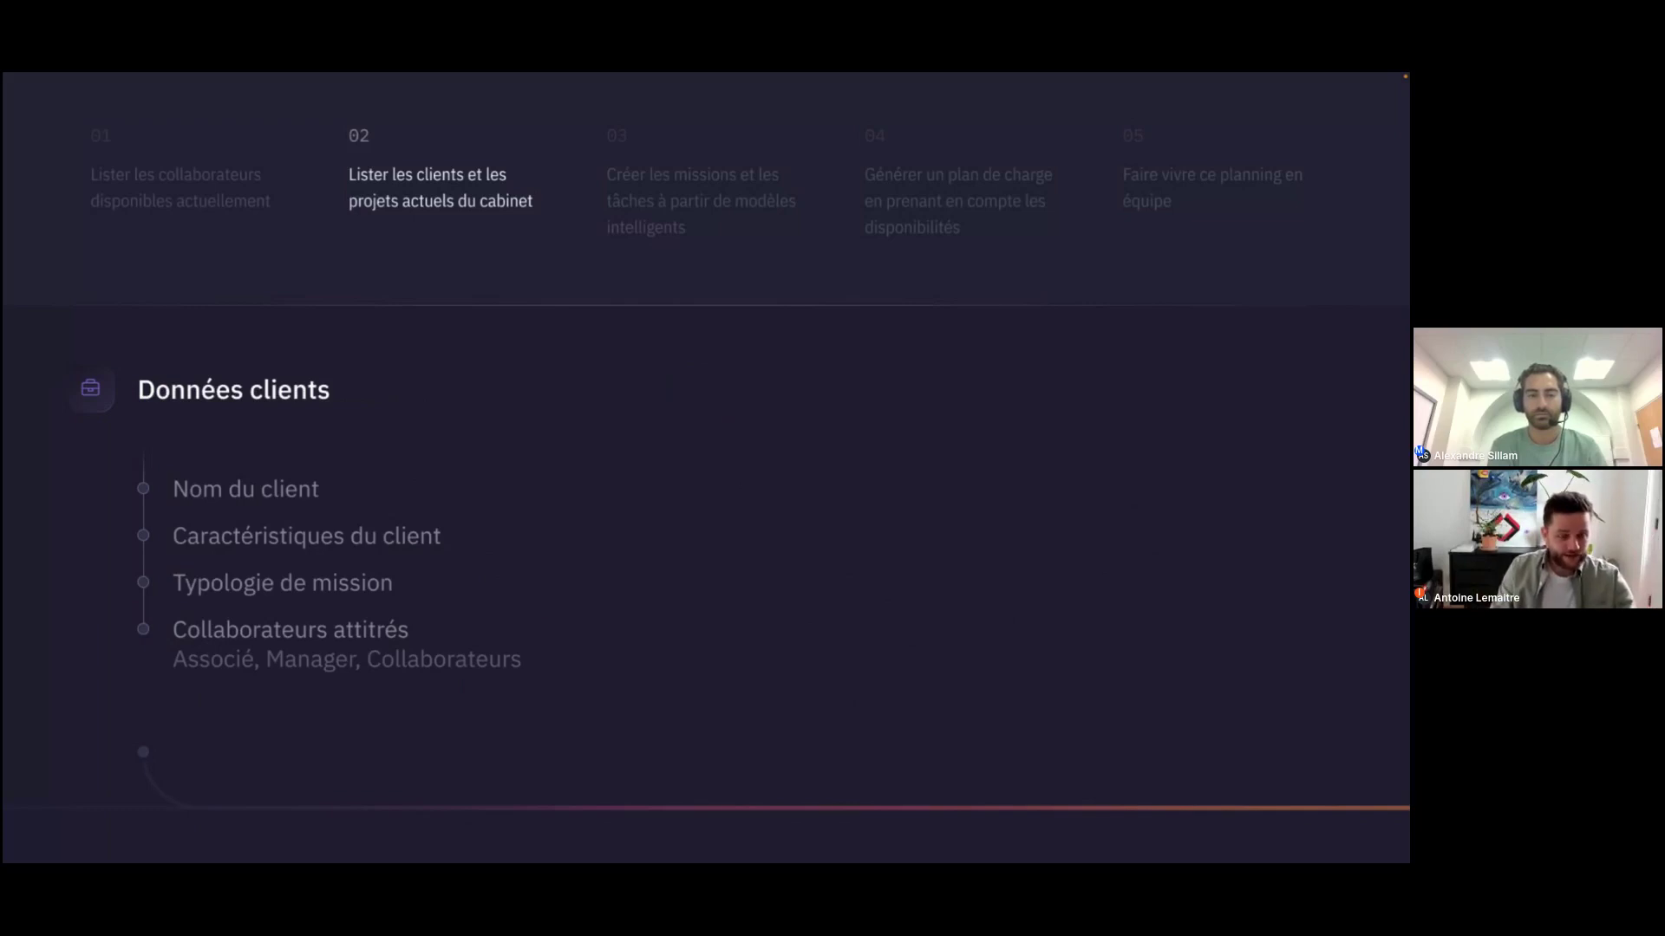
# Step: Switch from the presentation to Chrome and display the Mon portefeuille client list at default zoom
pyautogui.press('super+Tab')
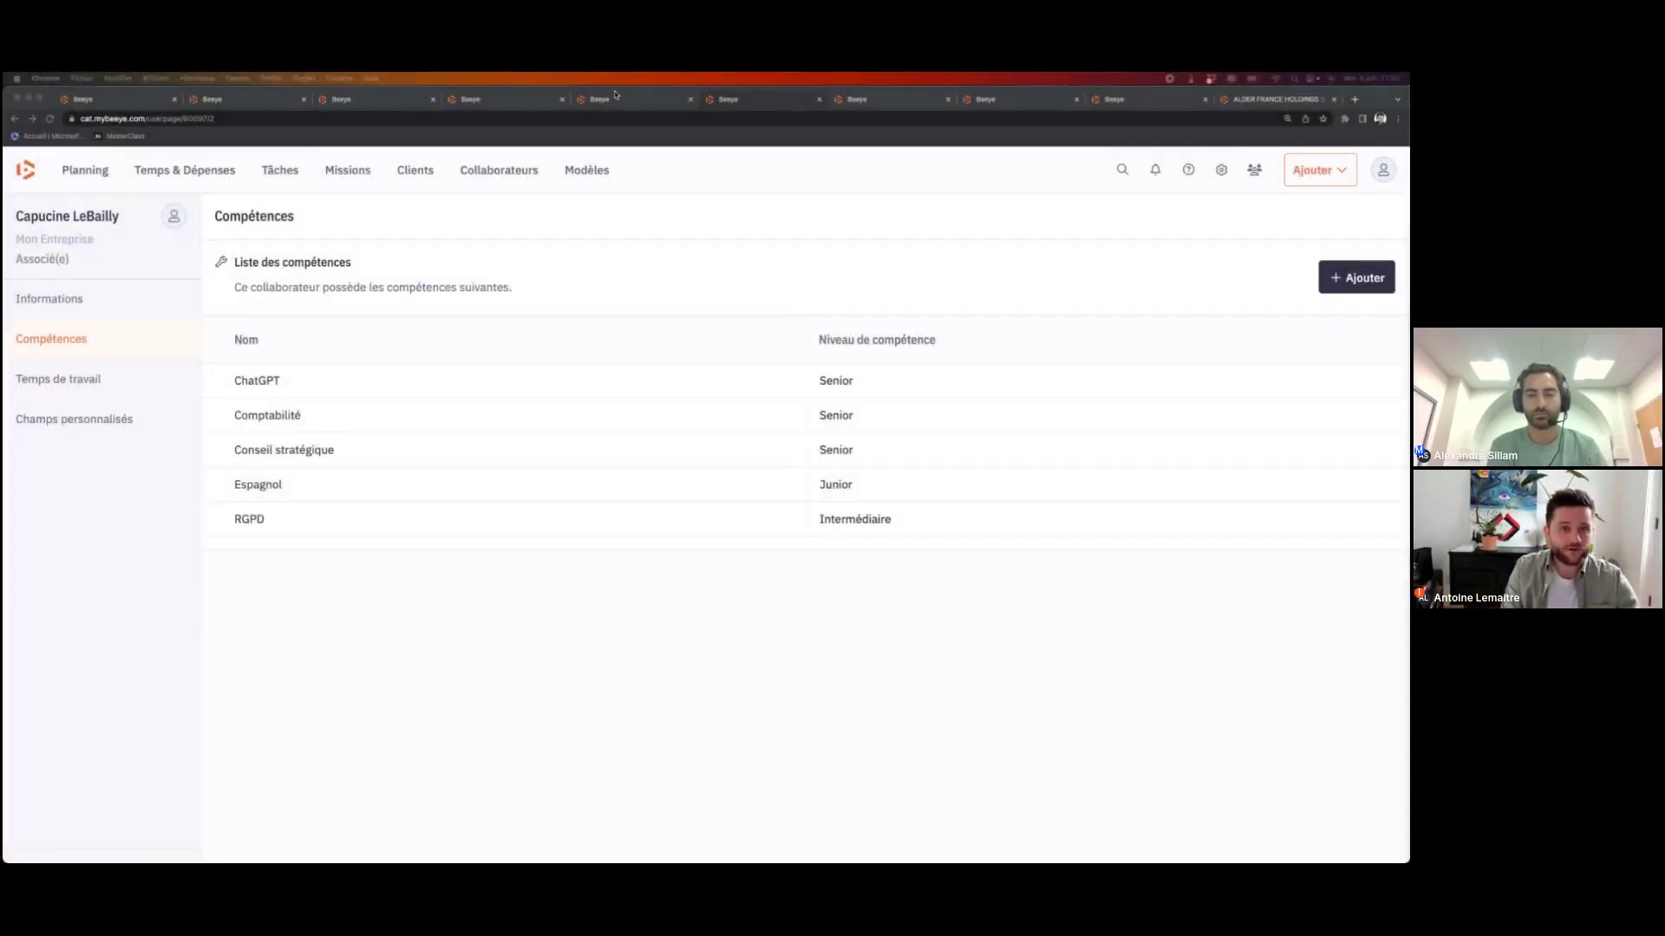
pyautogui.click(616, 99)
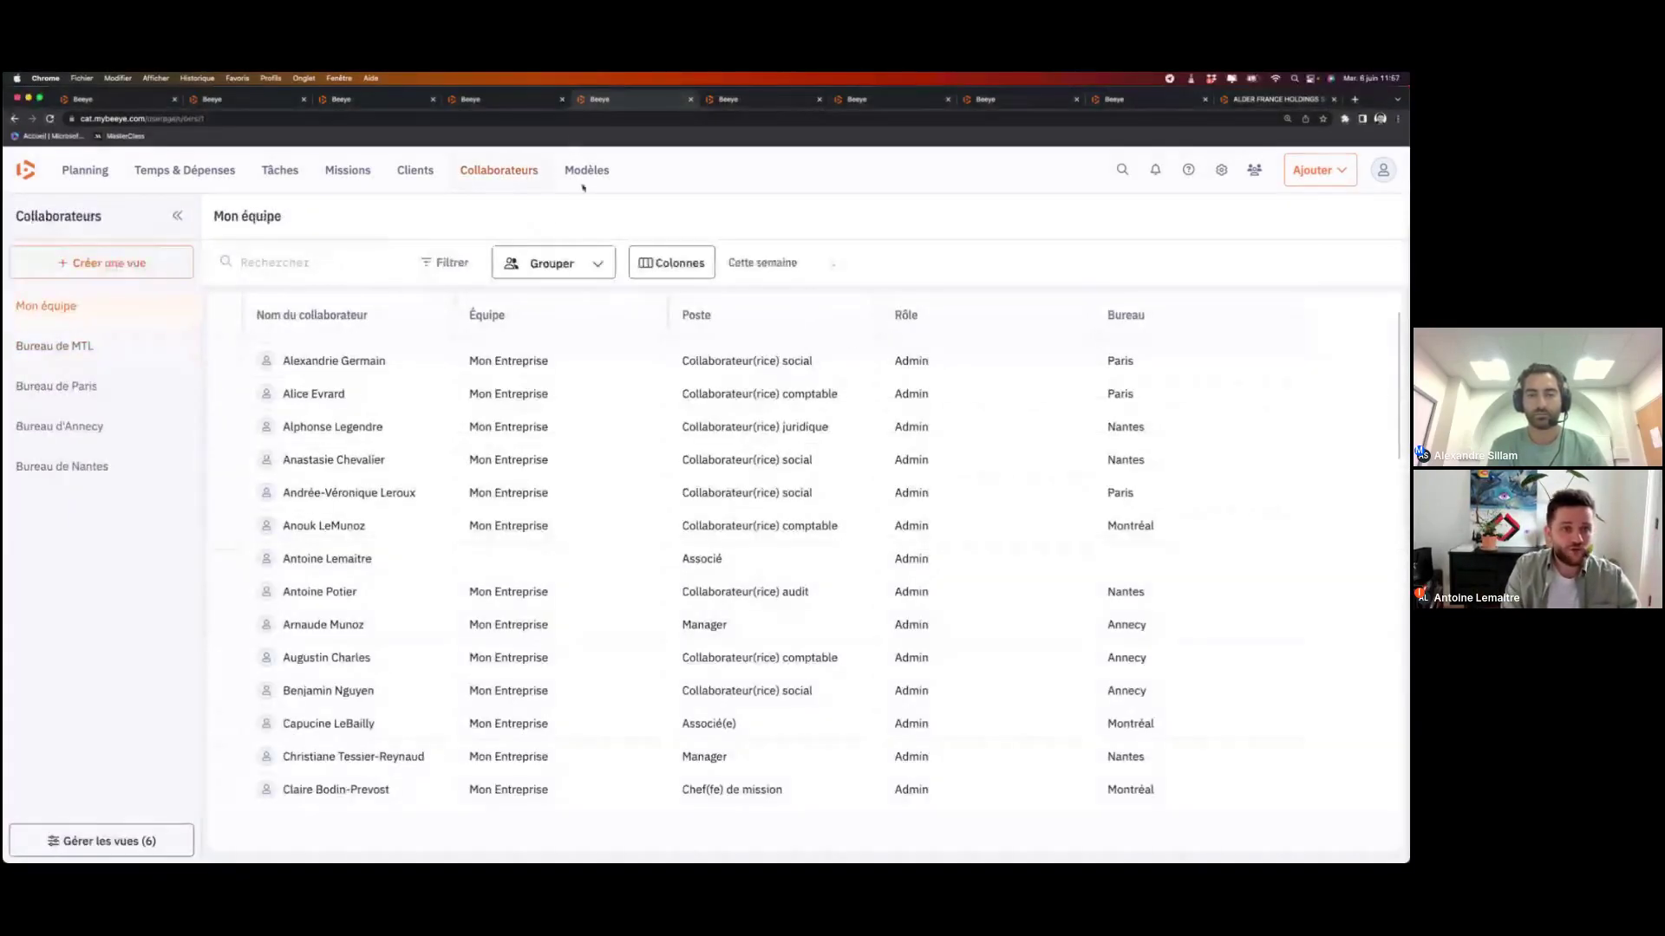
pyautogui.click(472, 100)
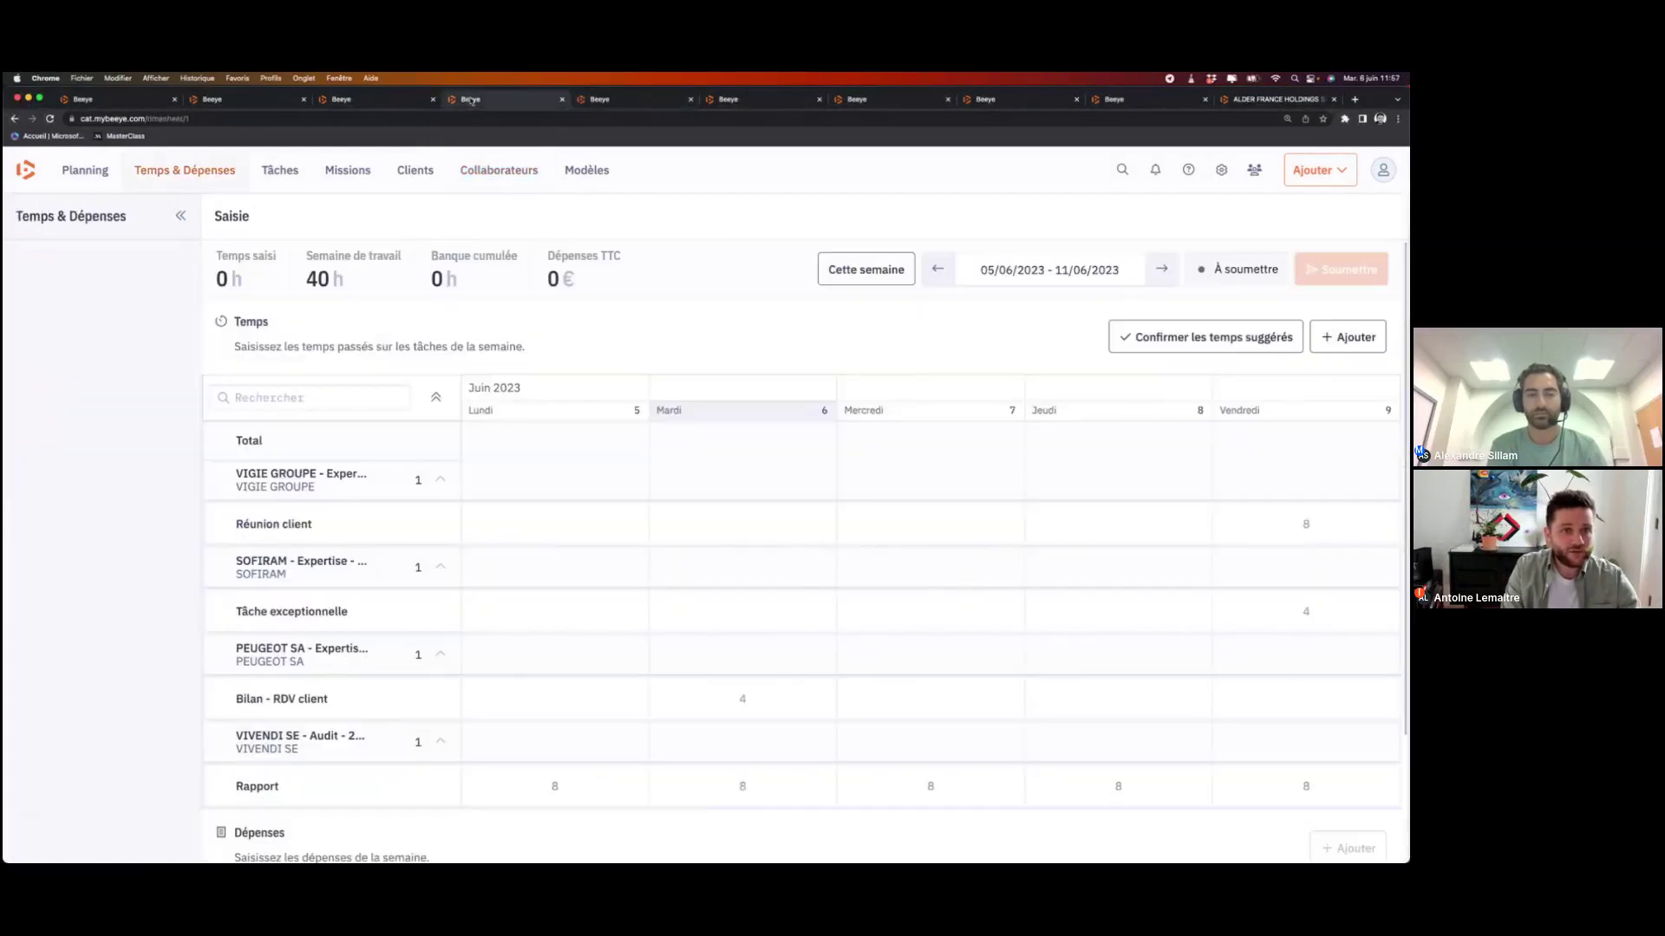
pyautogui.click(716, 100)
pyautogui.click(893, 100)
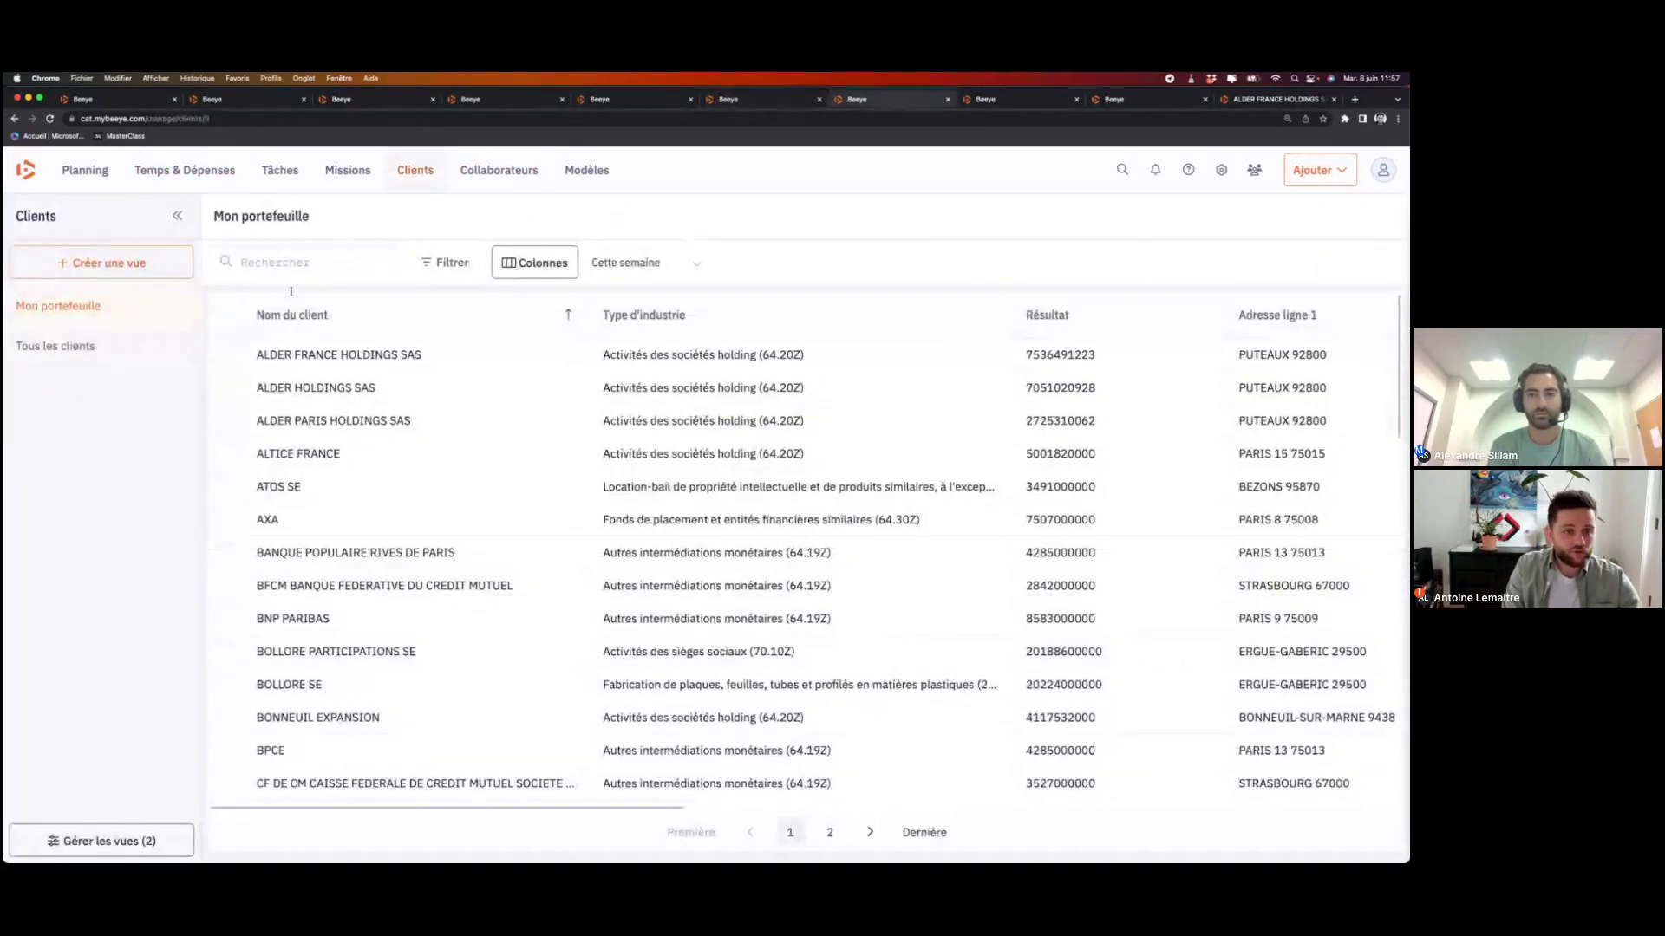
pyautogui.press('super+0')
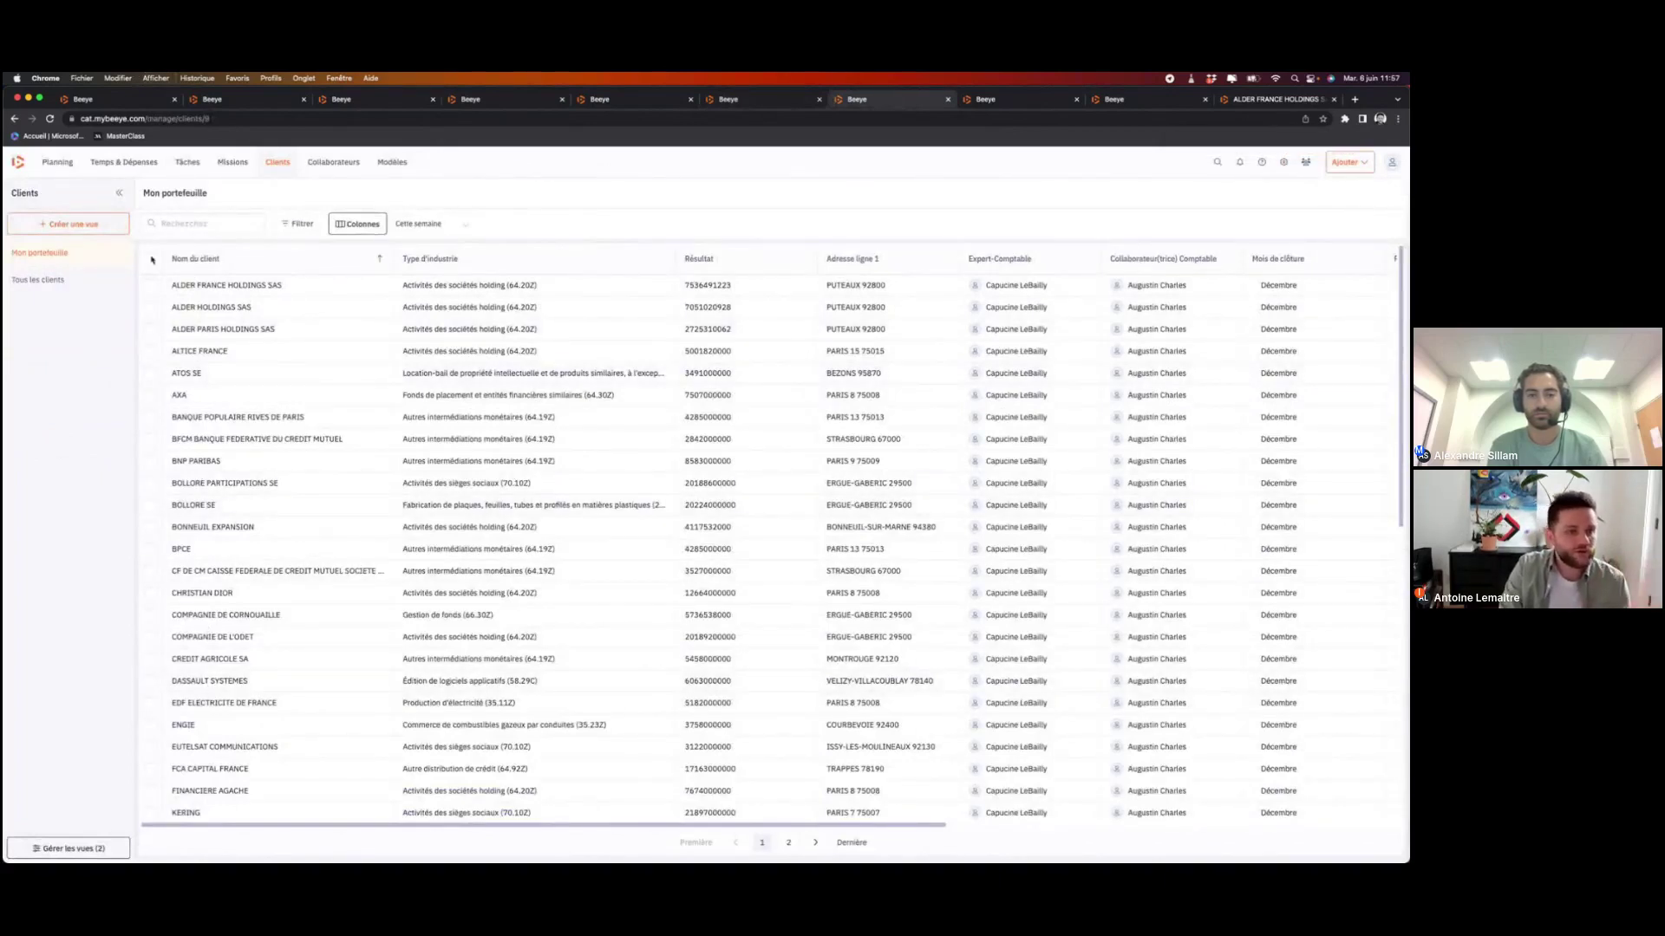
# Step: Examine the client portfolio's columns, from client name and industry type through assigned staff, tax regime and VAT and bookkeeping due dates
pyautogui.hscroll(5, 382, 417)
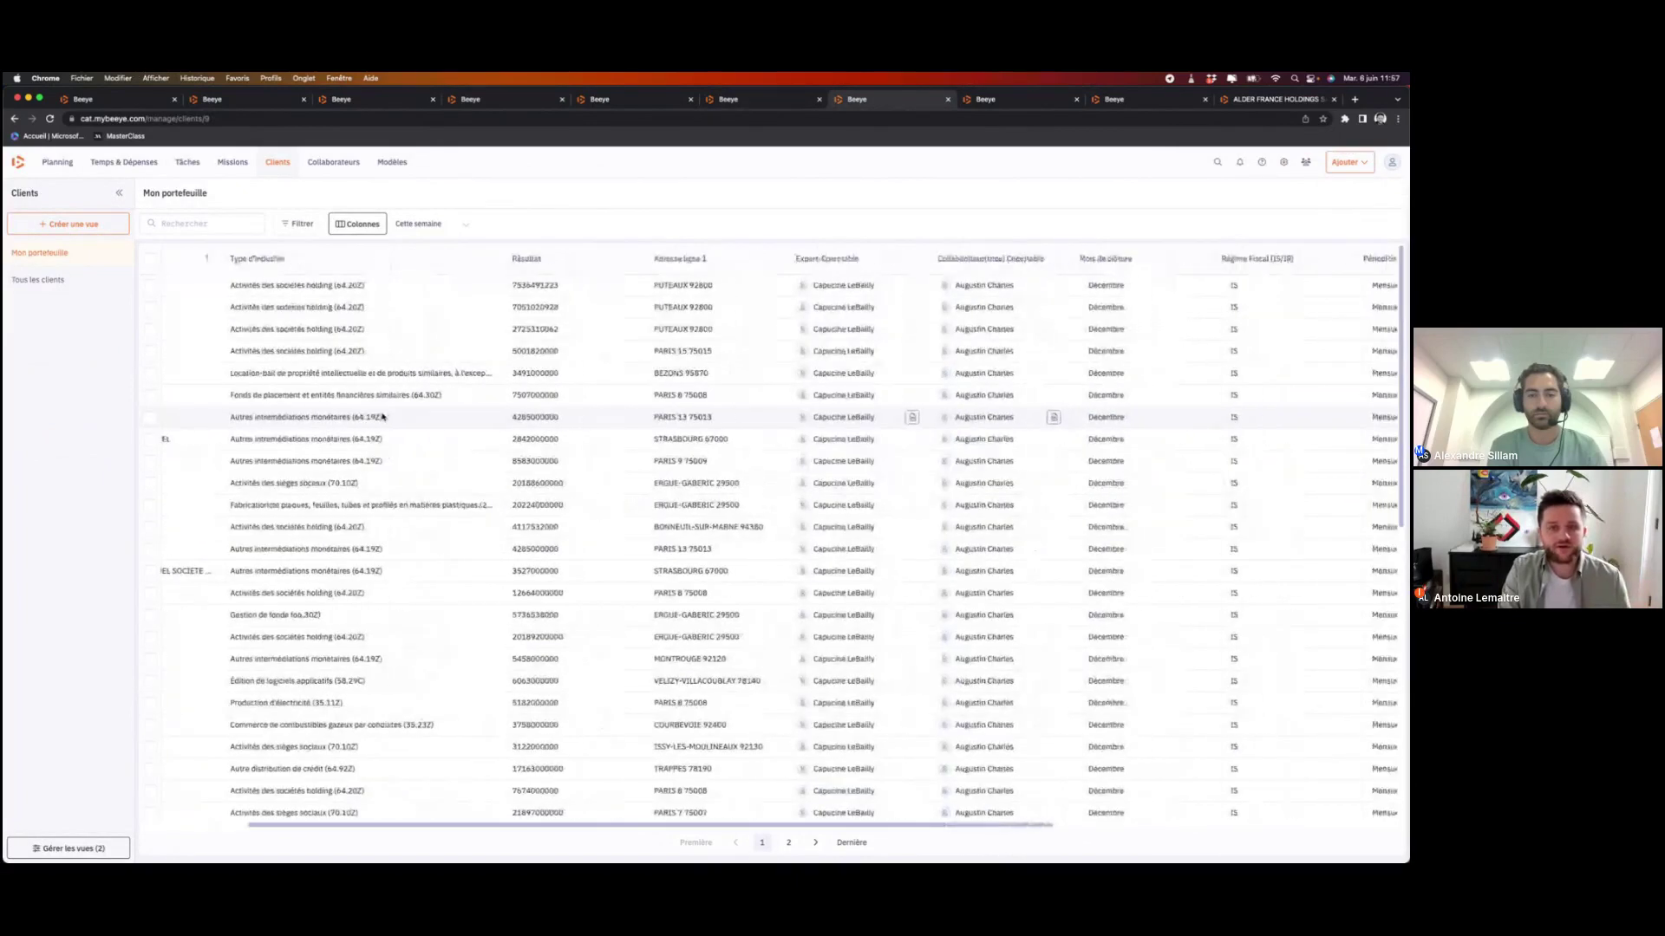
pyautogui.hscroll(1, 382, 417)
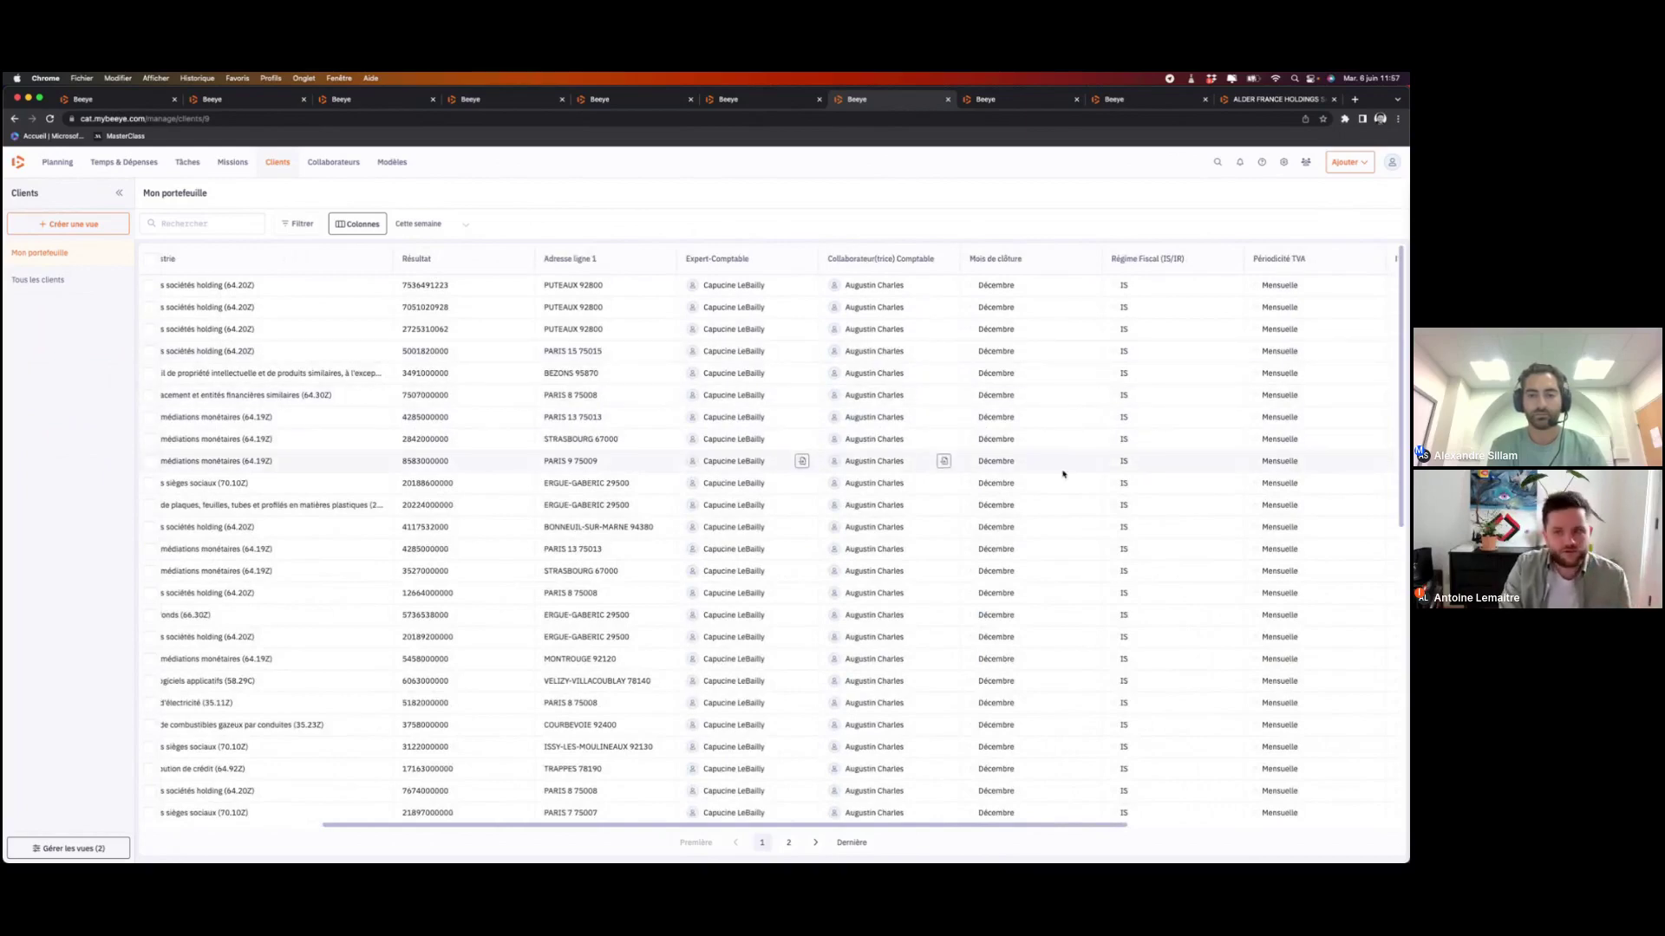
pyautogui.hscroll(5, 1063, 474)
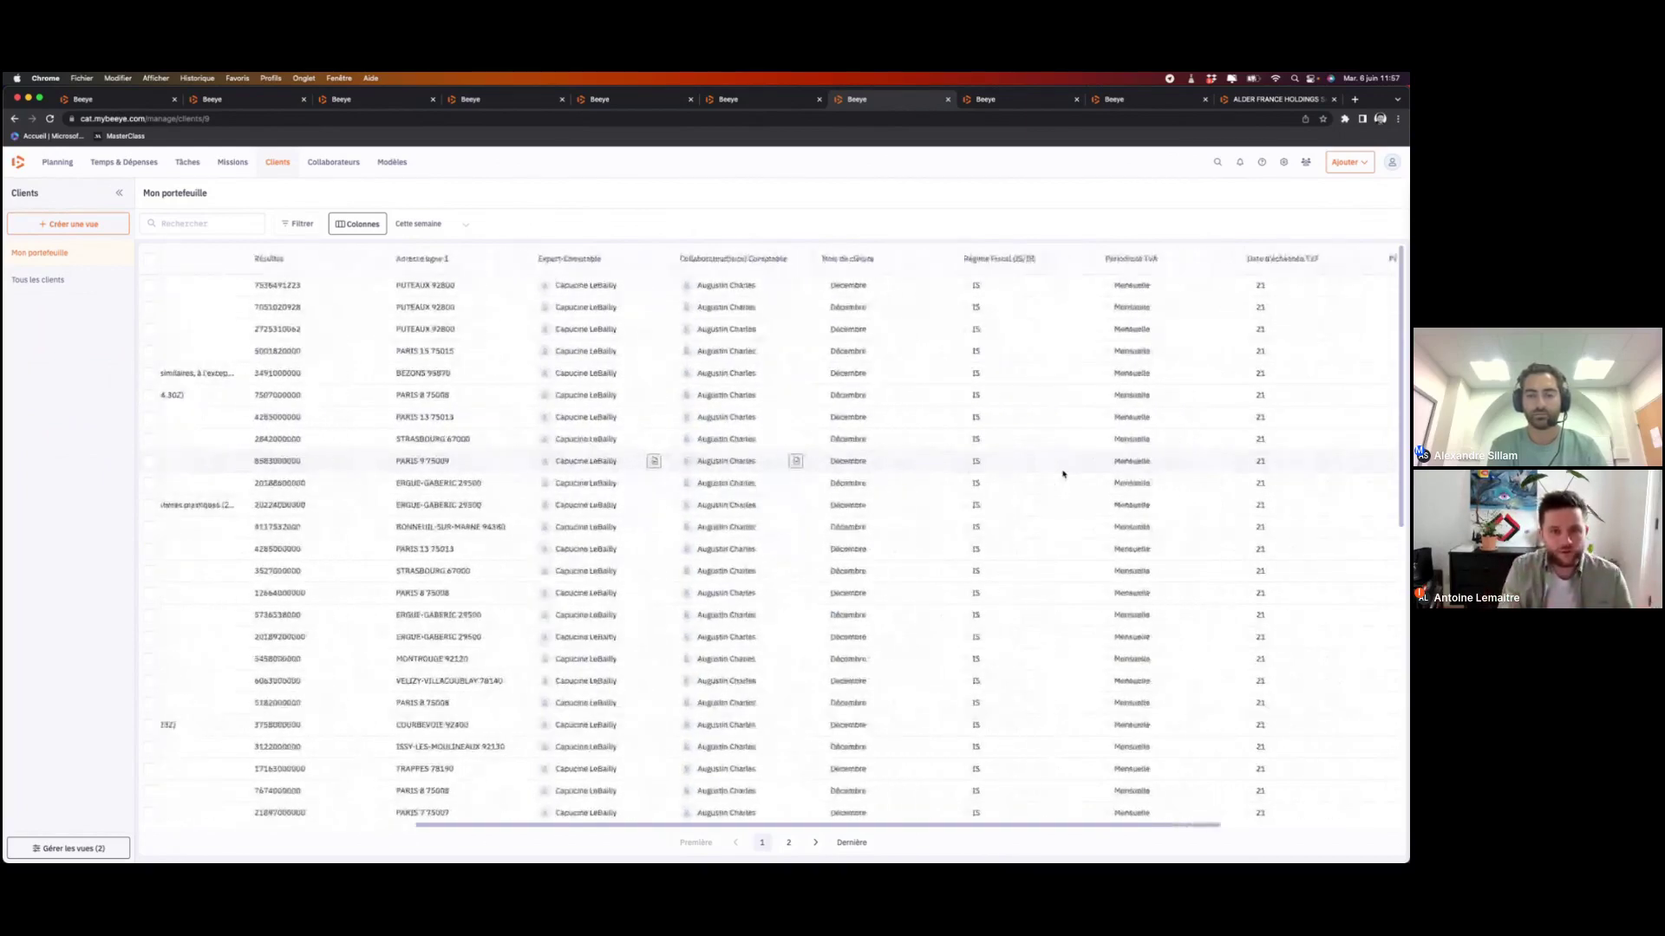
pyautogui.hscroll(6, 1063, 474)
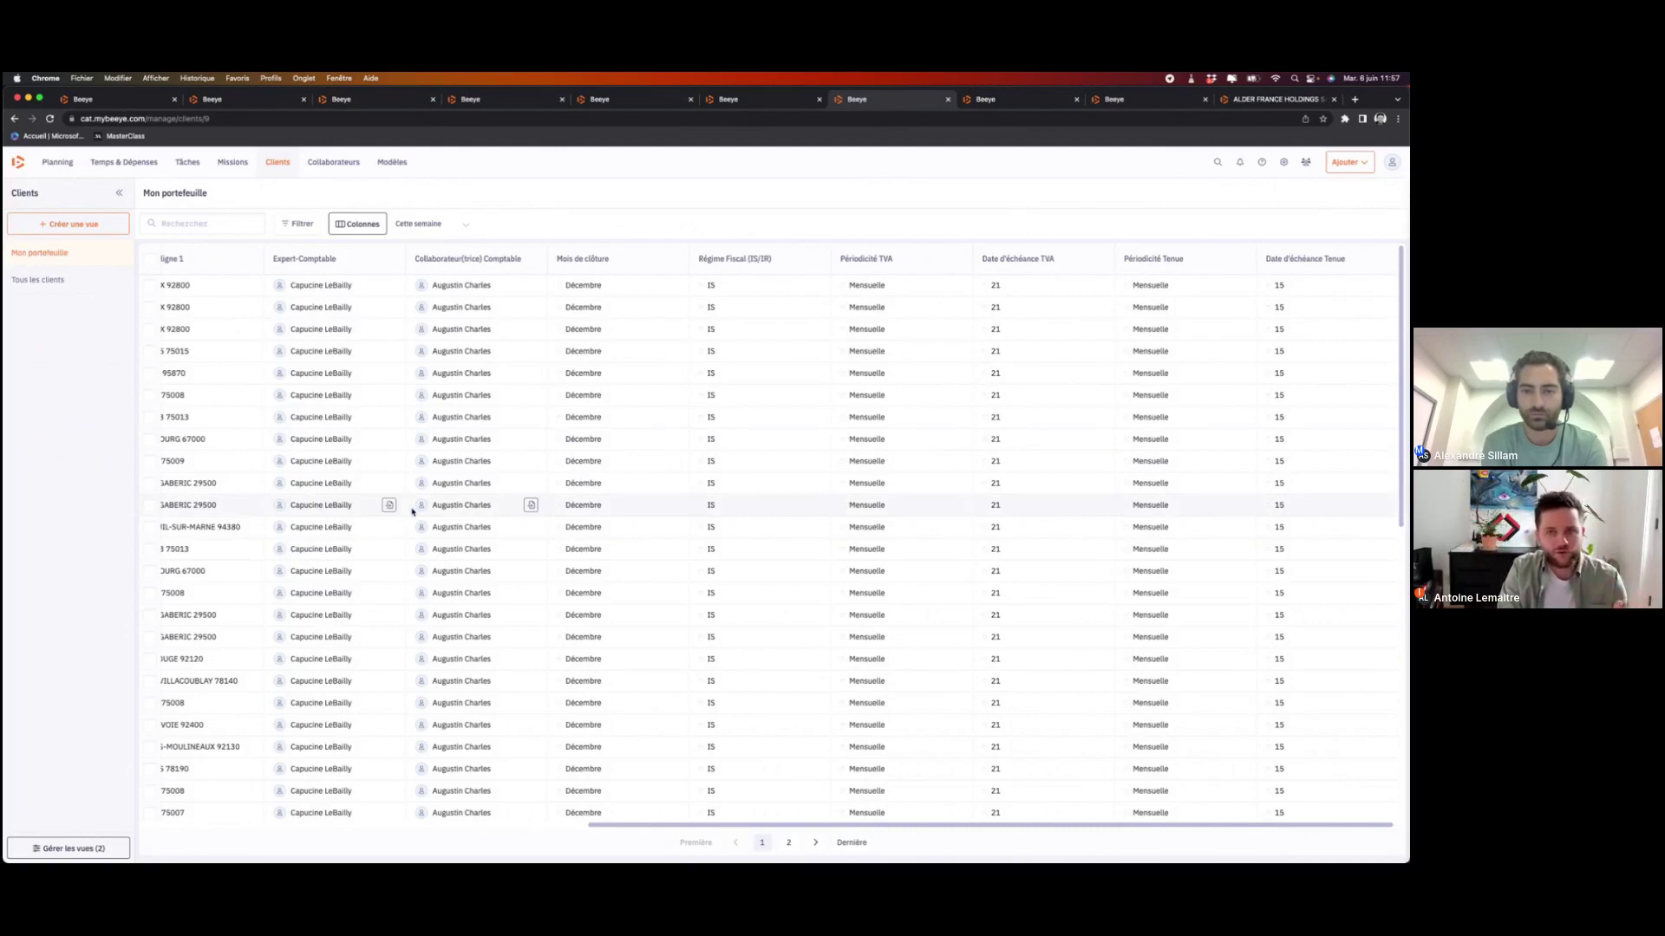
pyautogui.hscroll(-5, 700, 438)
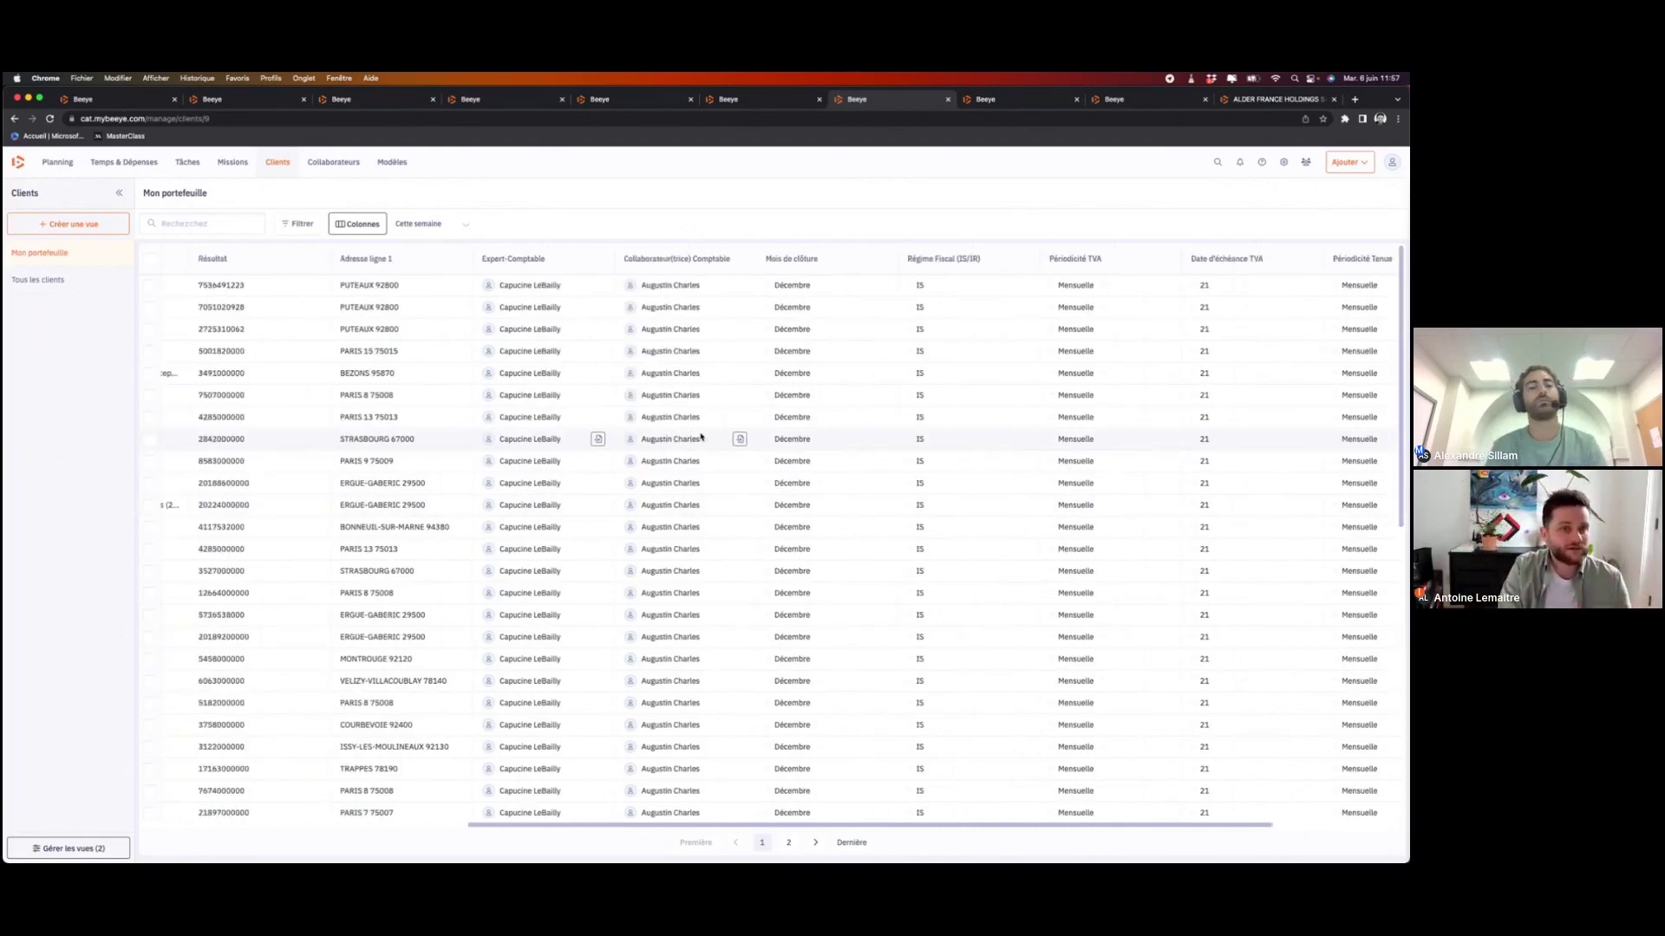
pyautogui.hscroll(-5, 700, 438)
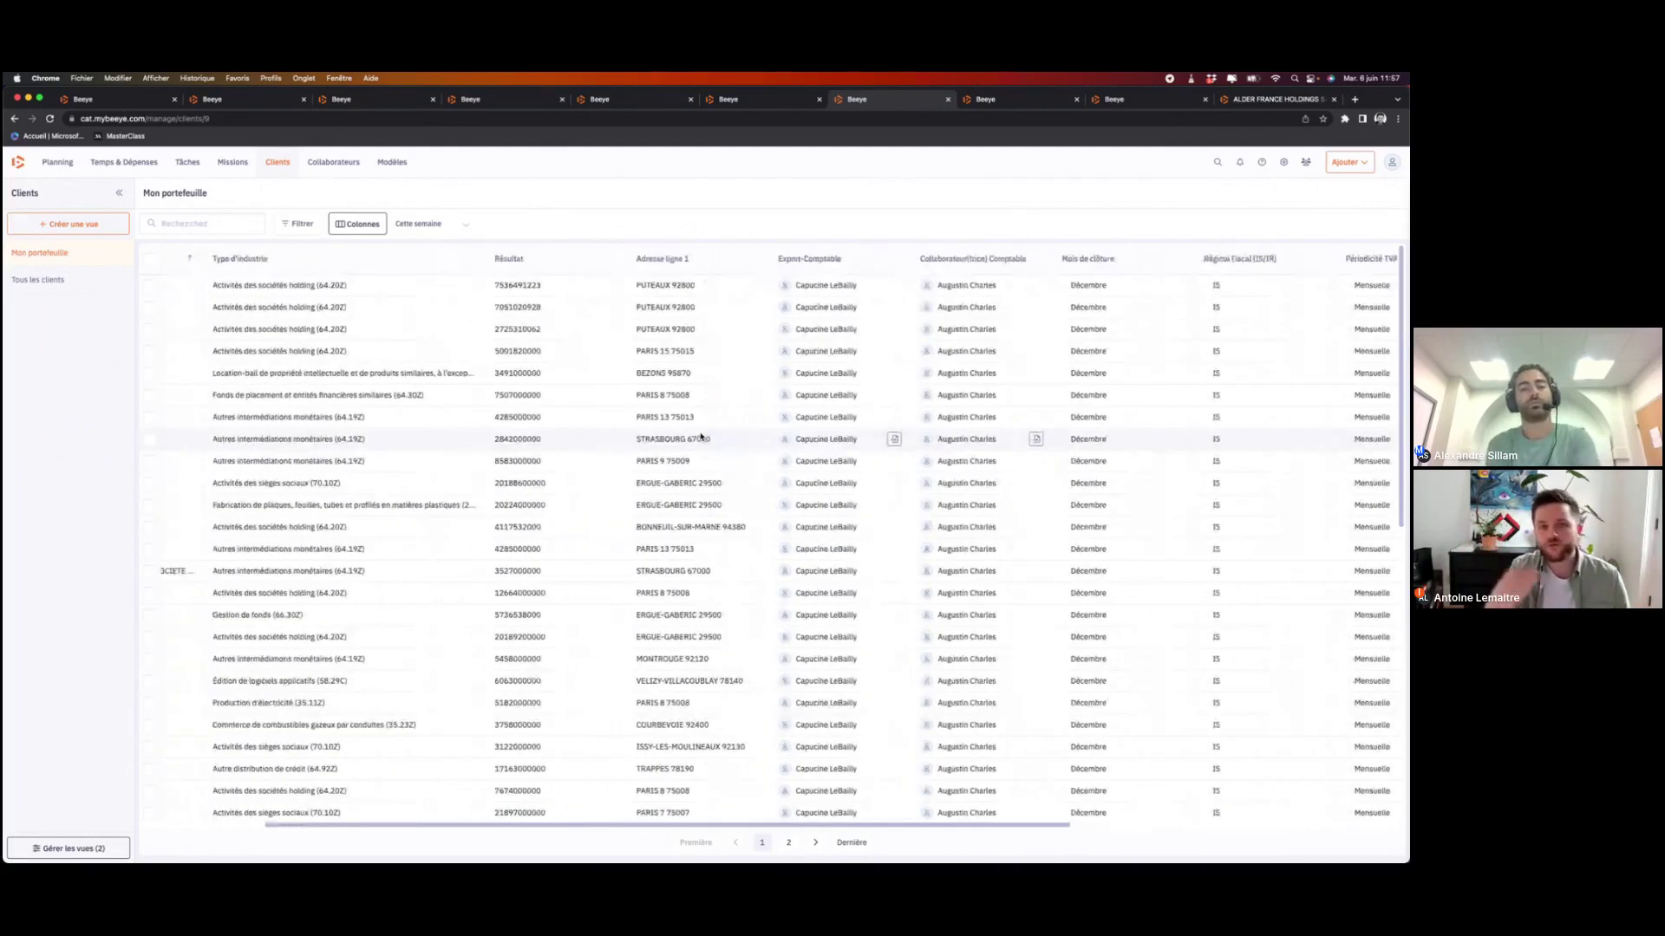
pyautogui.hscroll(-3, 700, 437)
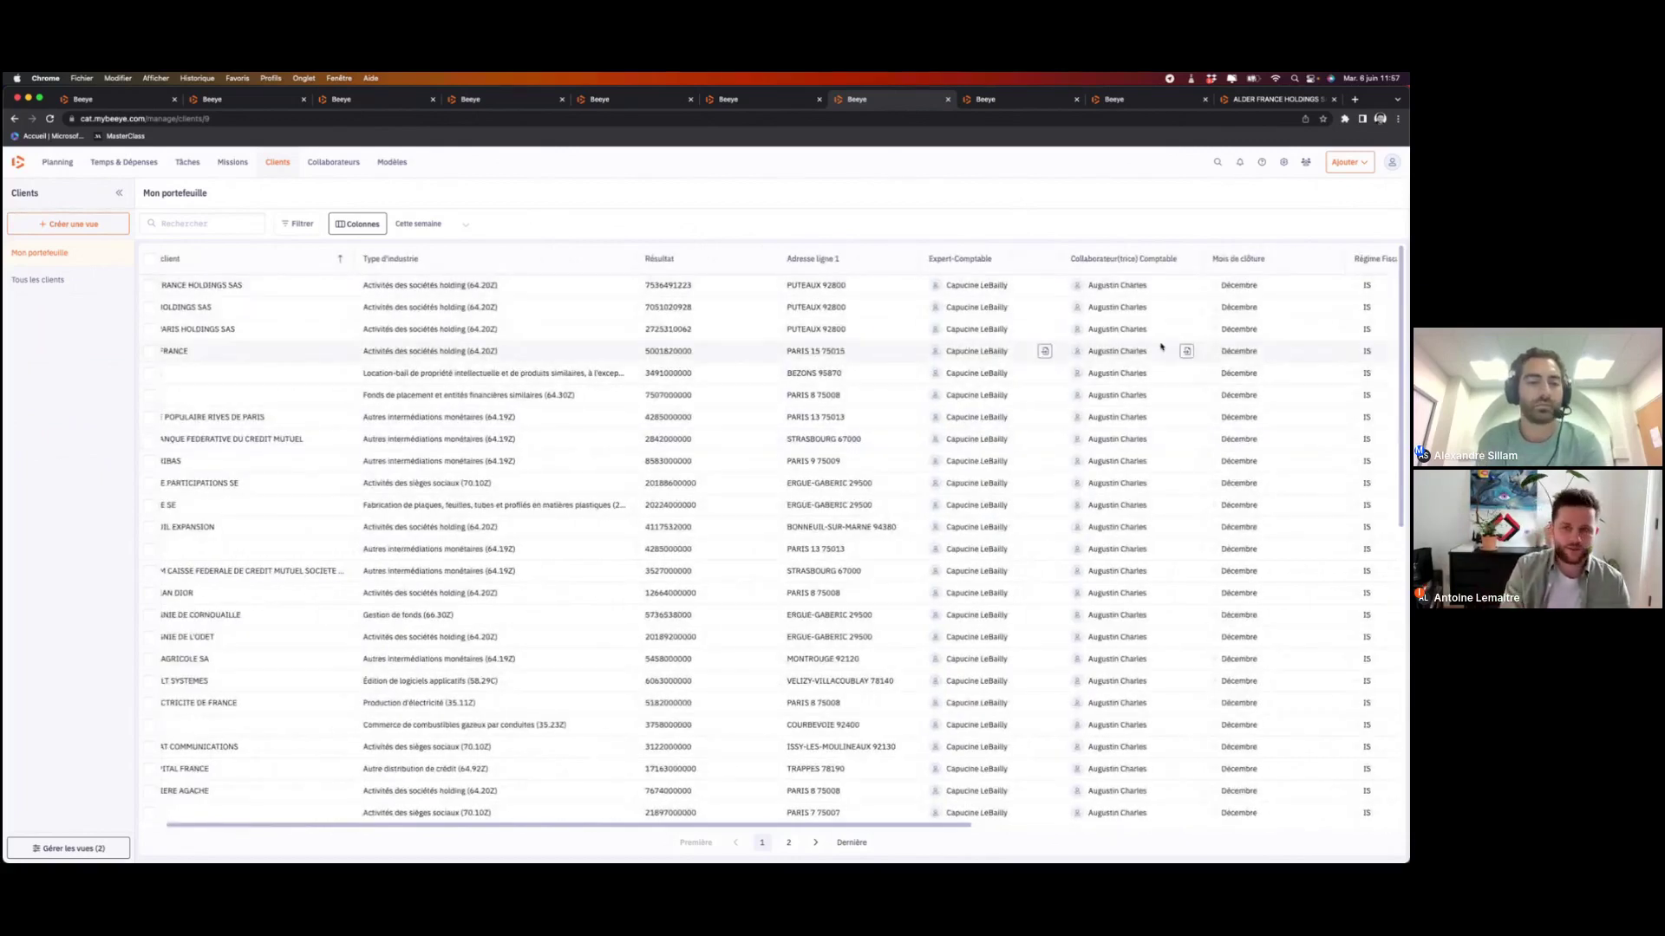
pyautogui.hscroll(-2, 1161, 347)
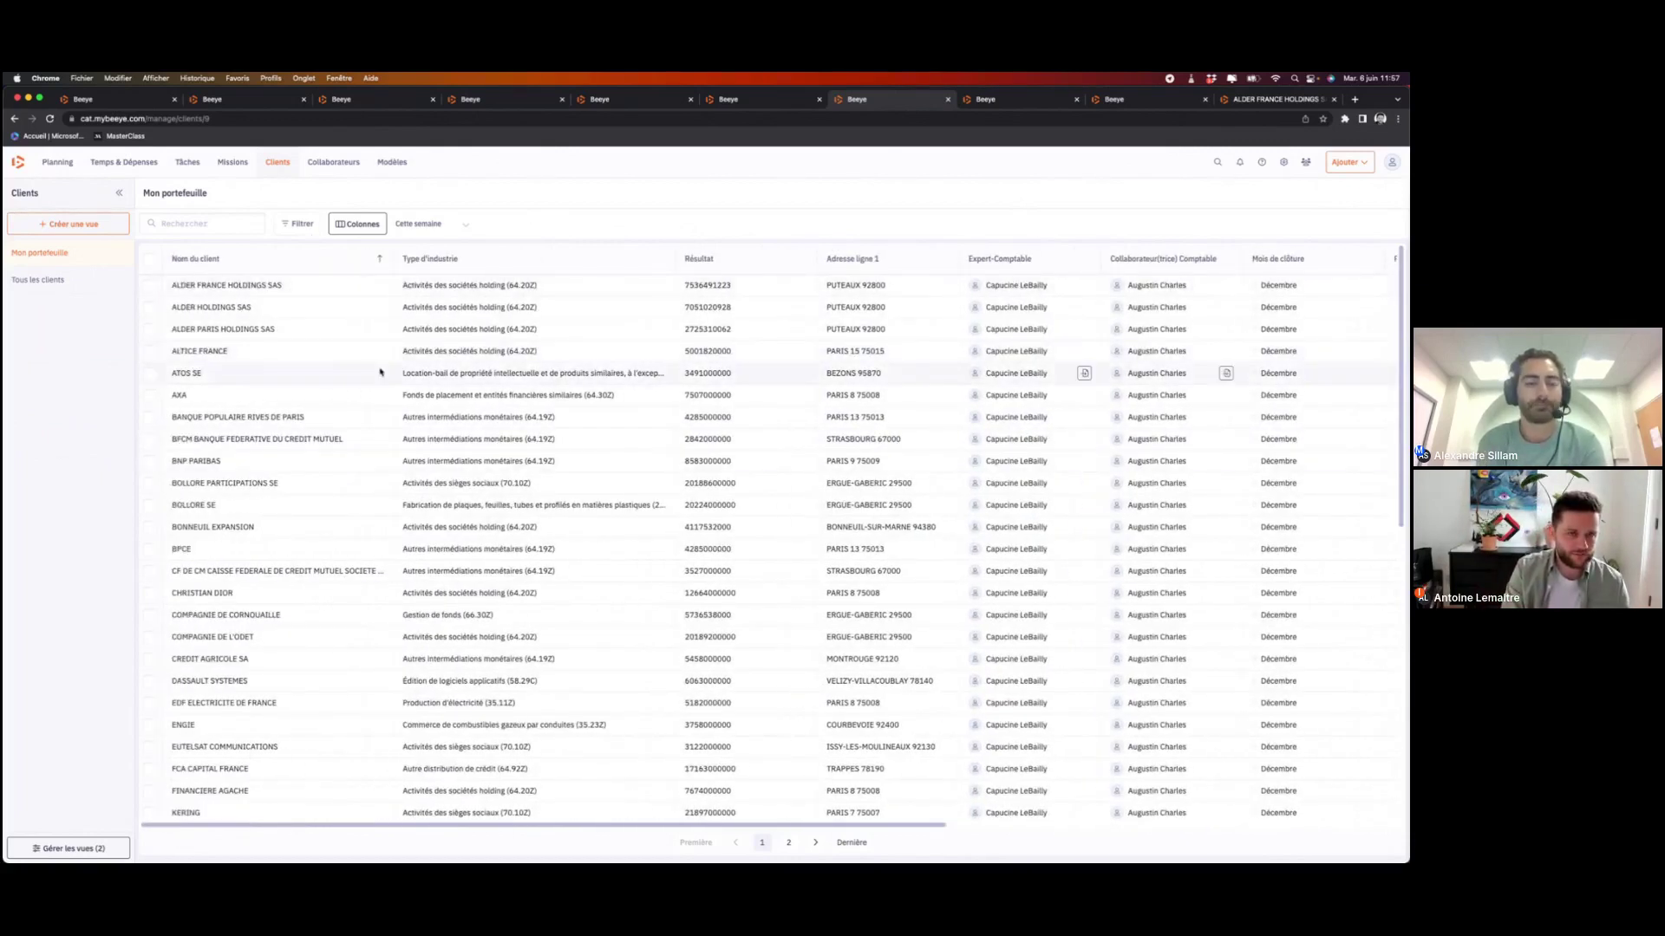
# Step: Select all clients on the current Mon portefeuille page and clear the selection
pyautogui.click(150, 263)
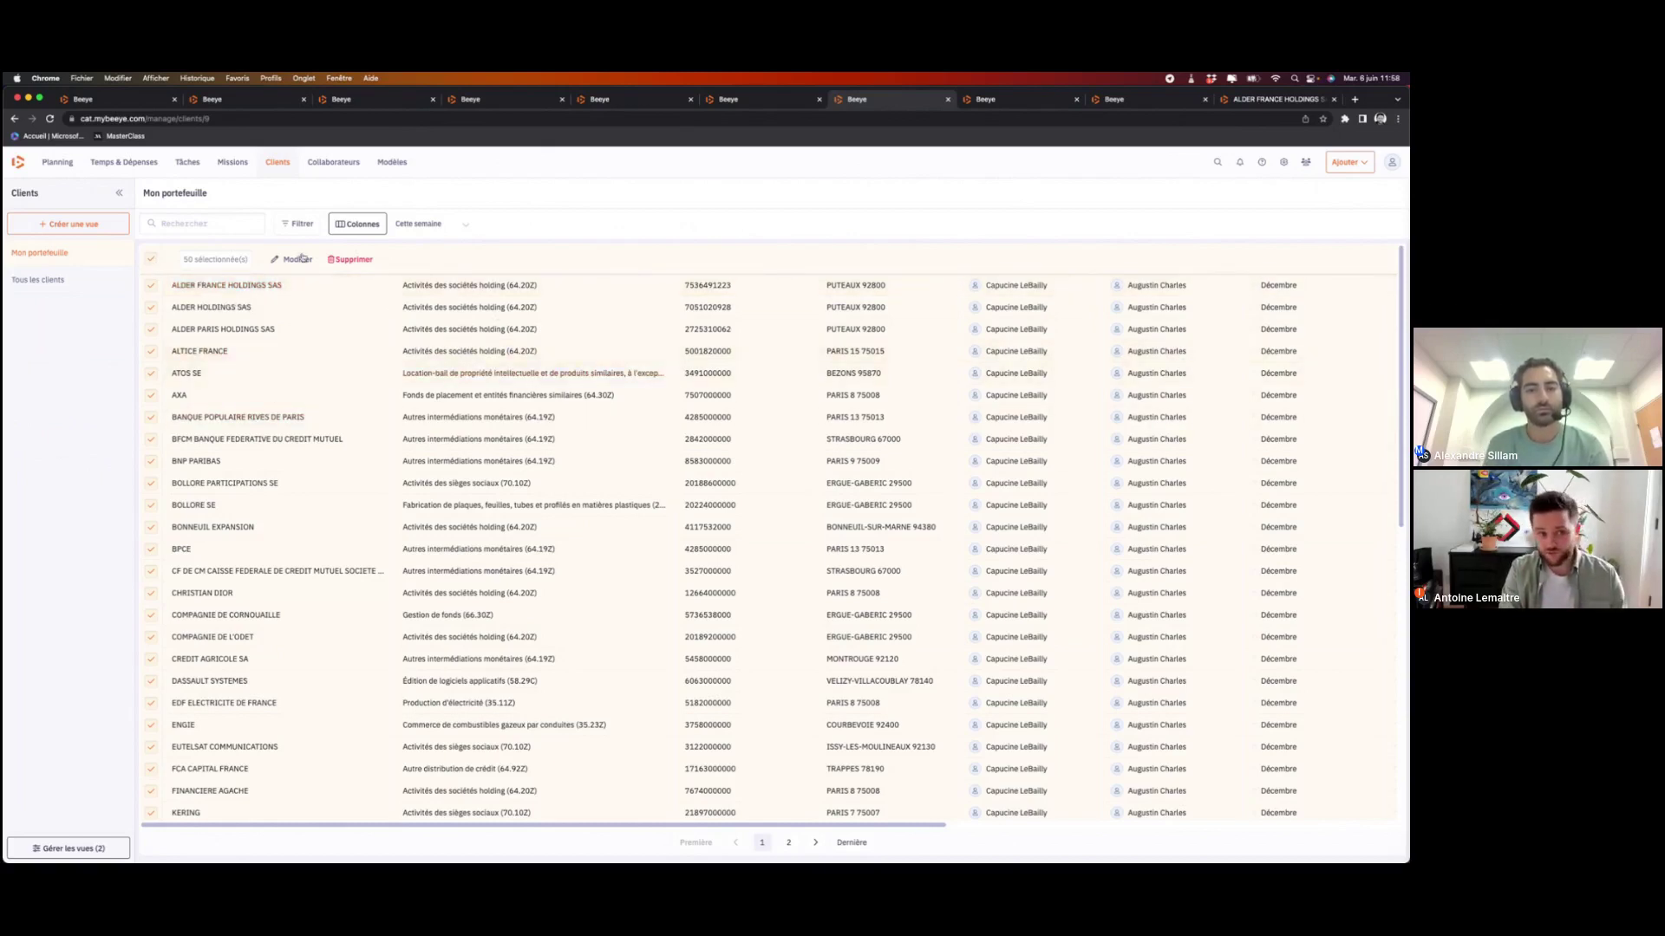
pyautogui.press('Escape')
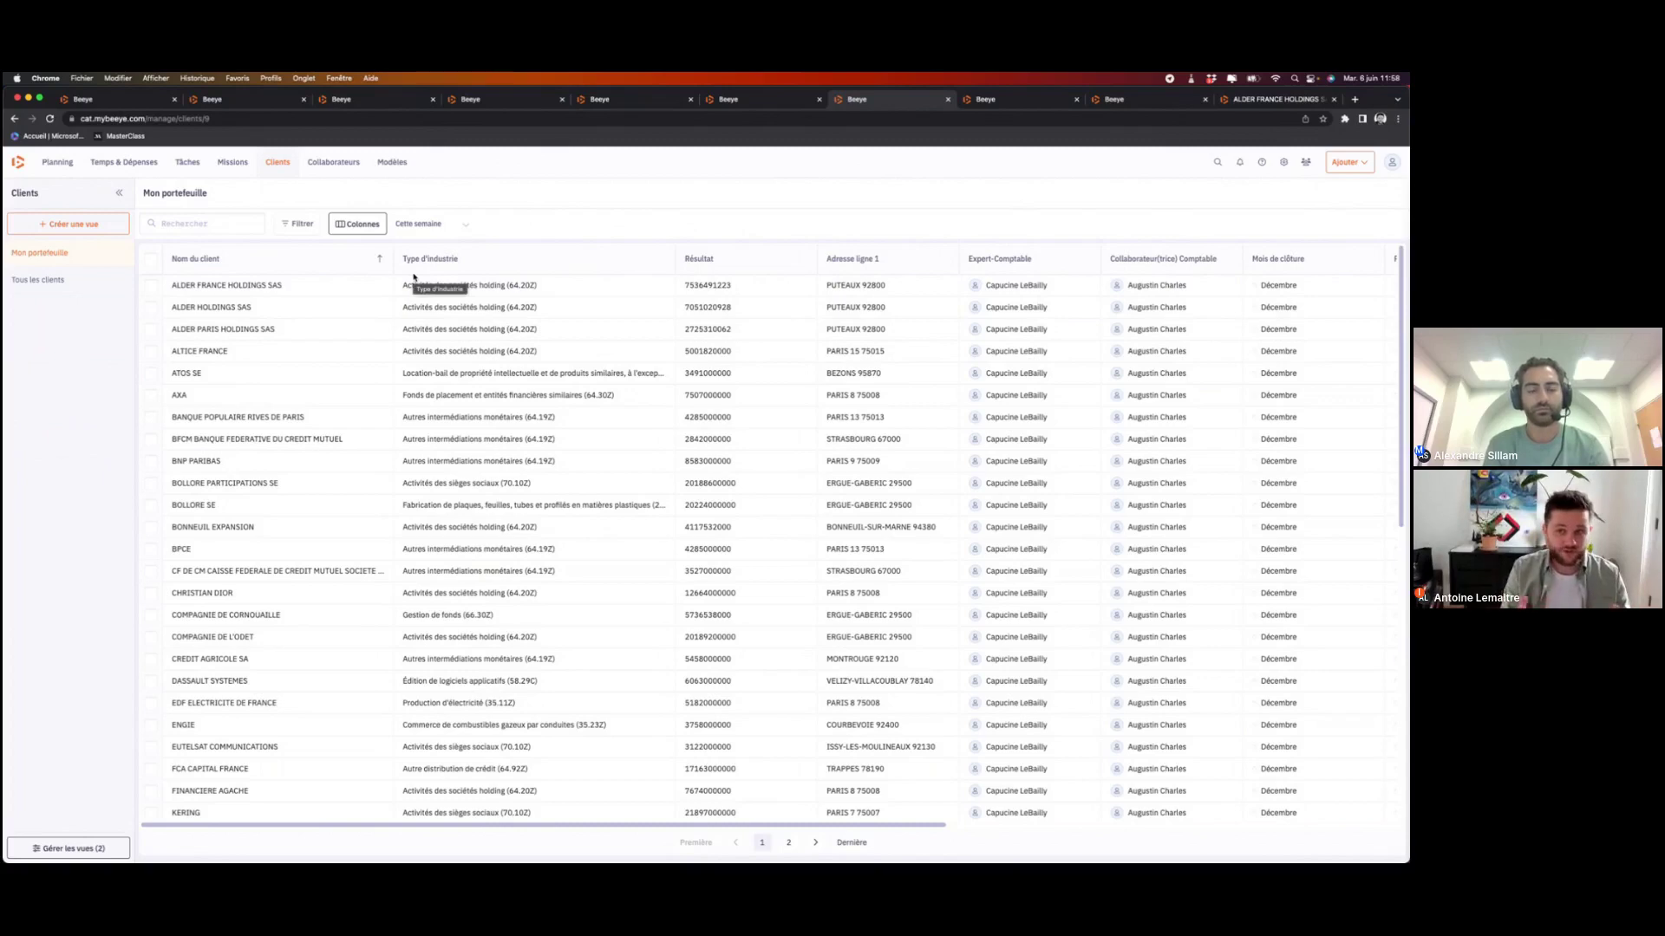
# Step: Check the presentation slide, return to Chrome and open the EC template in Modèles
pyautogui.press('super+Tab')
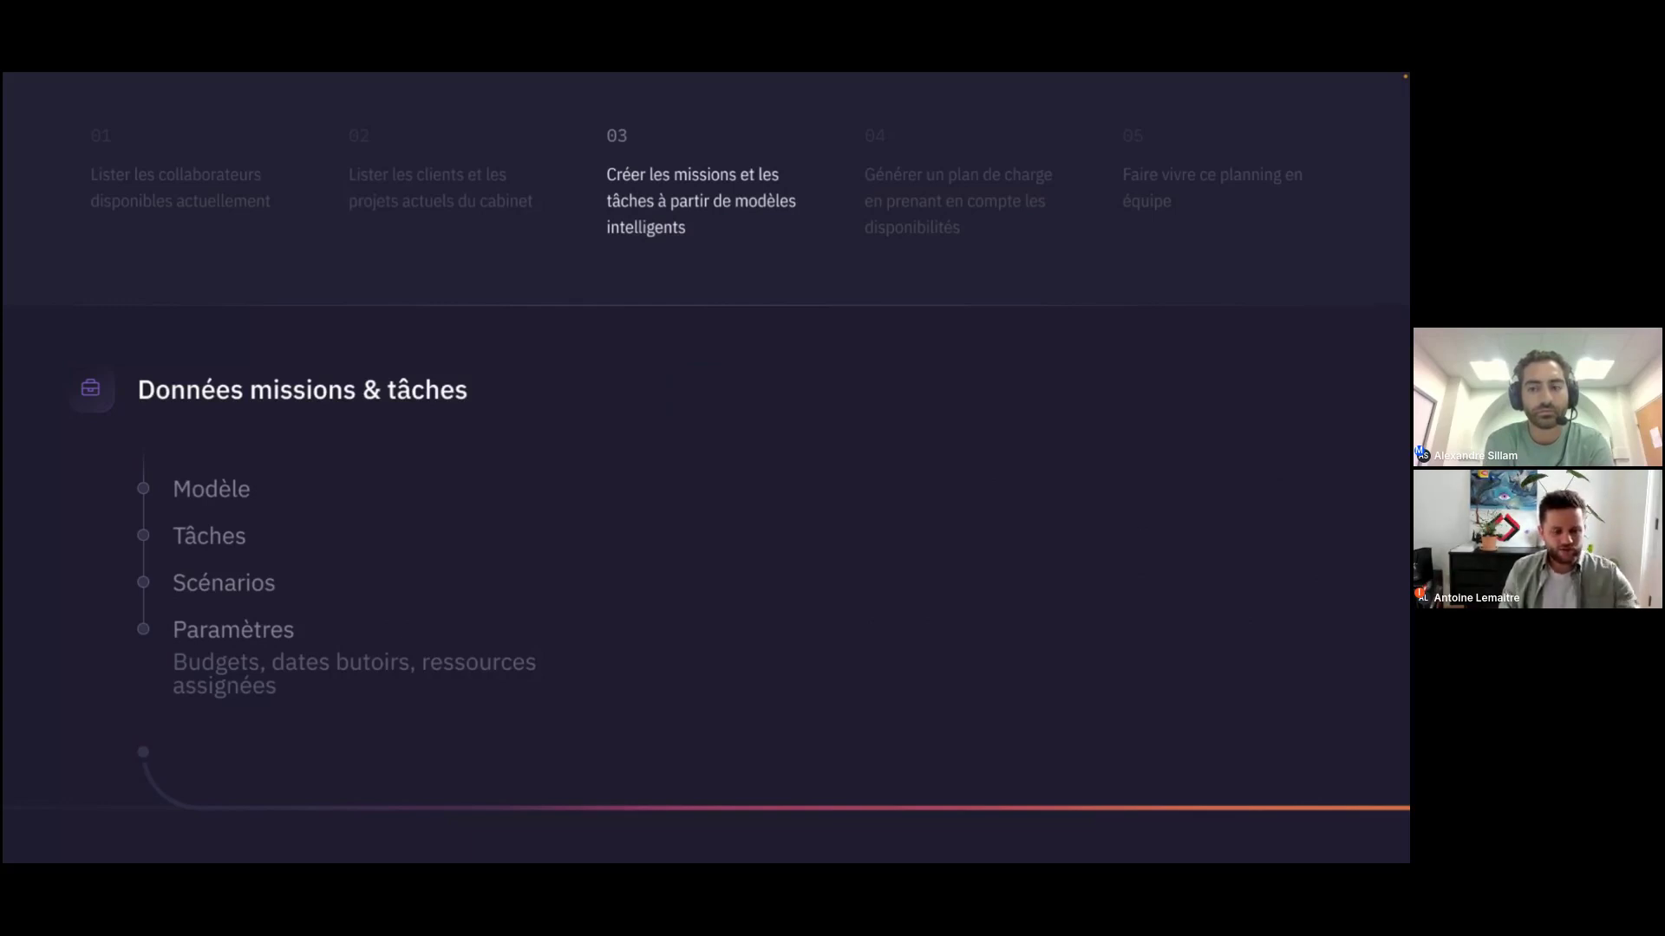
pyautogui.press('super+Tab')
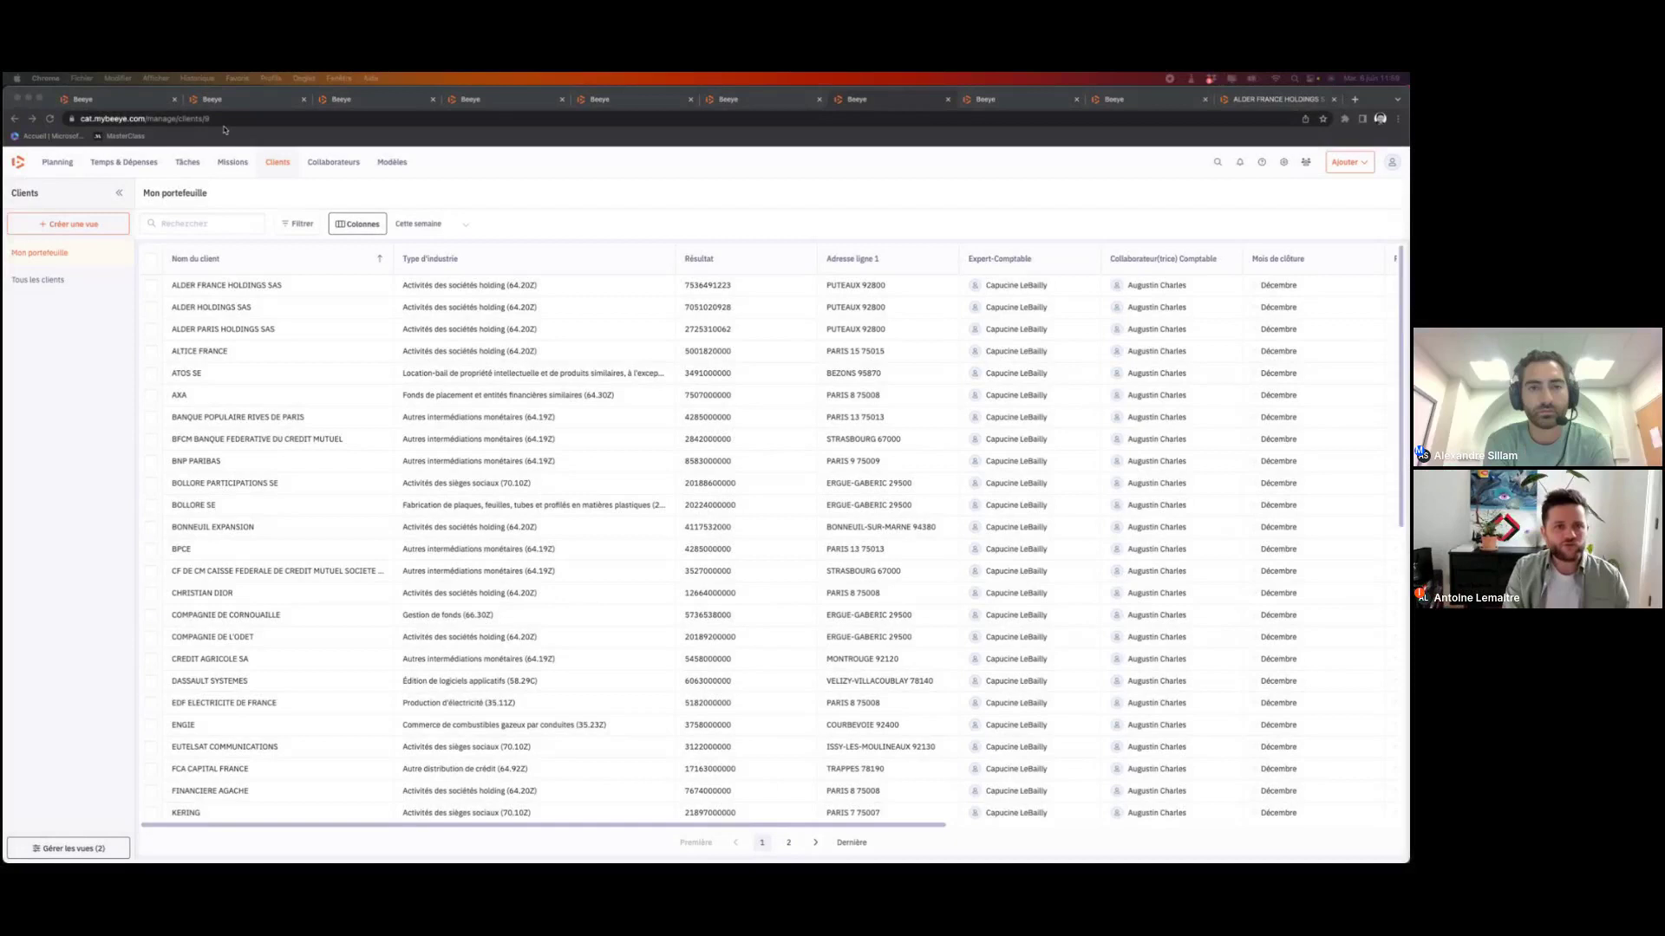
pyautogui.click(224, 130)
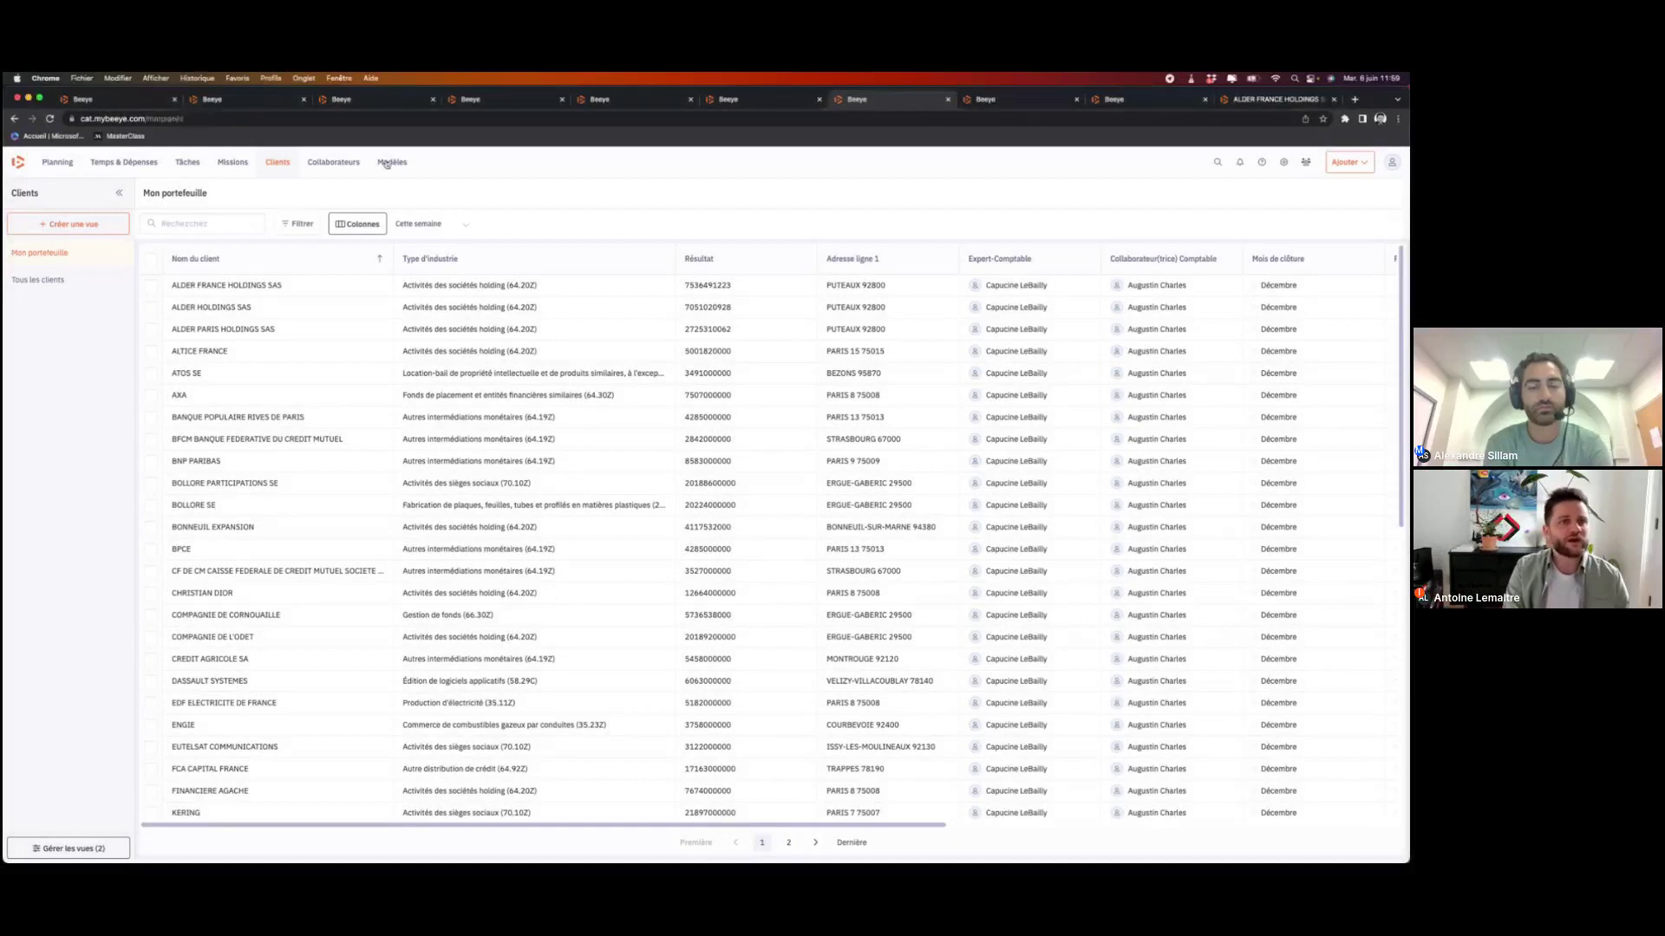
pyautogui.click(390, 162)
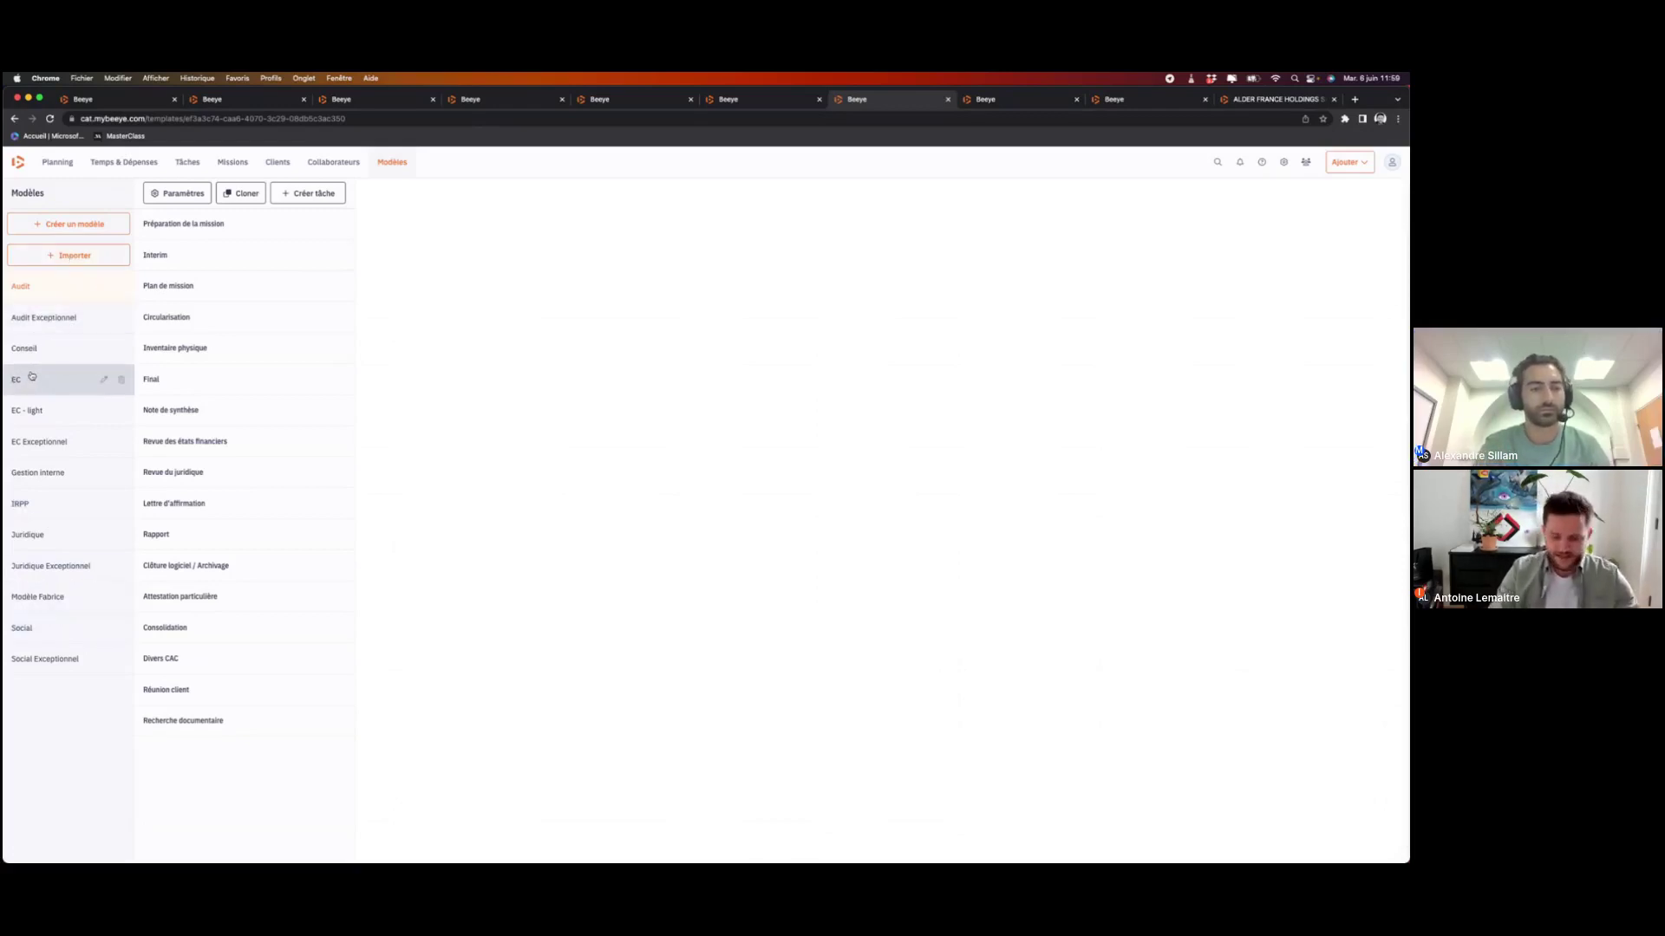
pyautogui.press('super+plus')
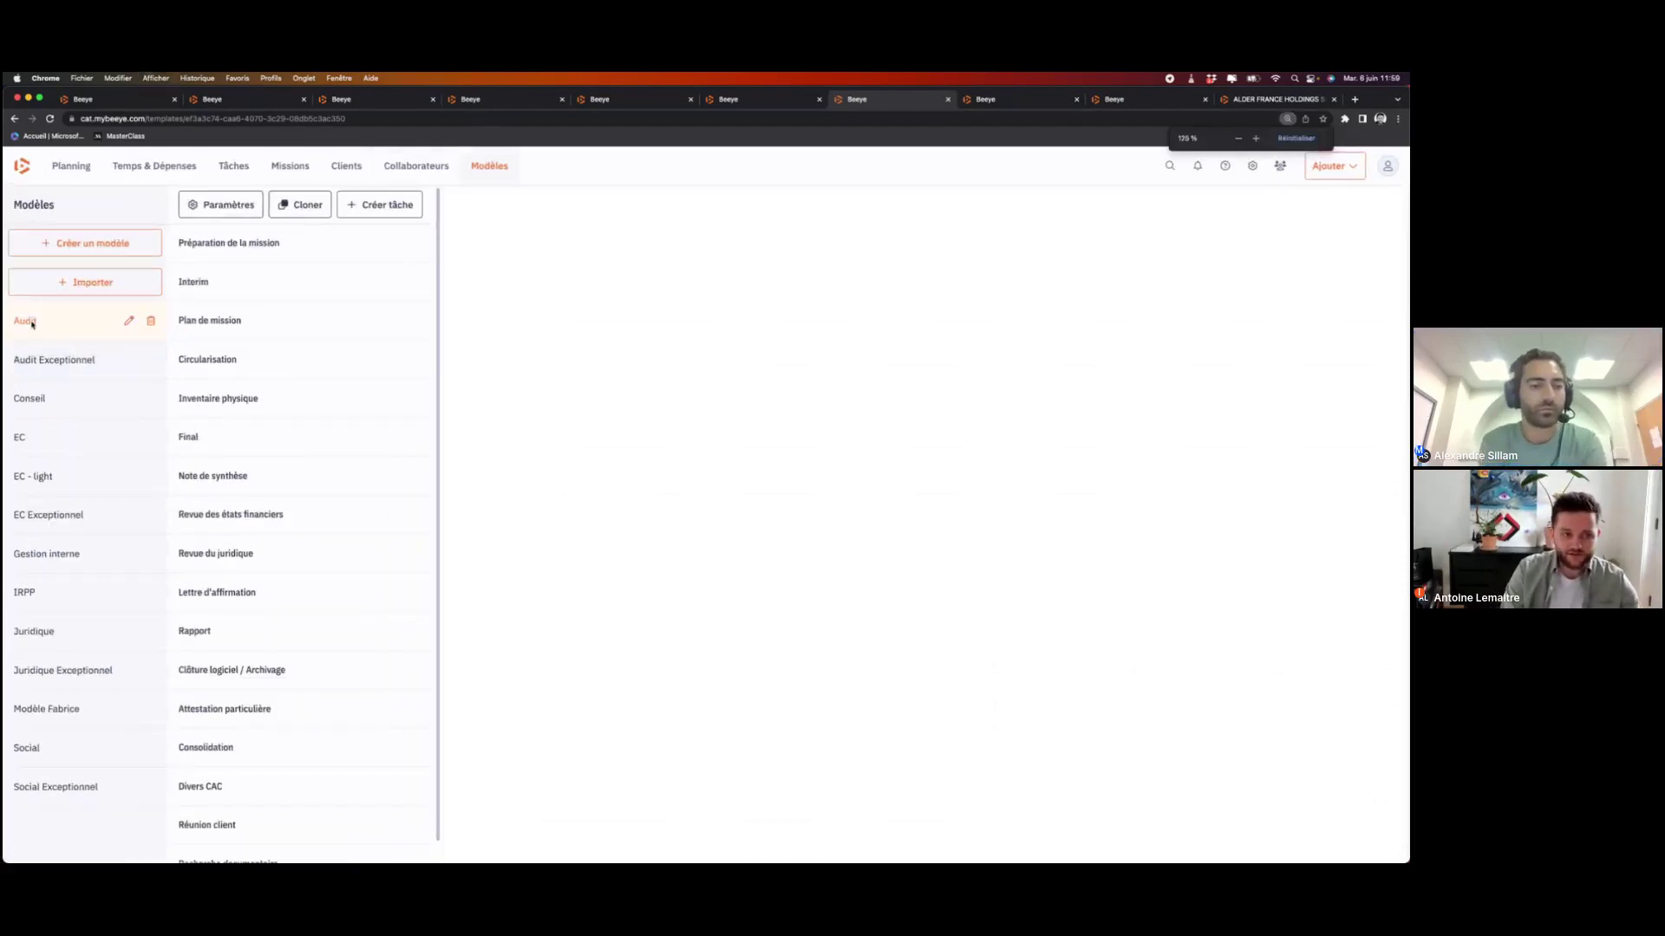
pyautogui.click(32, 445)
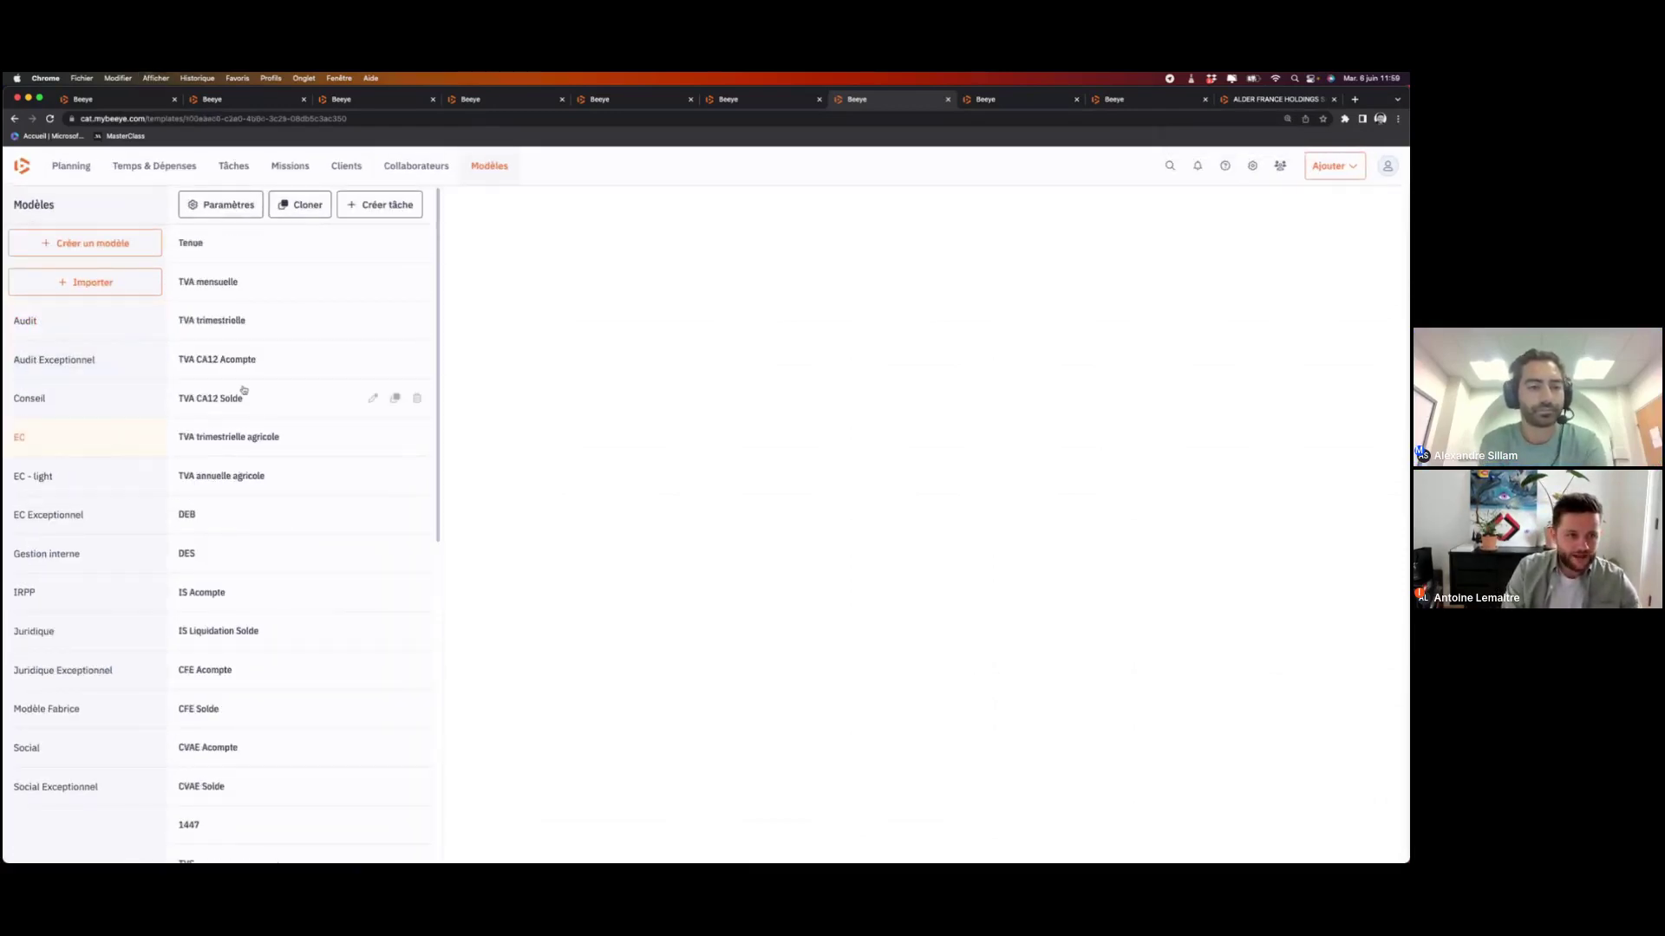
# Step: Review the team, deadline and automated planning settings of the EC template's Tenue task in the Mensuelle 1 au 5 scenario
pyautogui.click(192, 245)
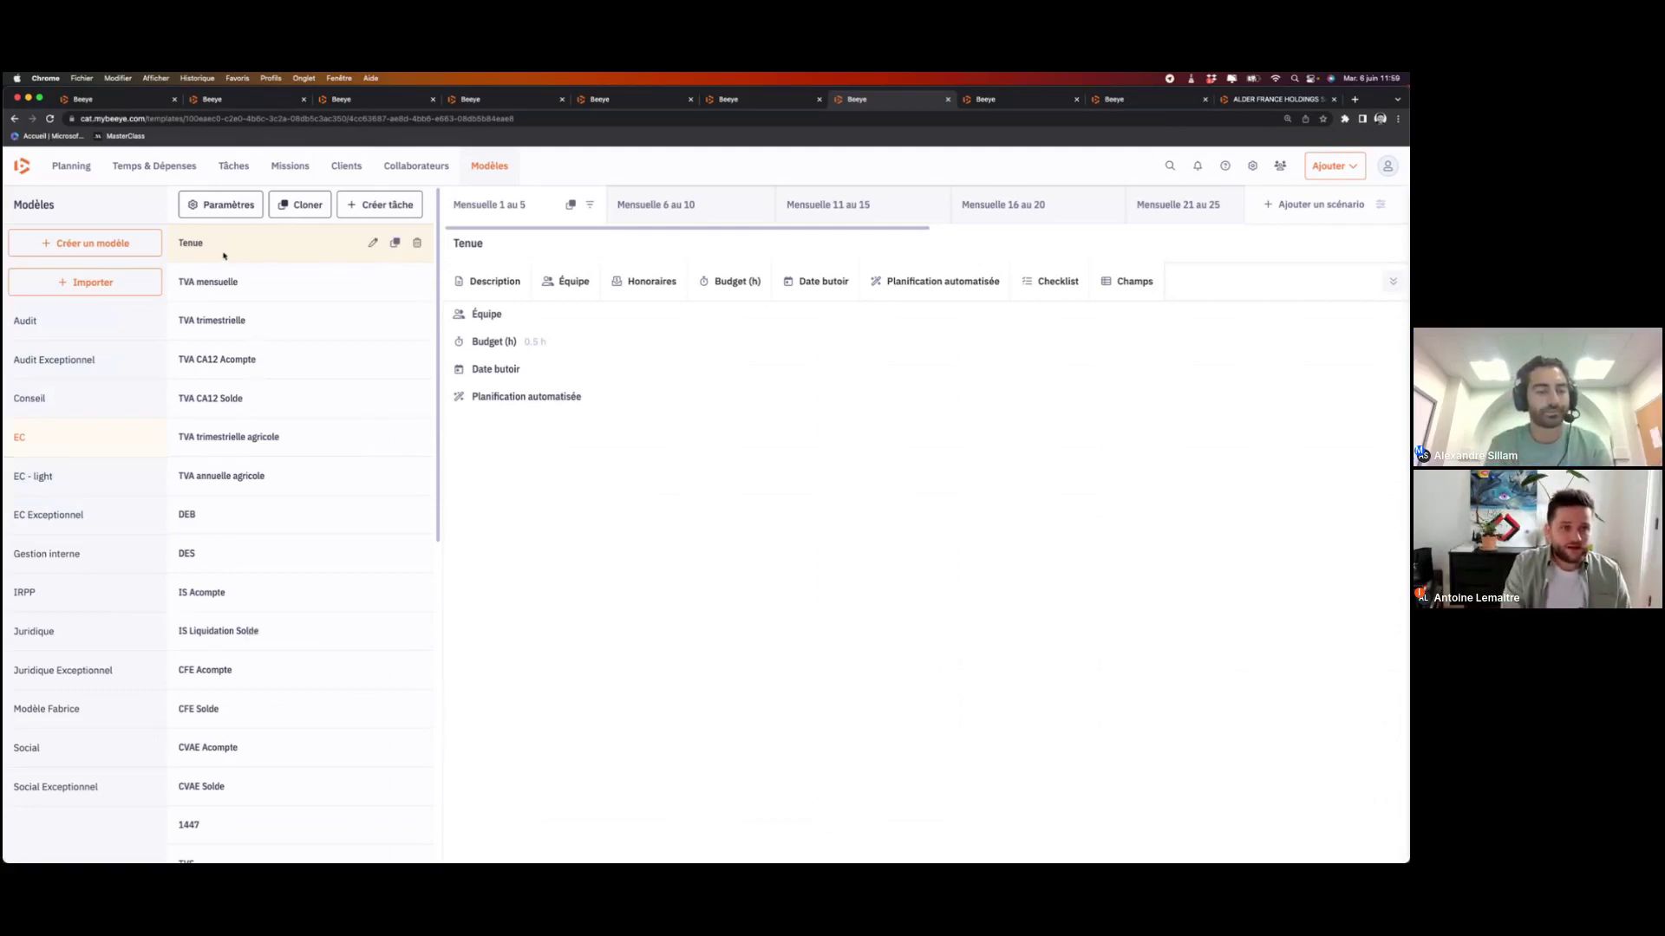
pyautogui.click(564, 309)
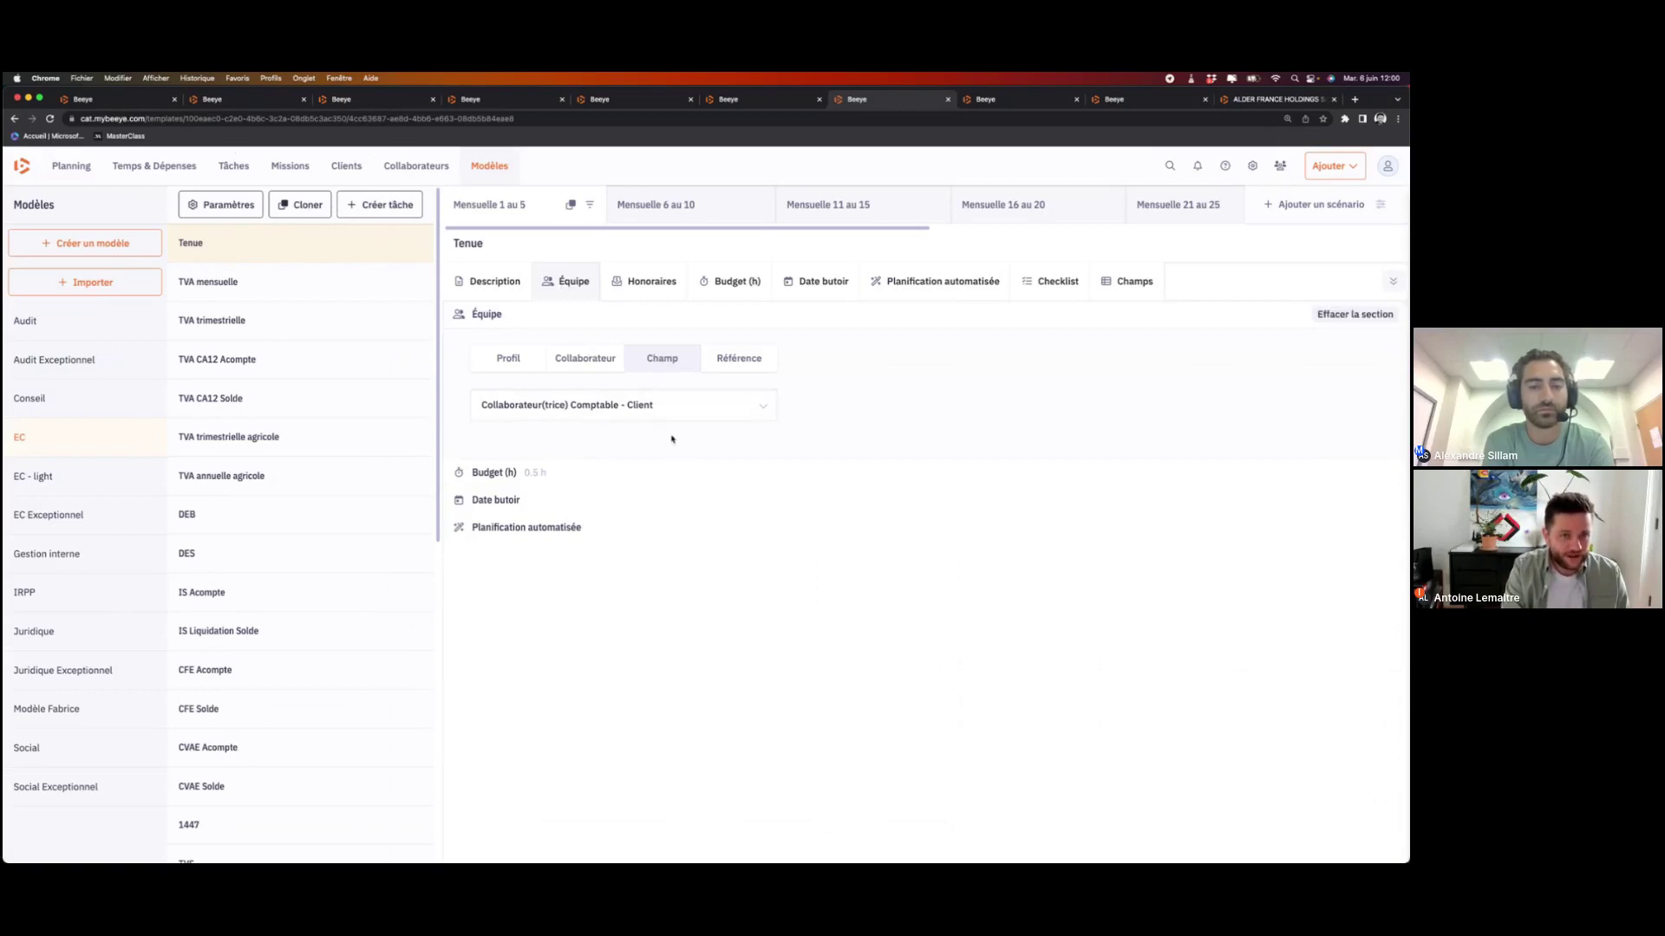
pyautogui.click(537, 501)
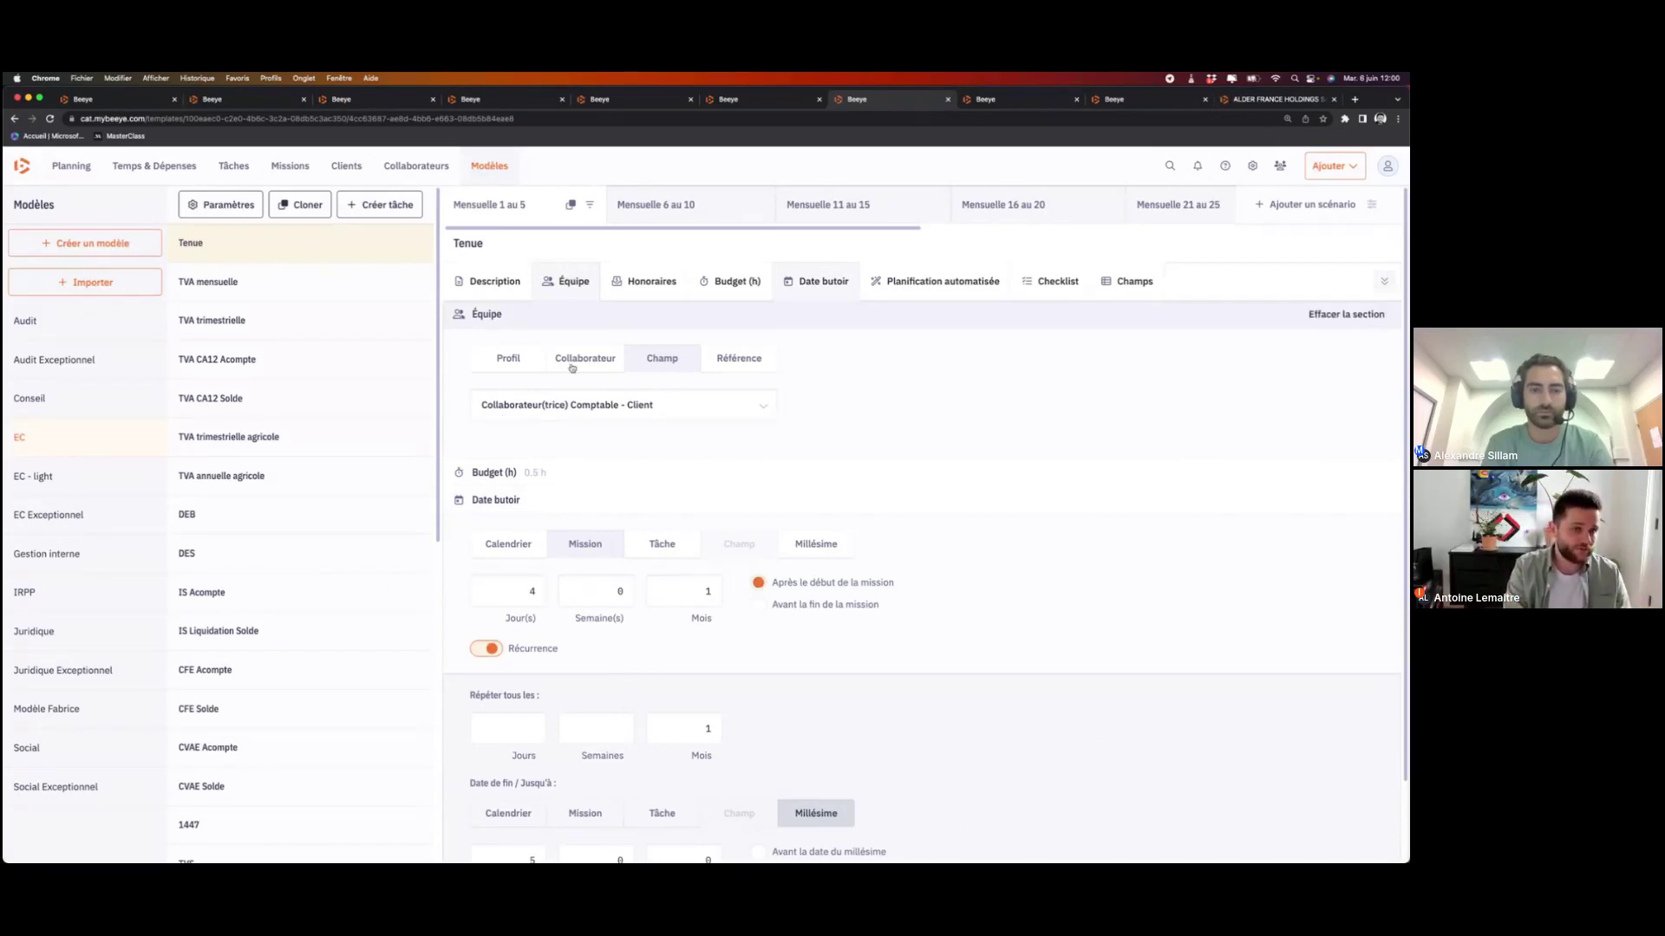
pyautogui.scroll(-2, 571, 369)
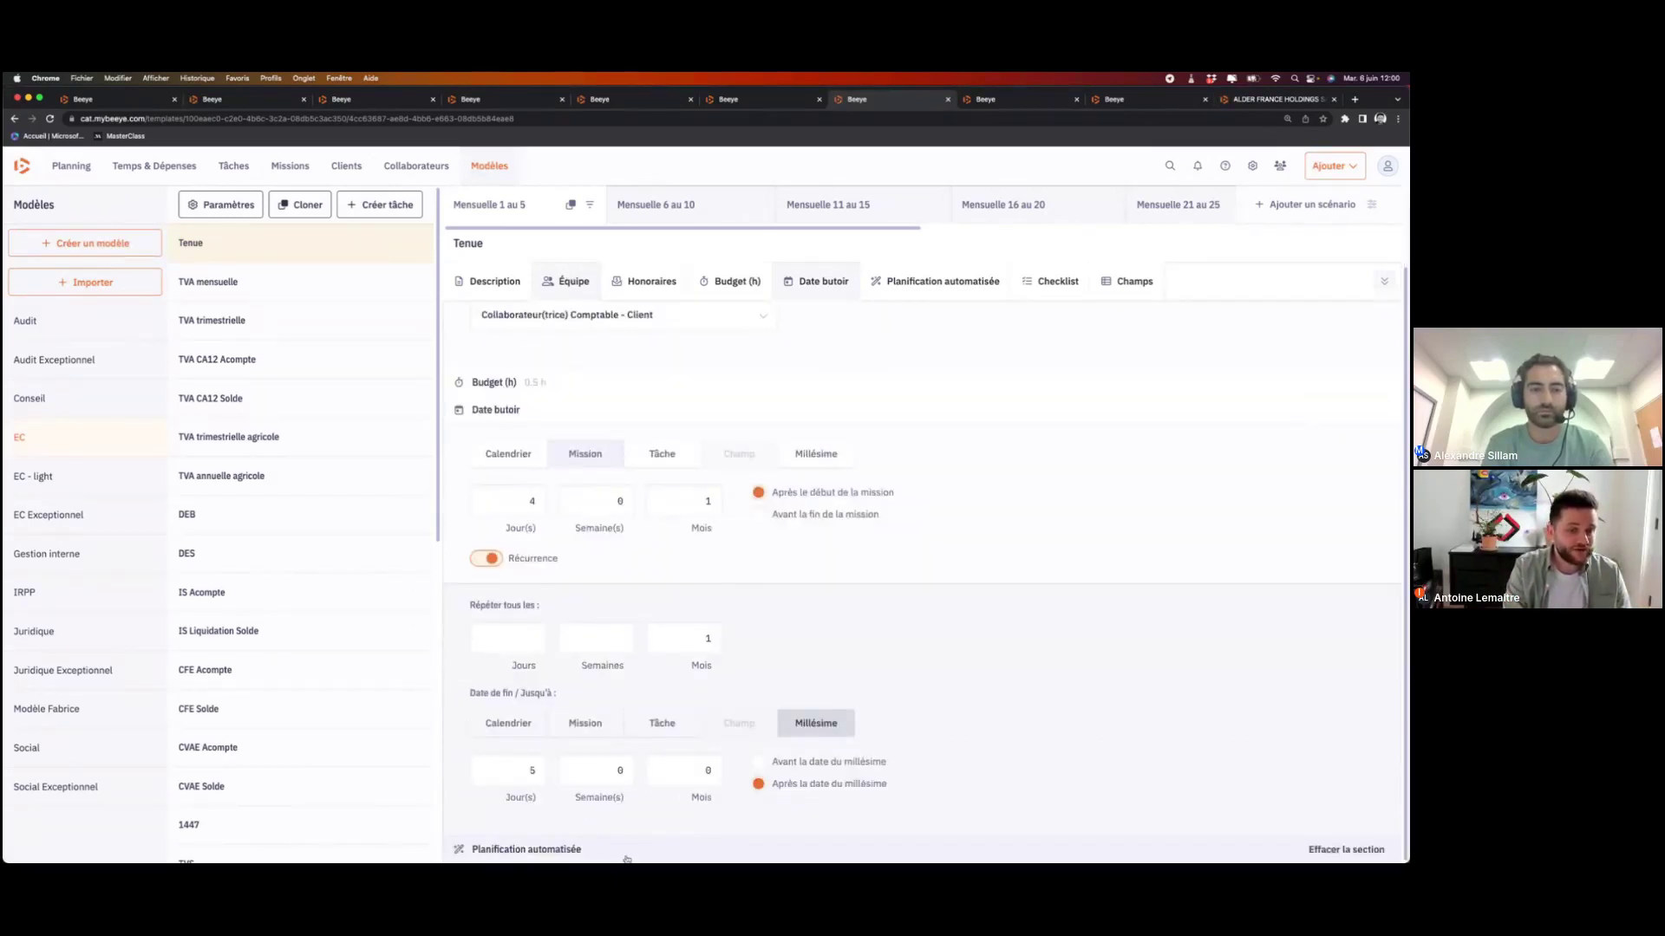
pyautogui.scroll(-10, 643, 646)
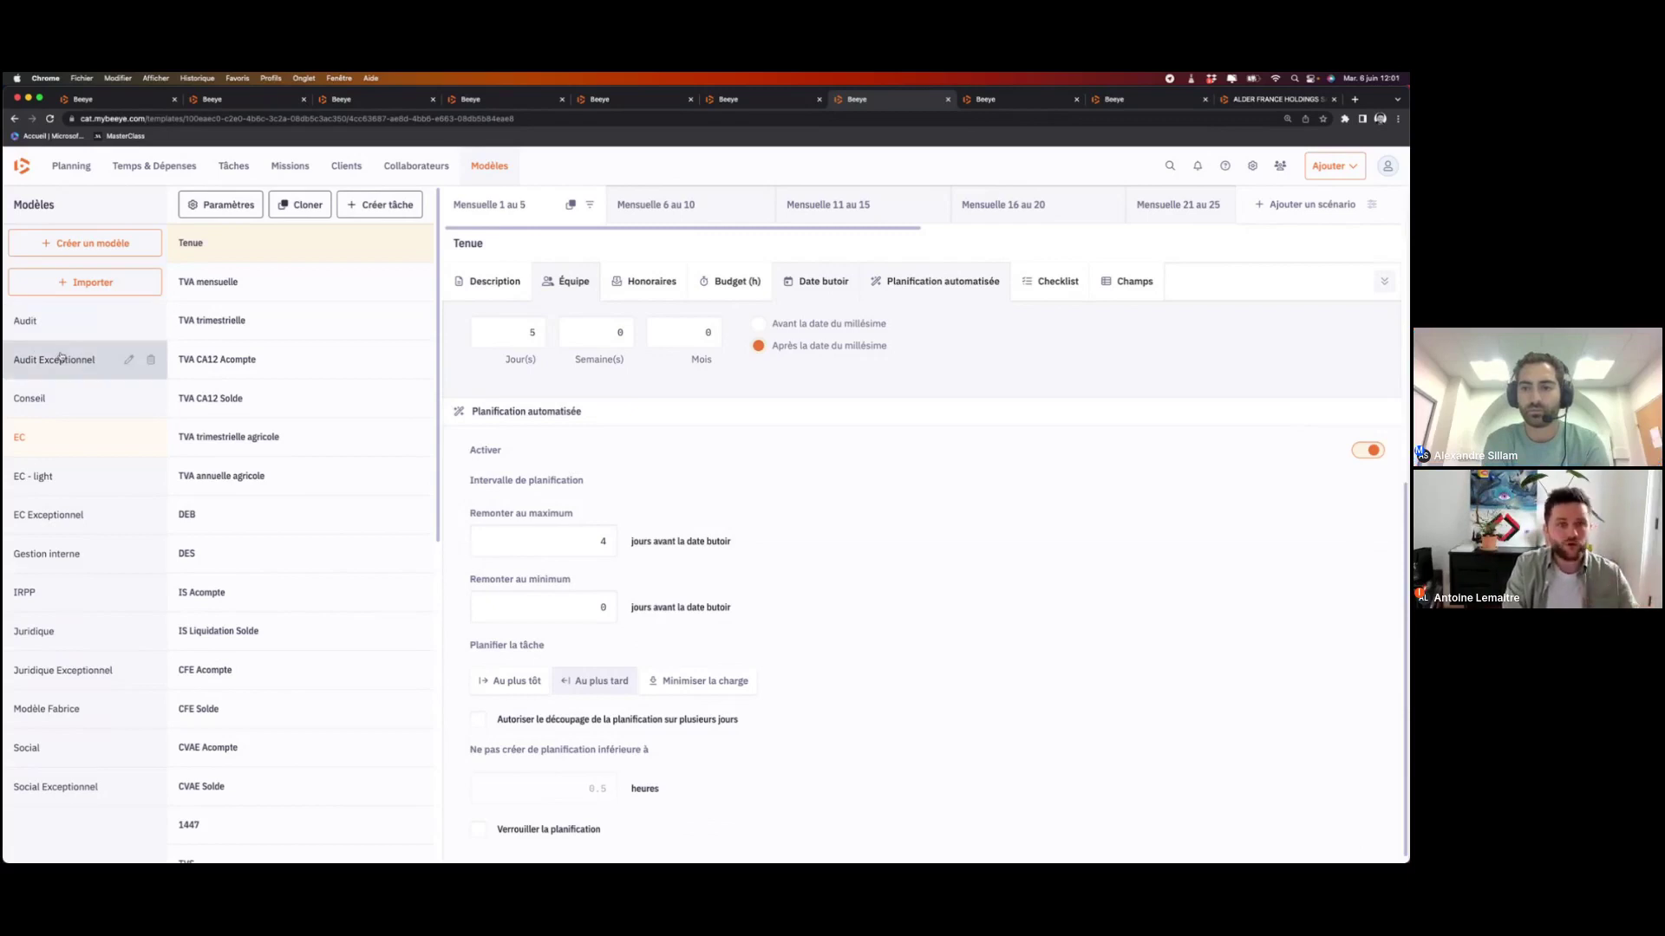
pyautogui.press('super+Tab')
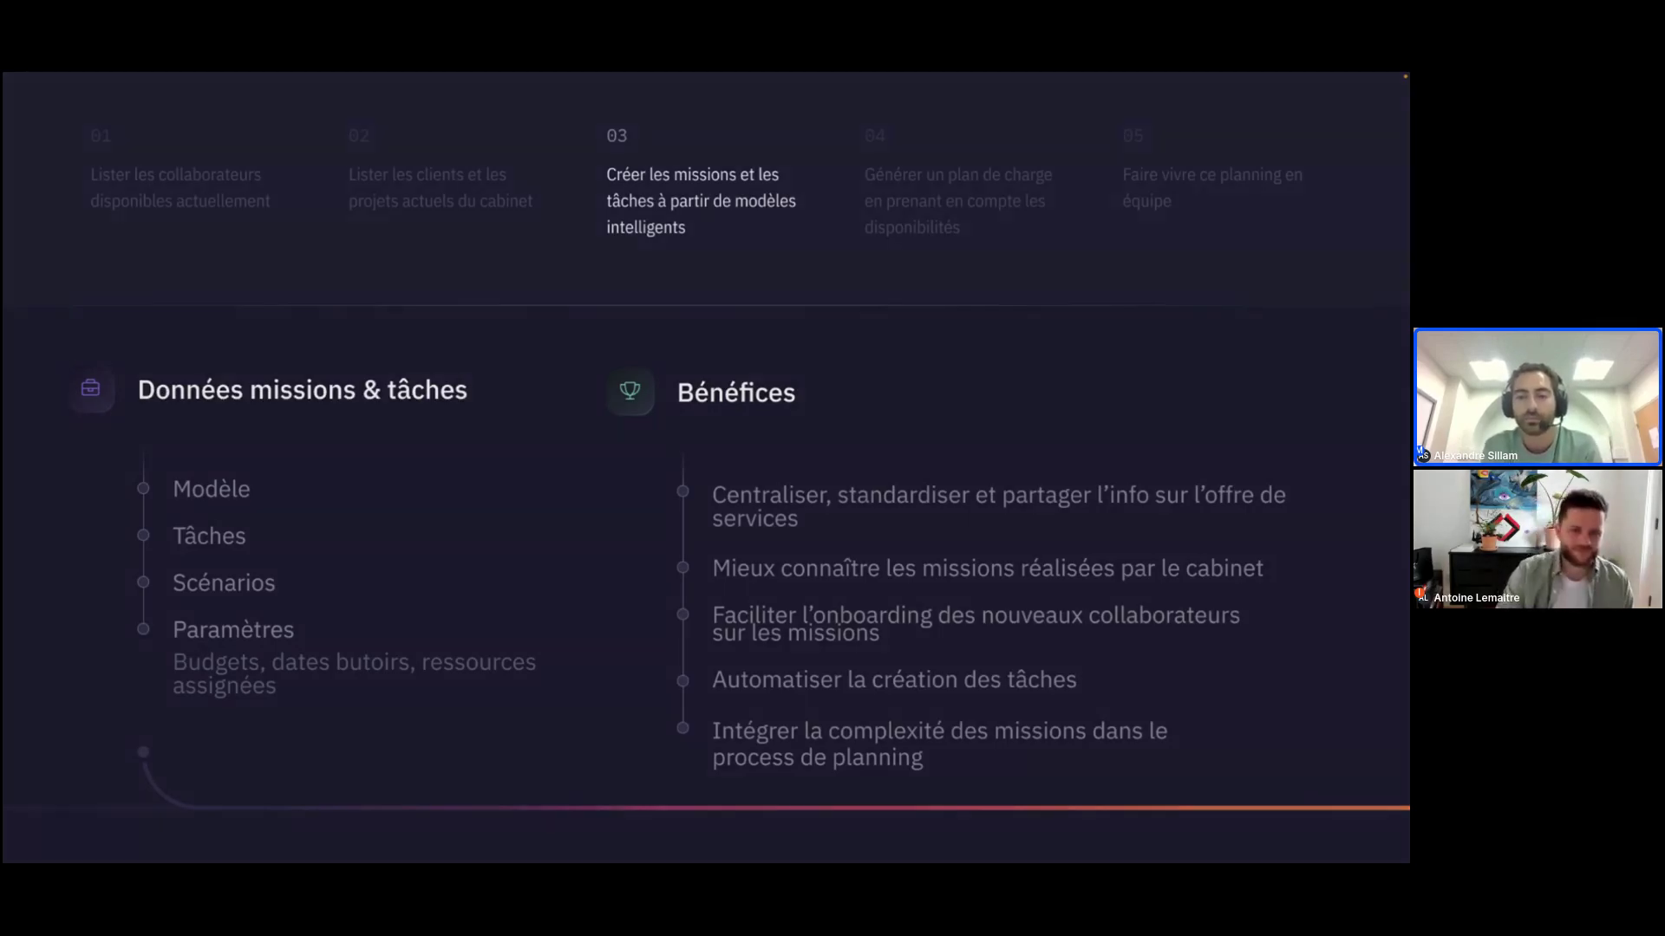
# Step: Leave the presentation, check the Portefeuille Expertise mission list and bring up the ALDER FRANCE HOLDINGS mission
pyautogui.press('Escape')
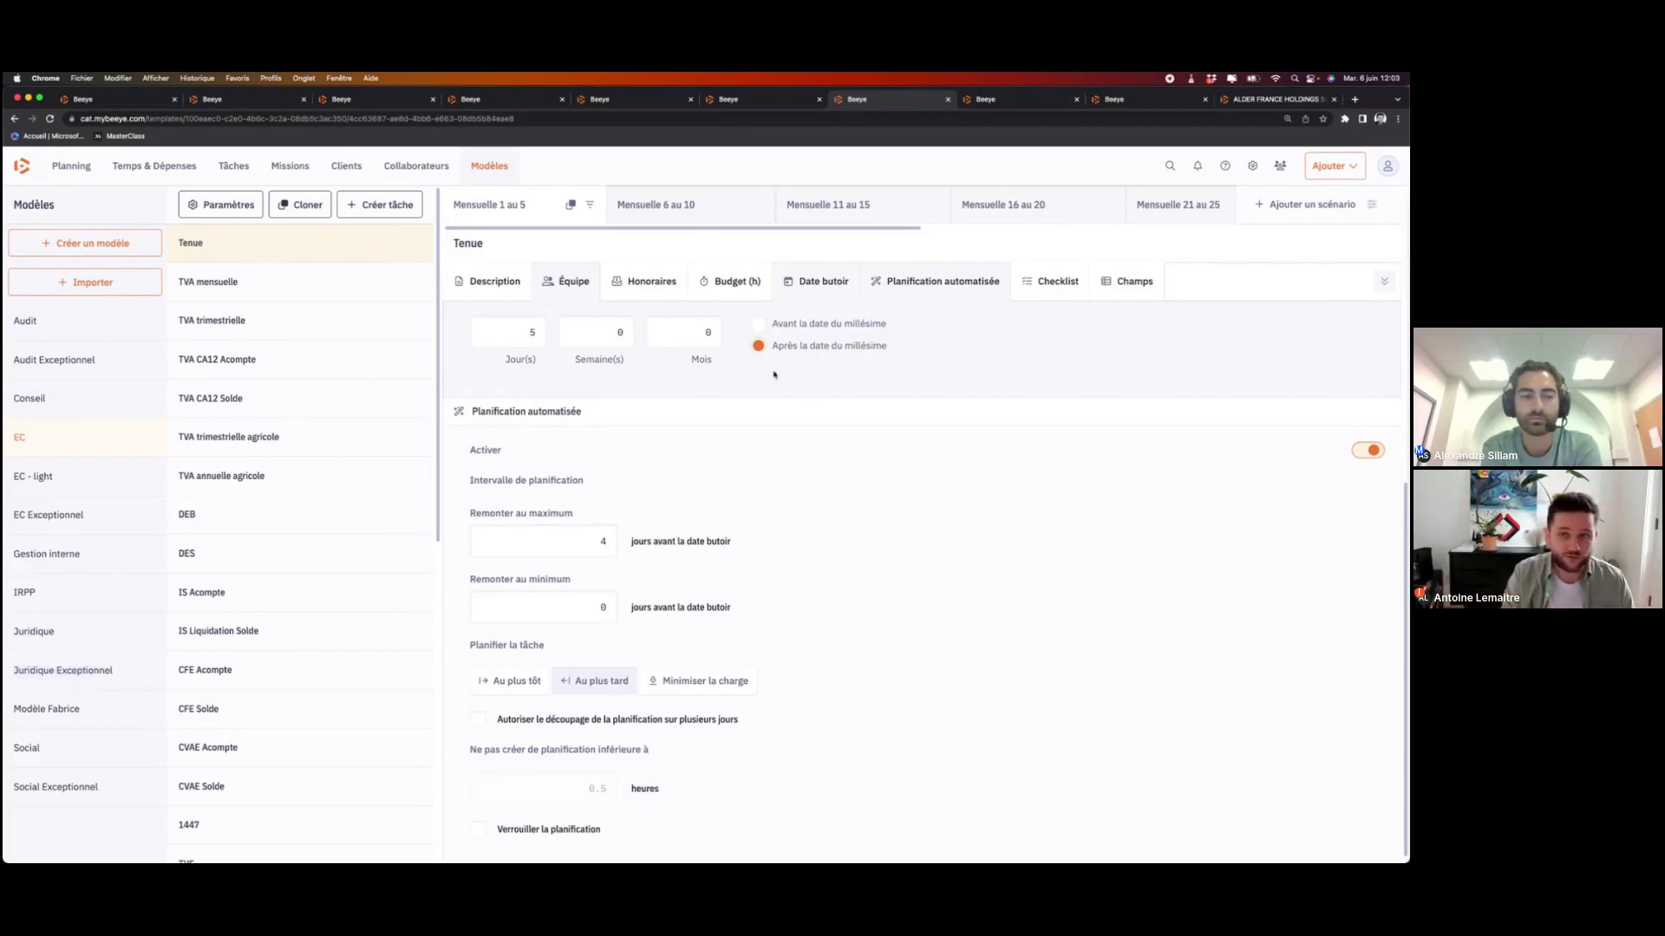
pyautogui.click(1003, 108)
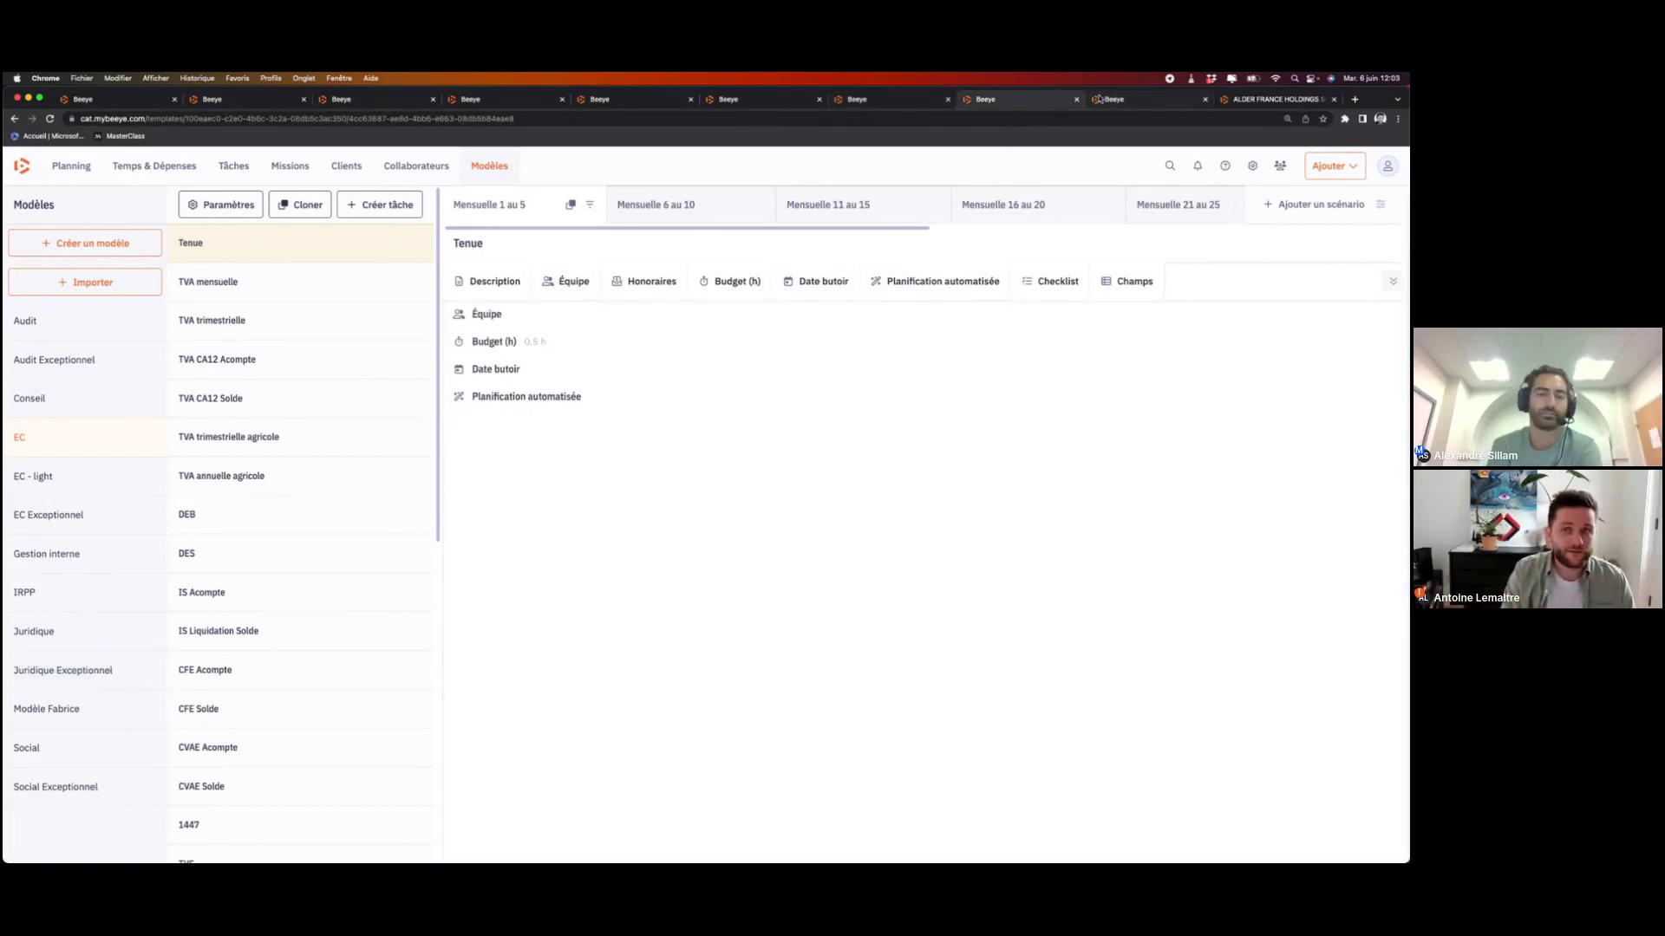
pyautogui.click(1104, 98)
pyautogui.click(1266, 99)
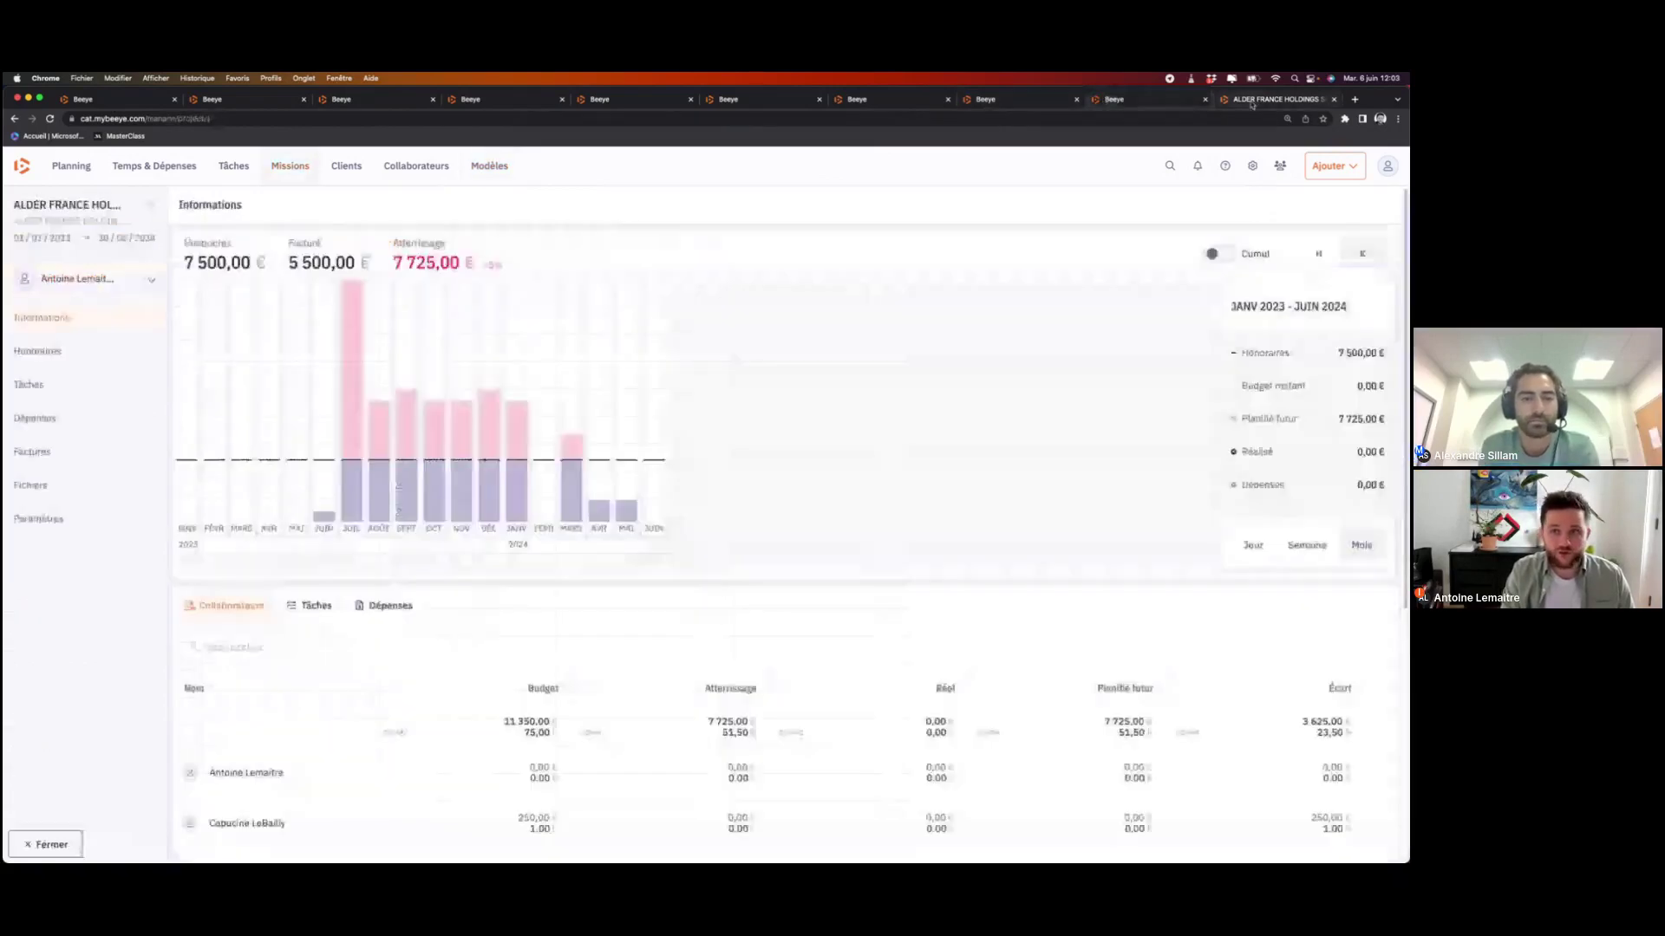
pyautogui.click(1122, 99)
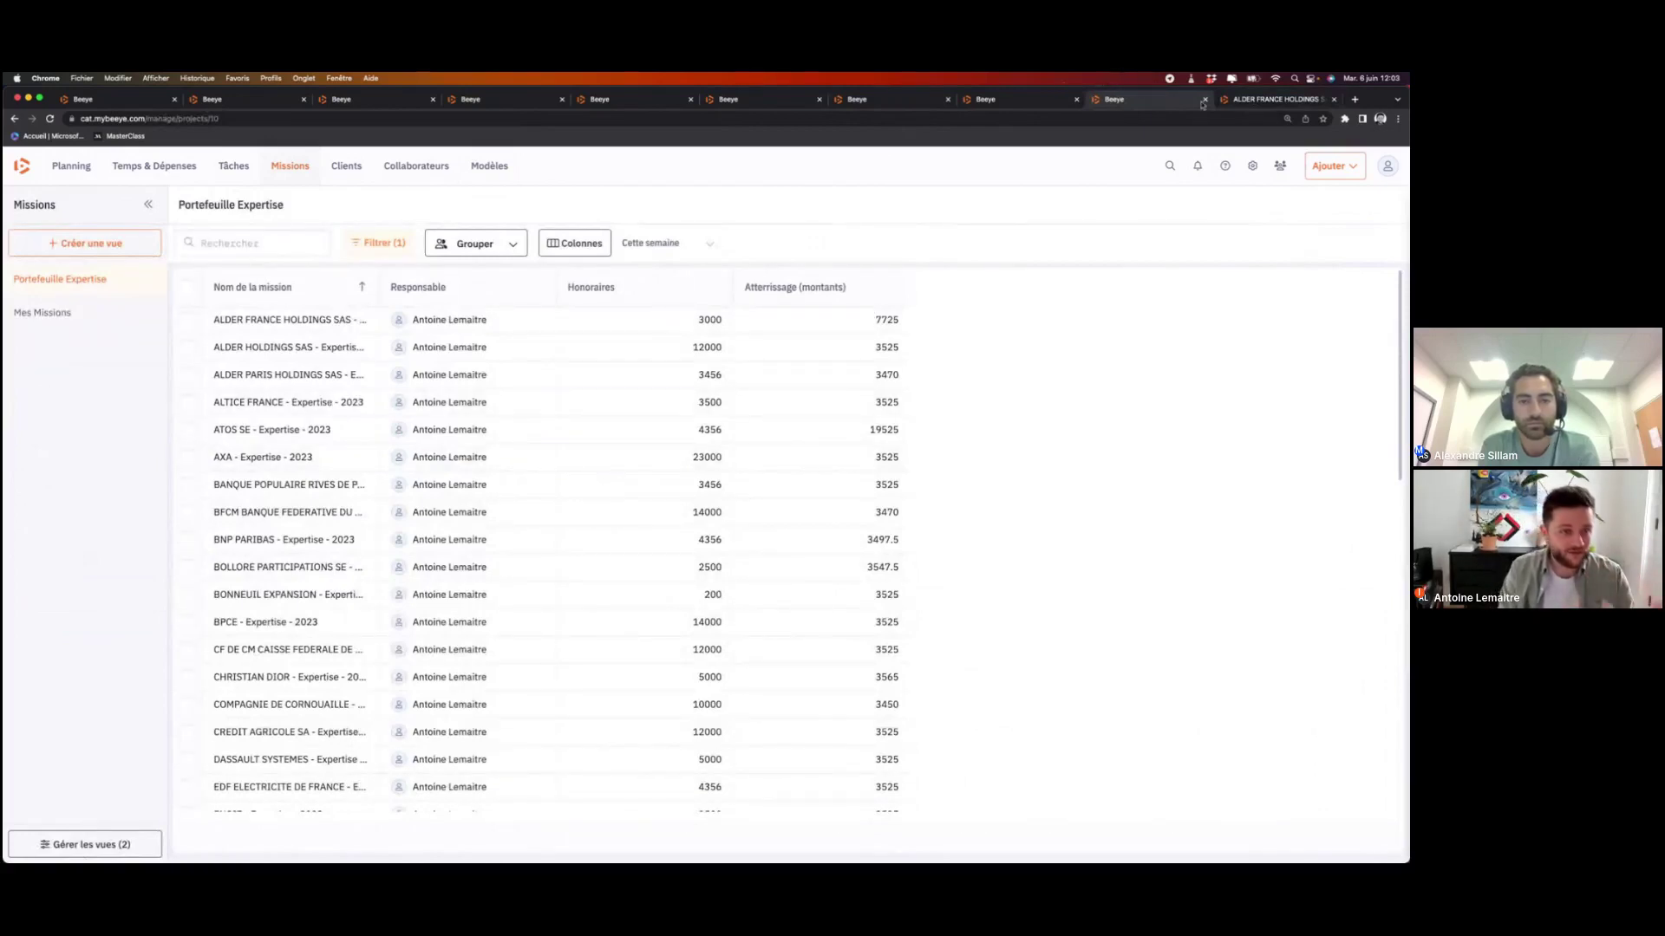
pyautogui.click(1243, 101)
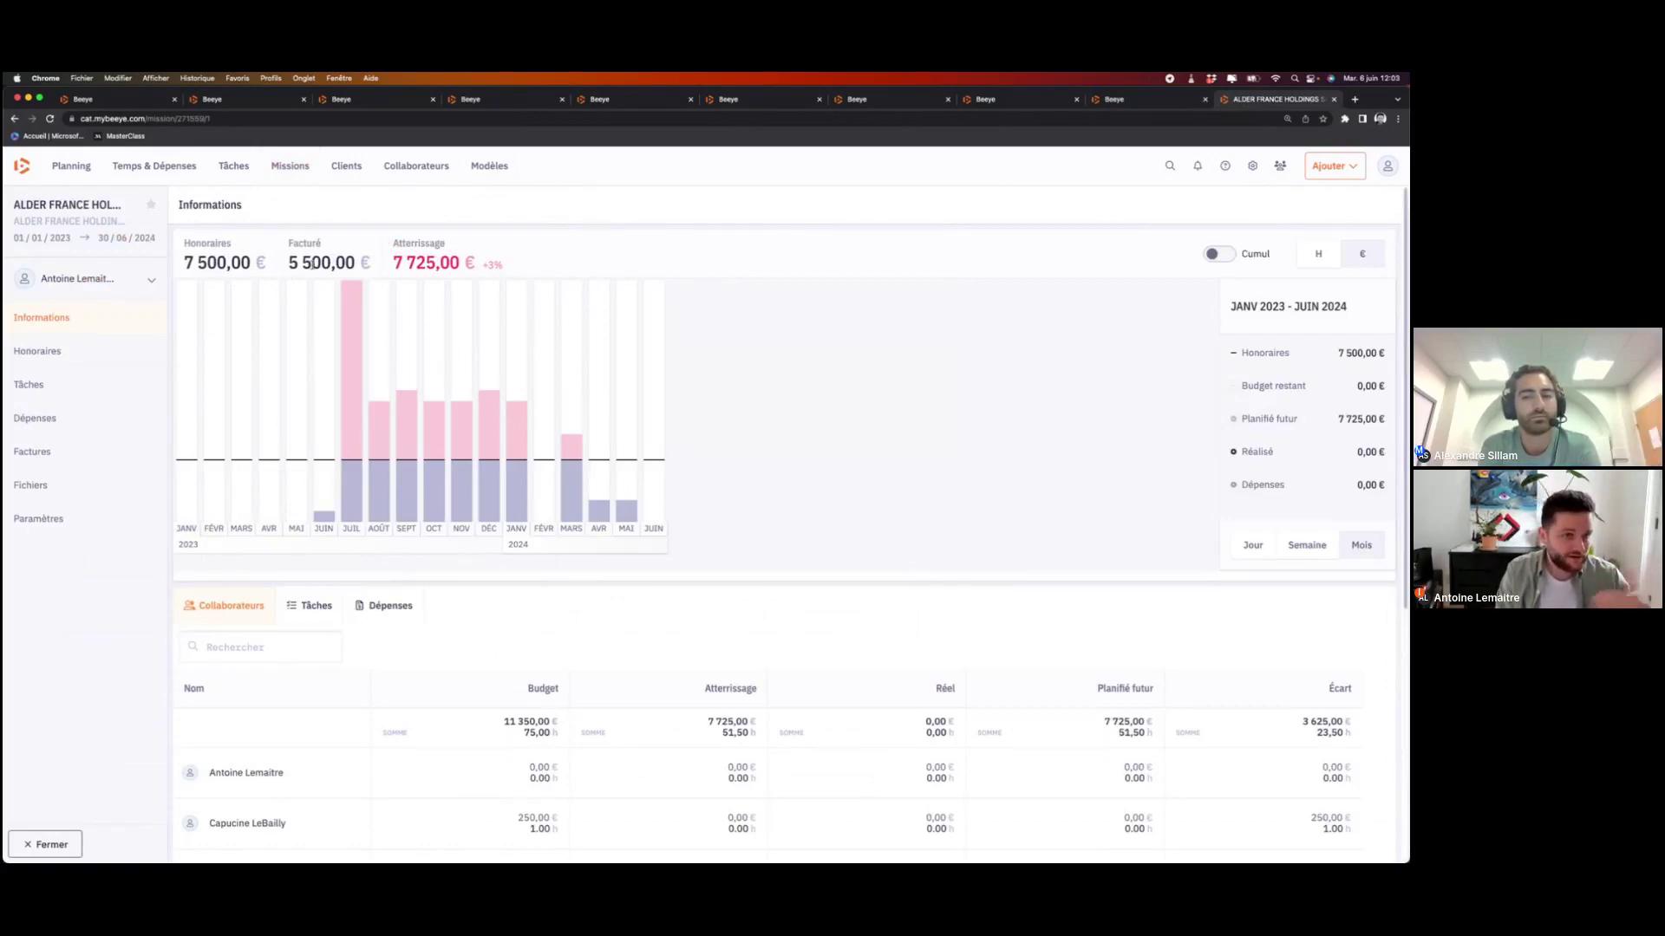
# Step: Compare the mission's Atterrissage and Honoraires amounts and review the budget breakdown by collaborator
pyautogui.doubleClick(402, 267)
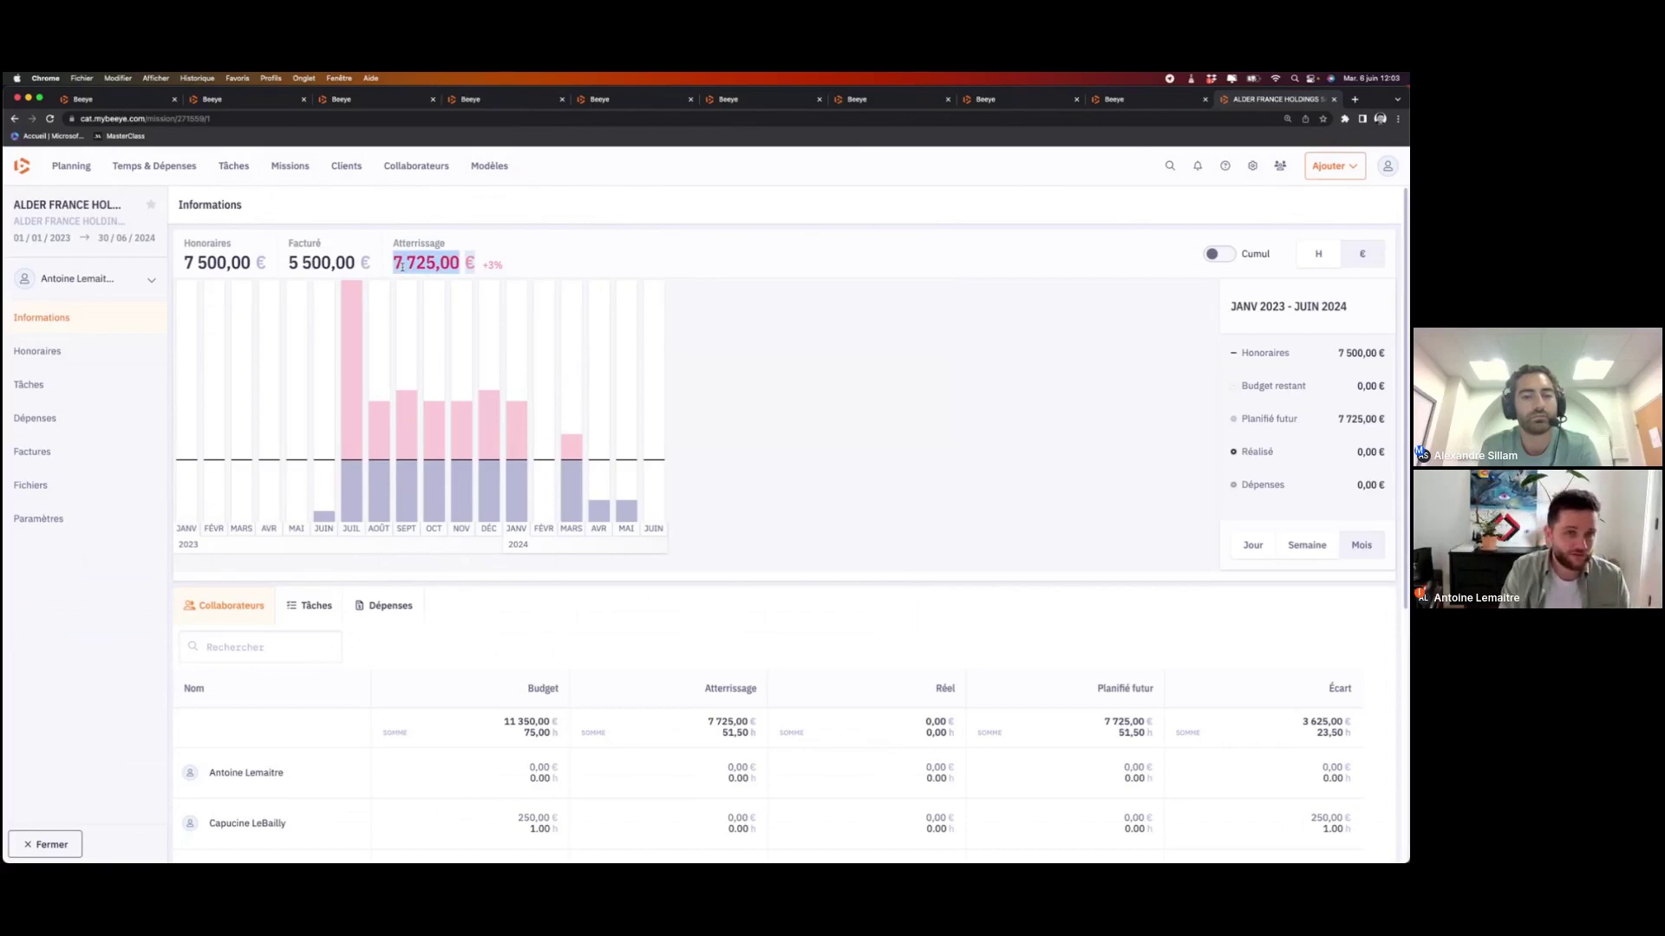
pyautogui.scroll(-3, 773, 502)
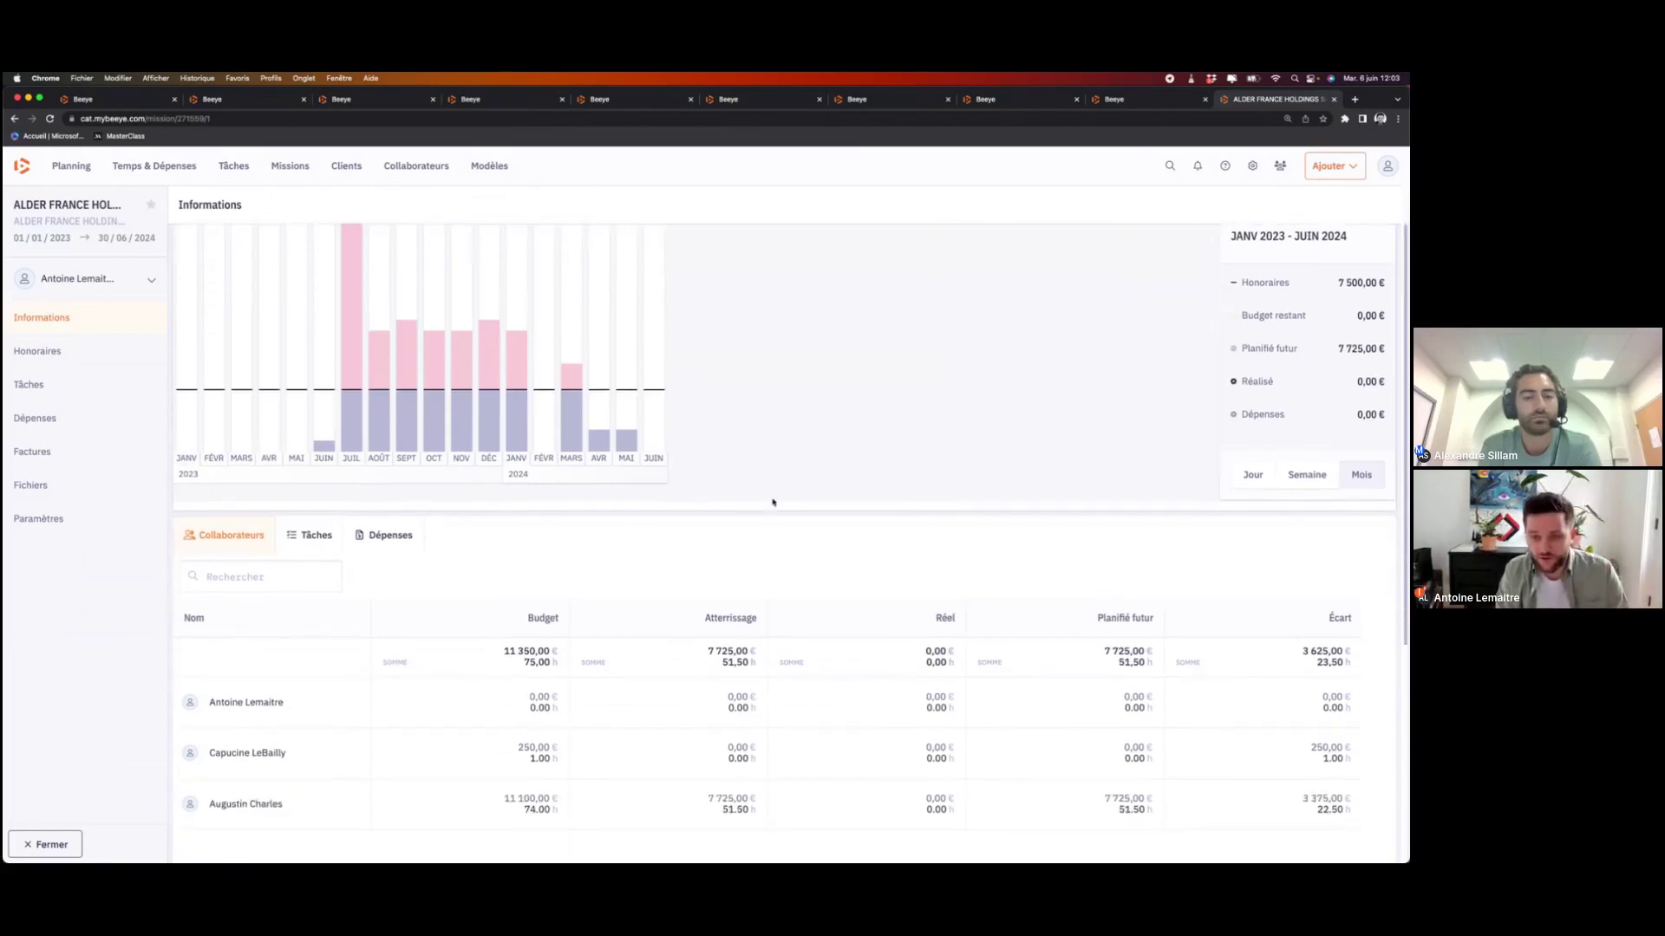
pyautogui.scroll(-2, 772, 502)
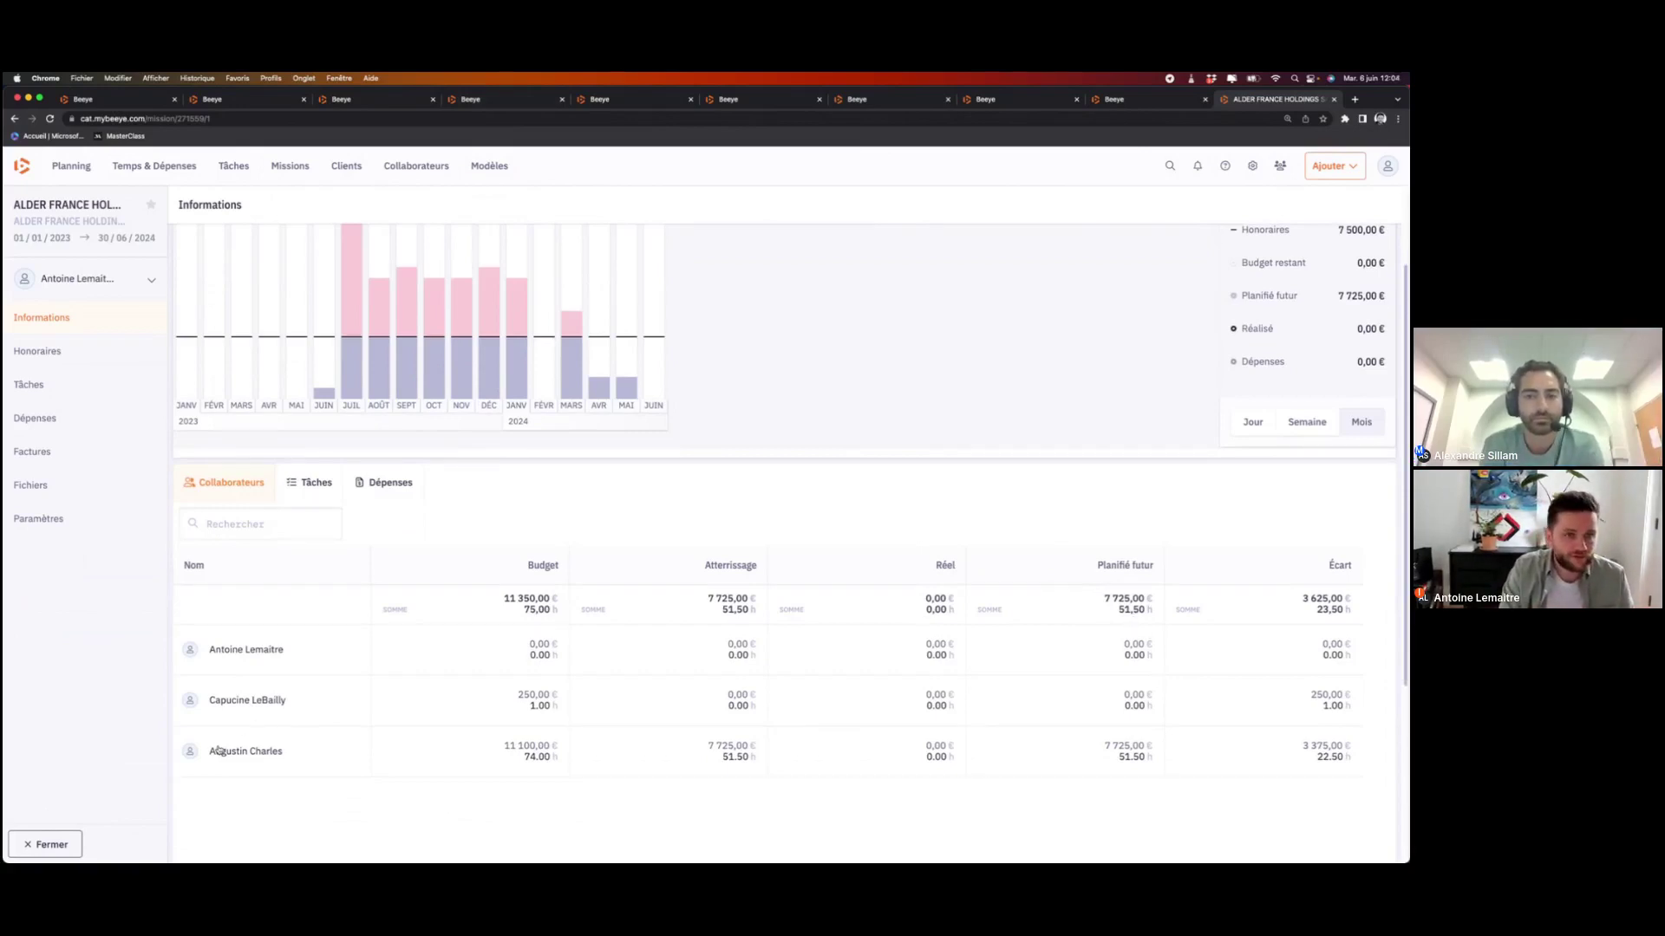
pyautogui.scroll(2, 218, 751)
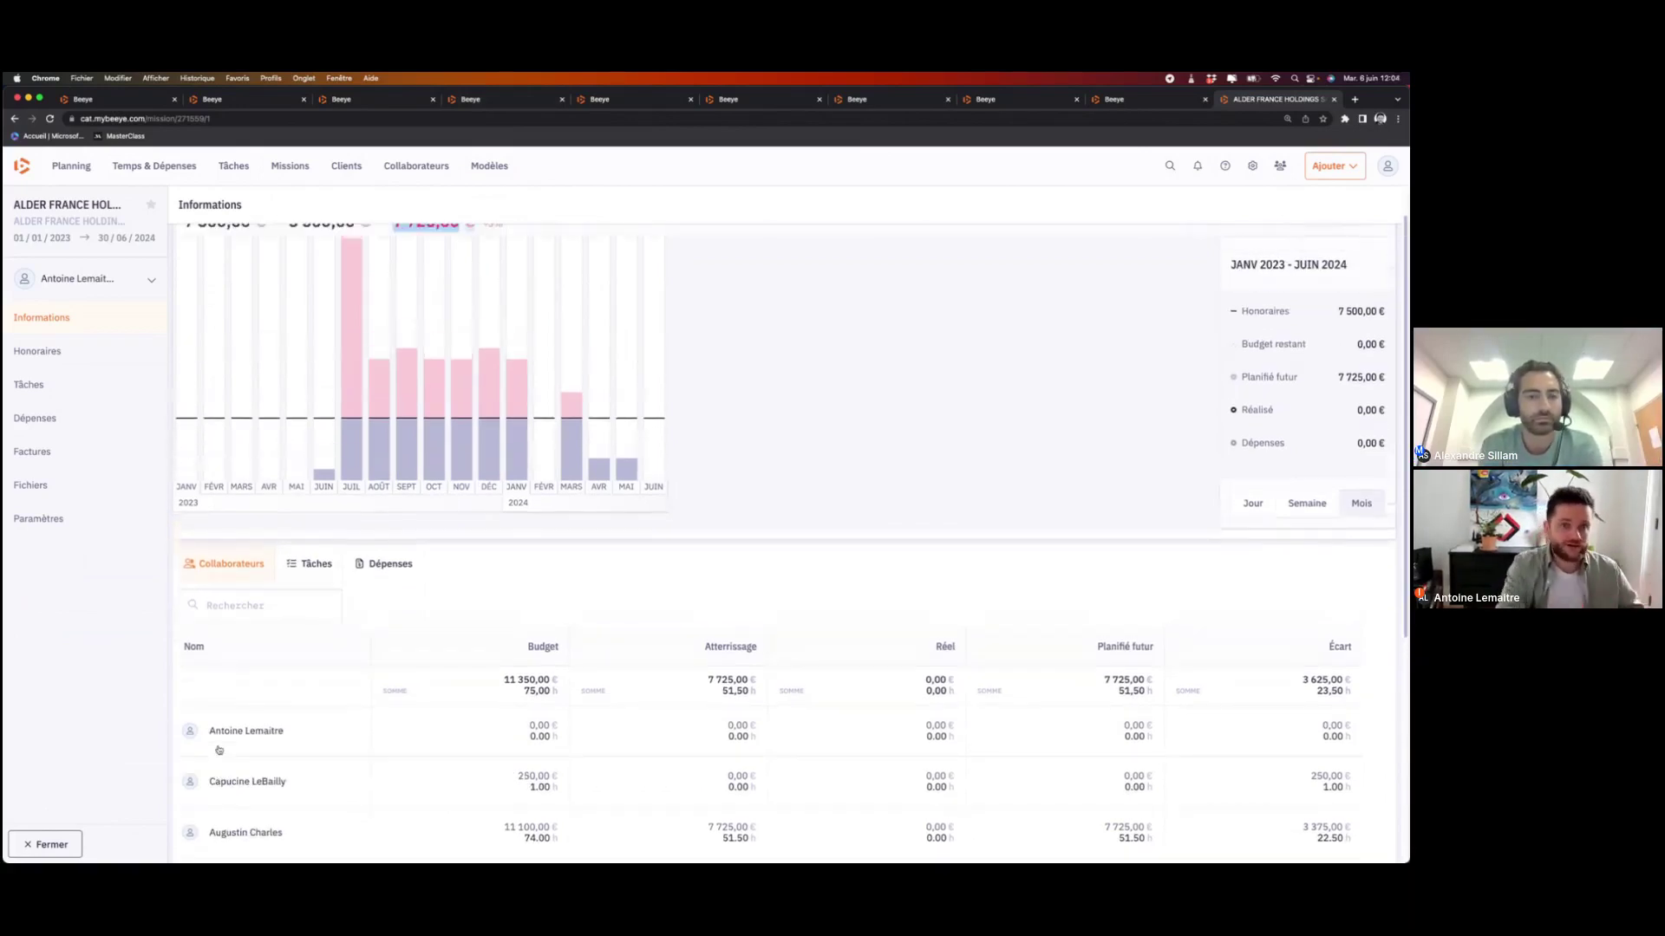
pyautogui.scroll(1, 219, 751)
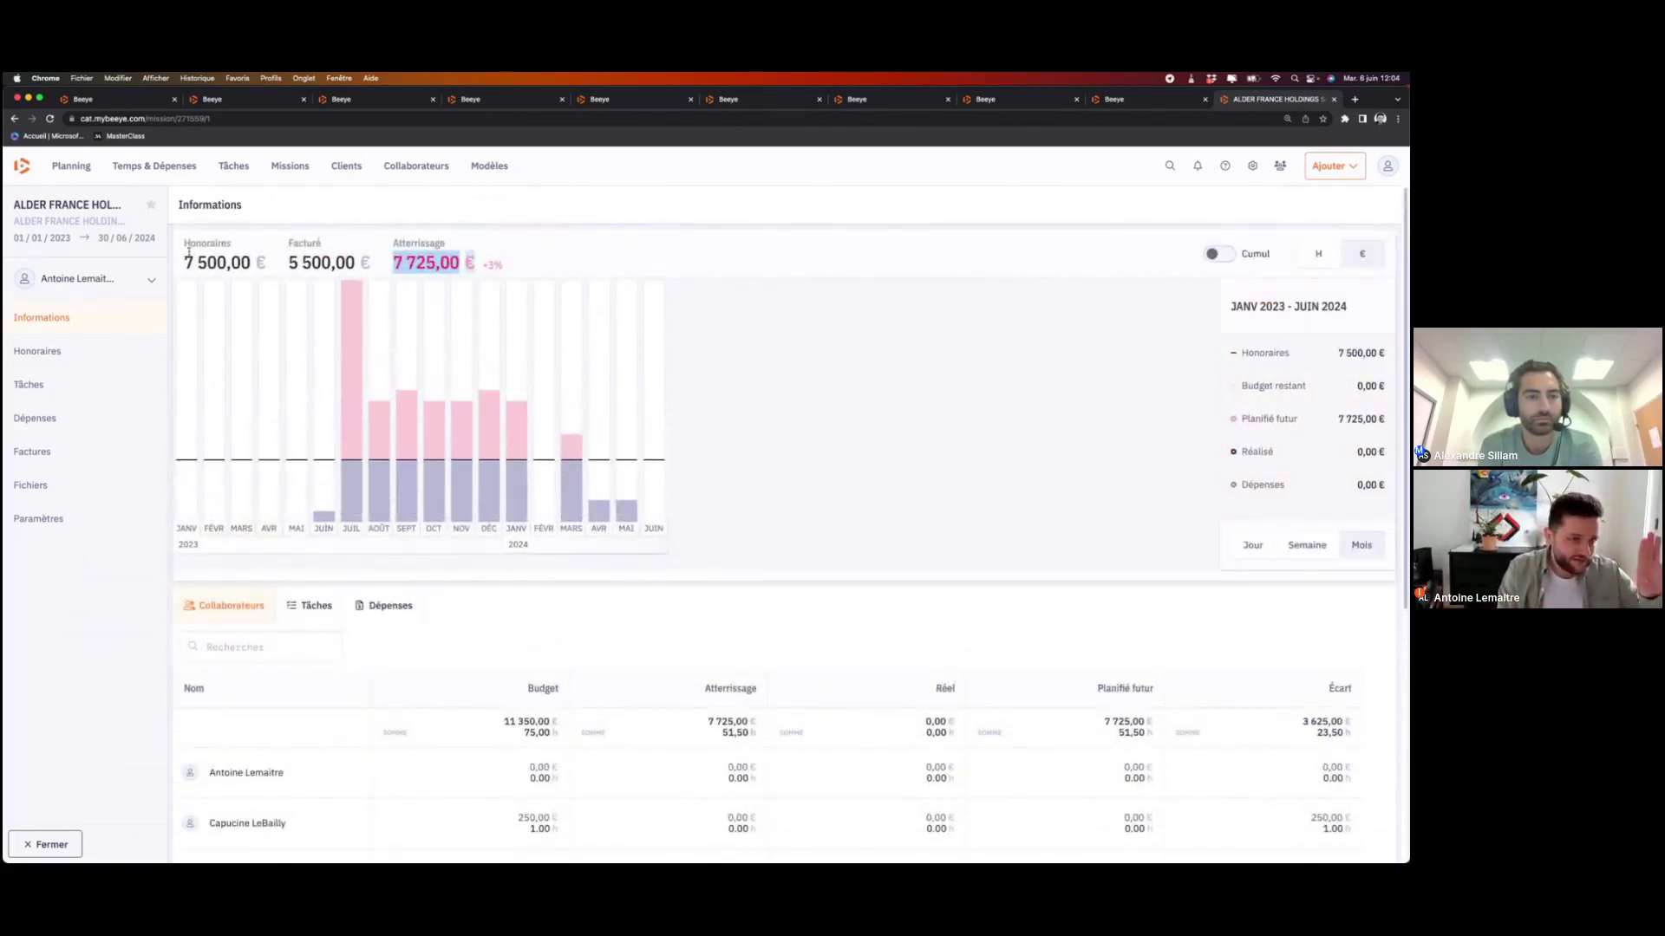
pyautogui.moveTo(184, 261); pyautogui.dragTo(251, 262)
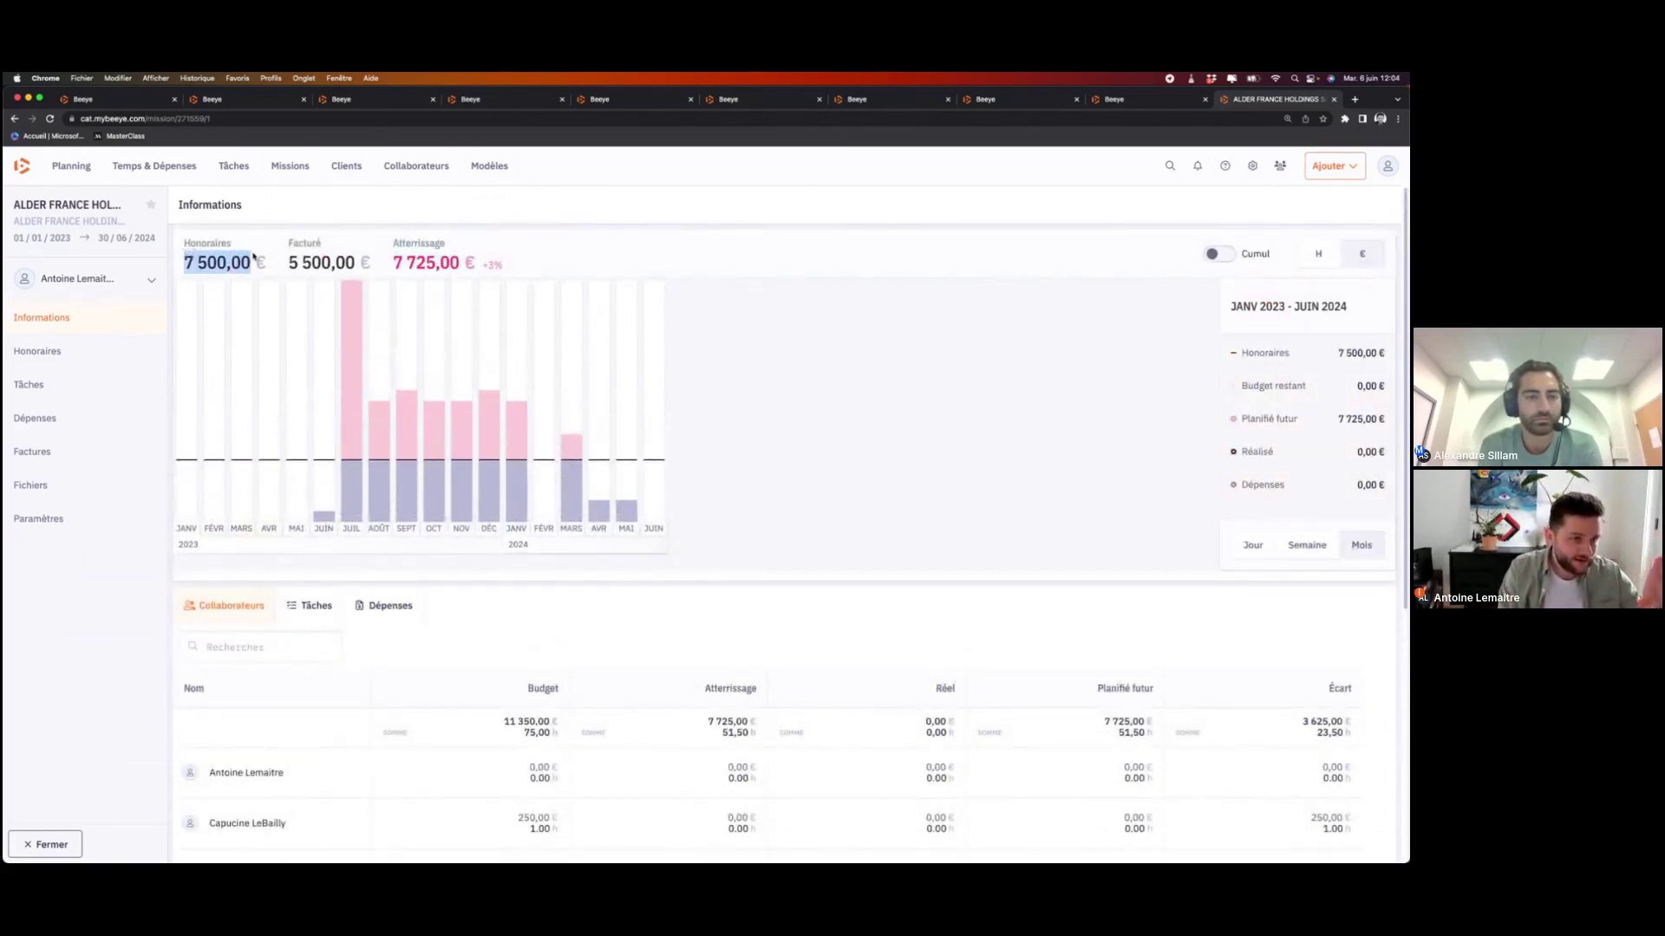
# Step: Review the mission's Tâches list, checking the recurring Tenue tasks against the total hour budget
pyautogui.click(25, 388)
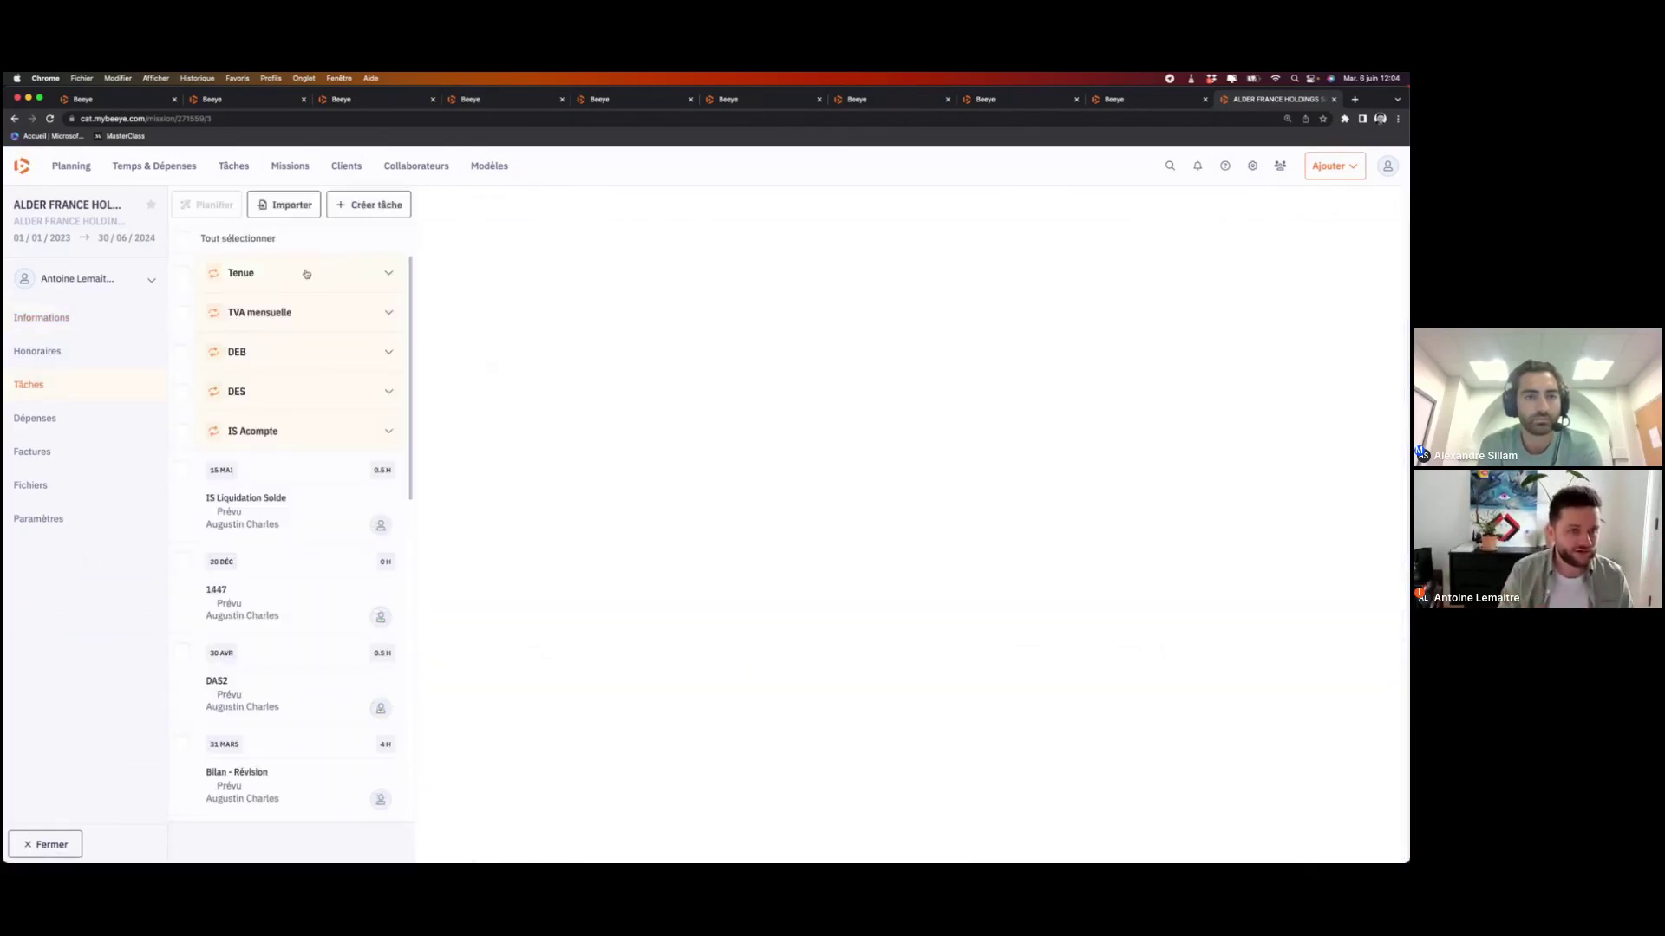
pyautogui.click(305, 281)
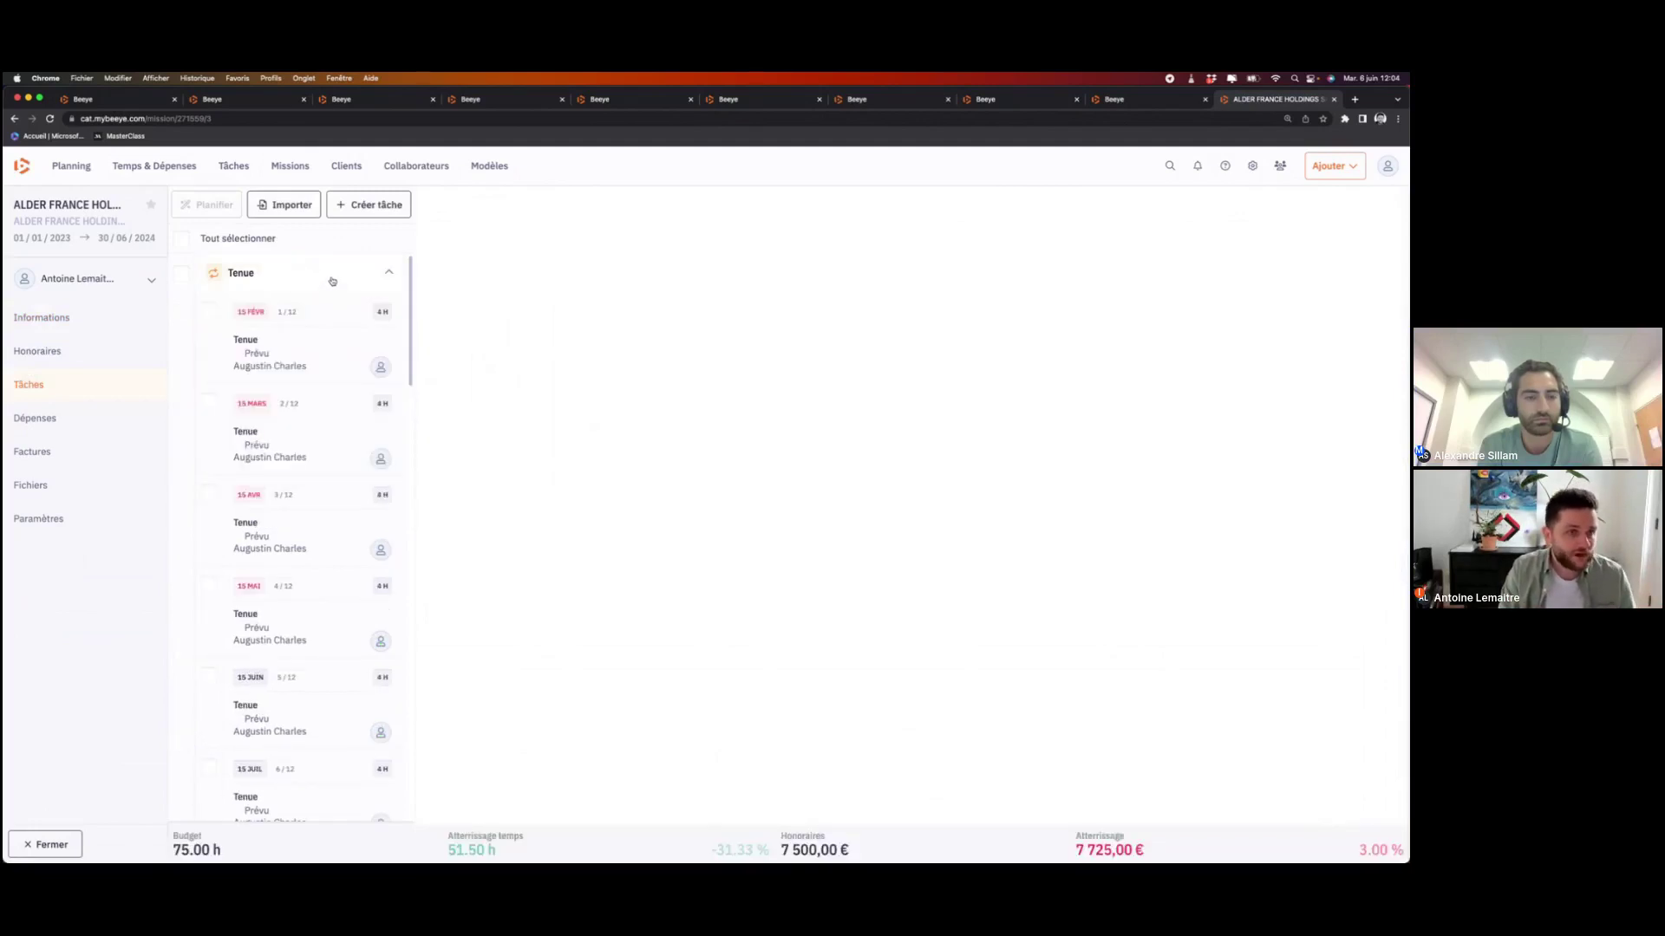
pyautogui.moveTo(172, 849); pyautogui.dragTo(207, 843)
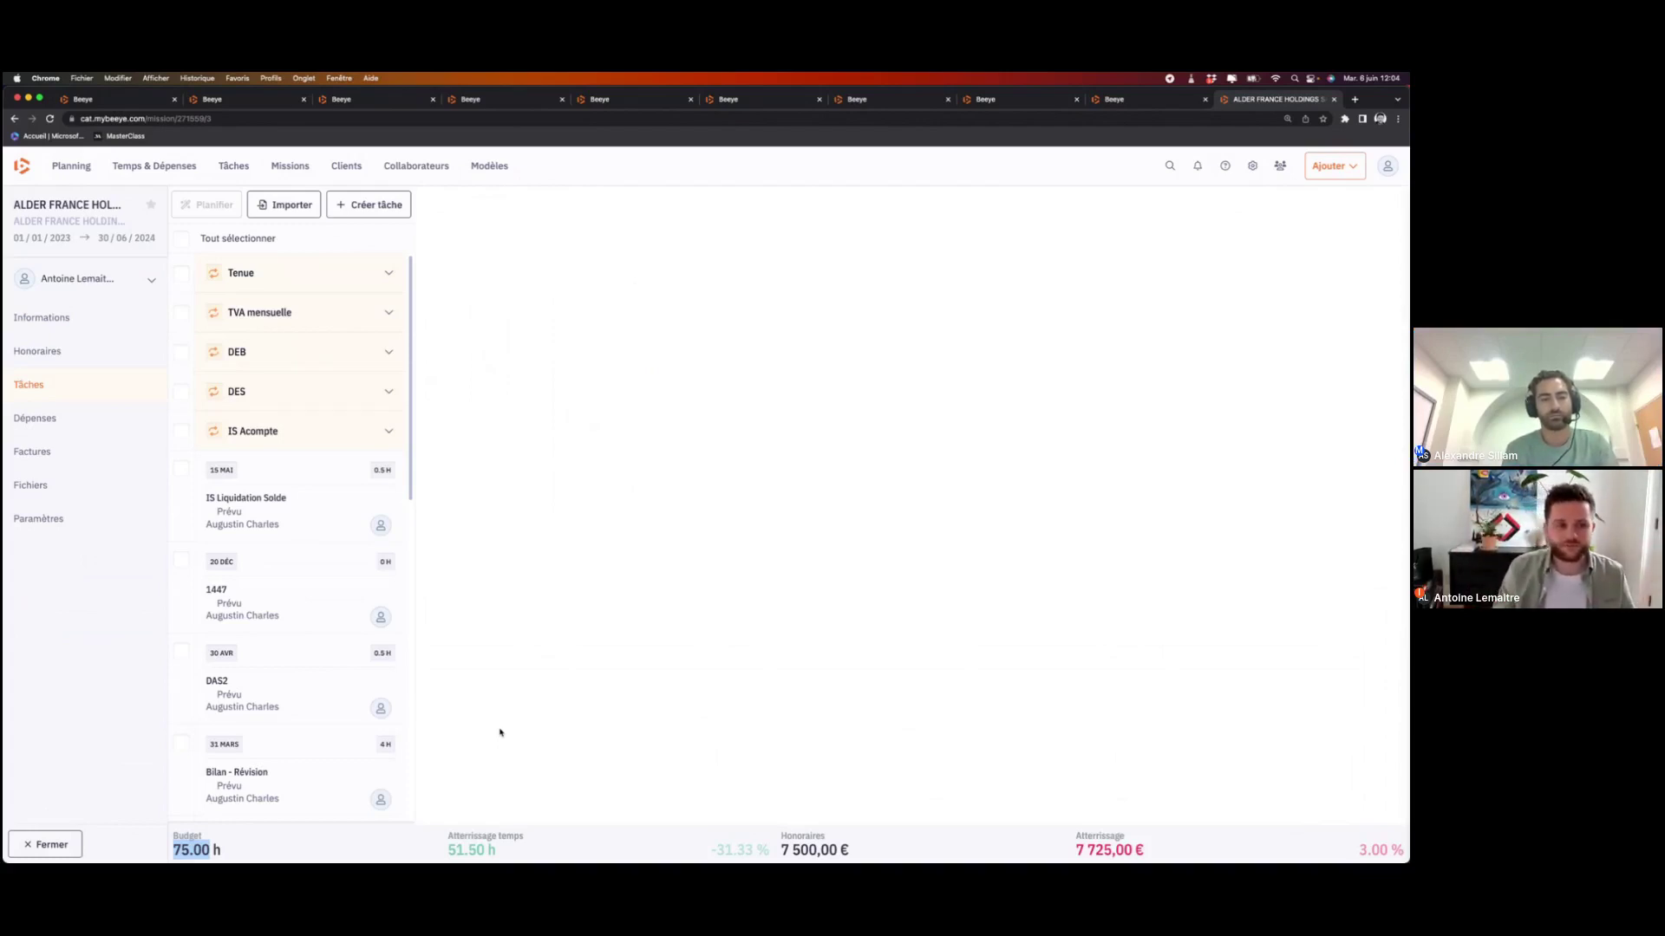
pyautogui.click(317, 278)
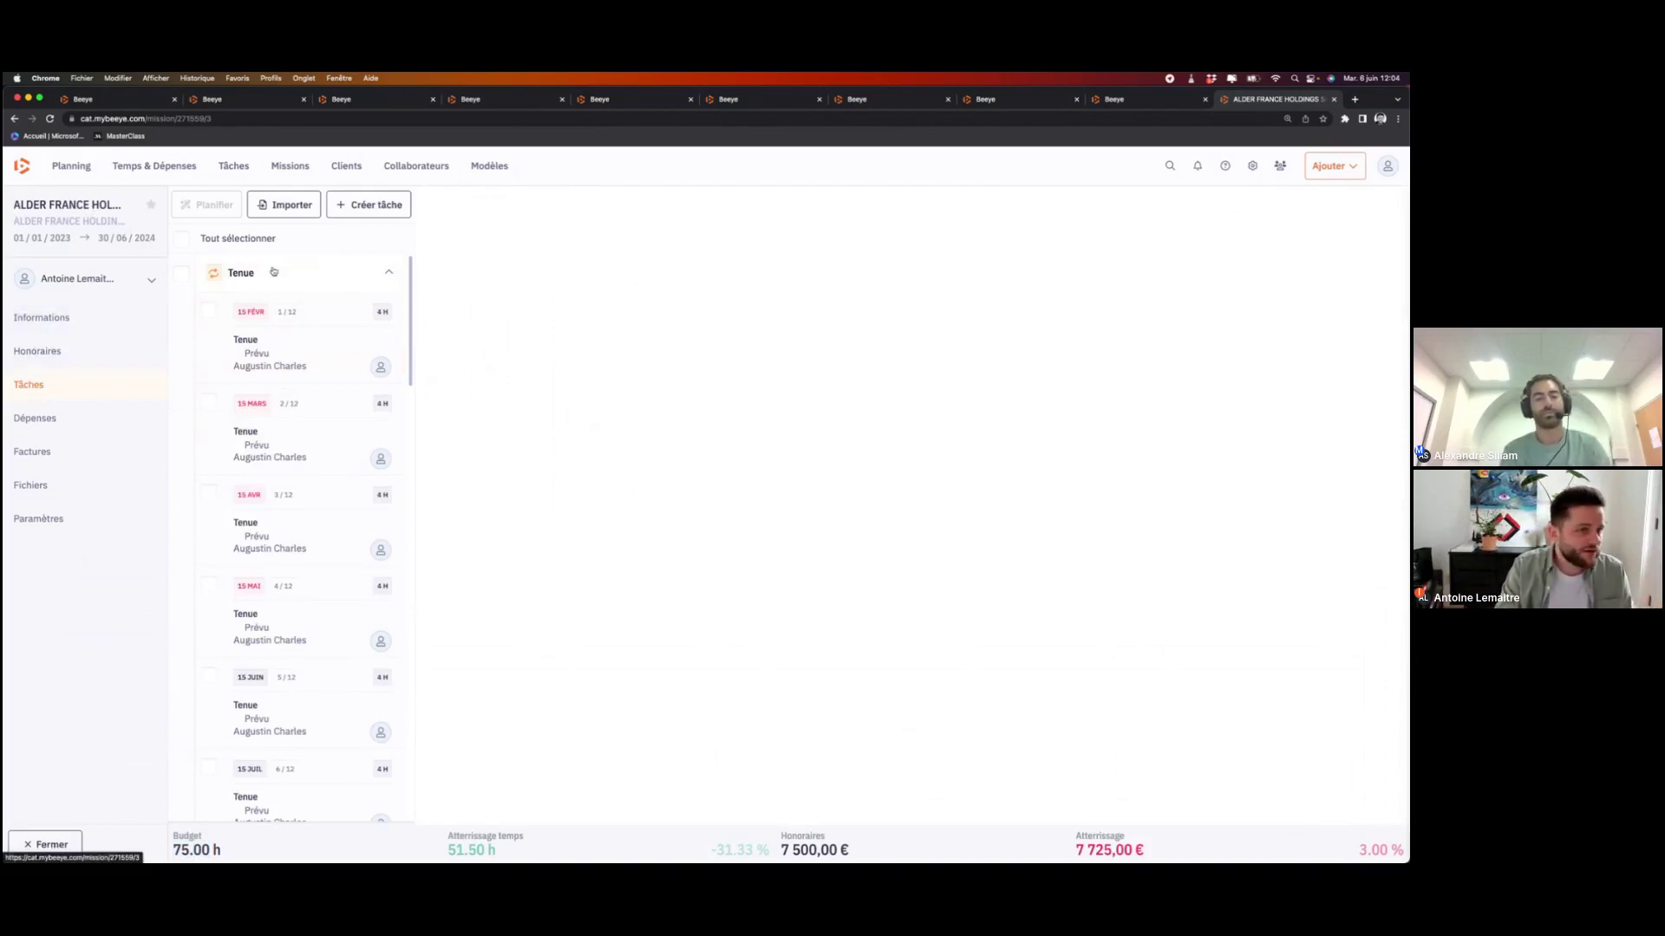
pyautogui.click(307, 272)
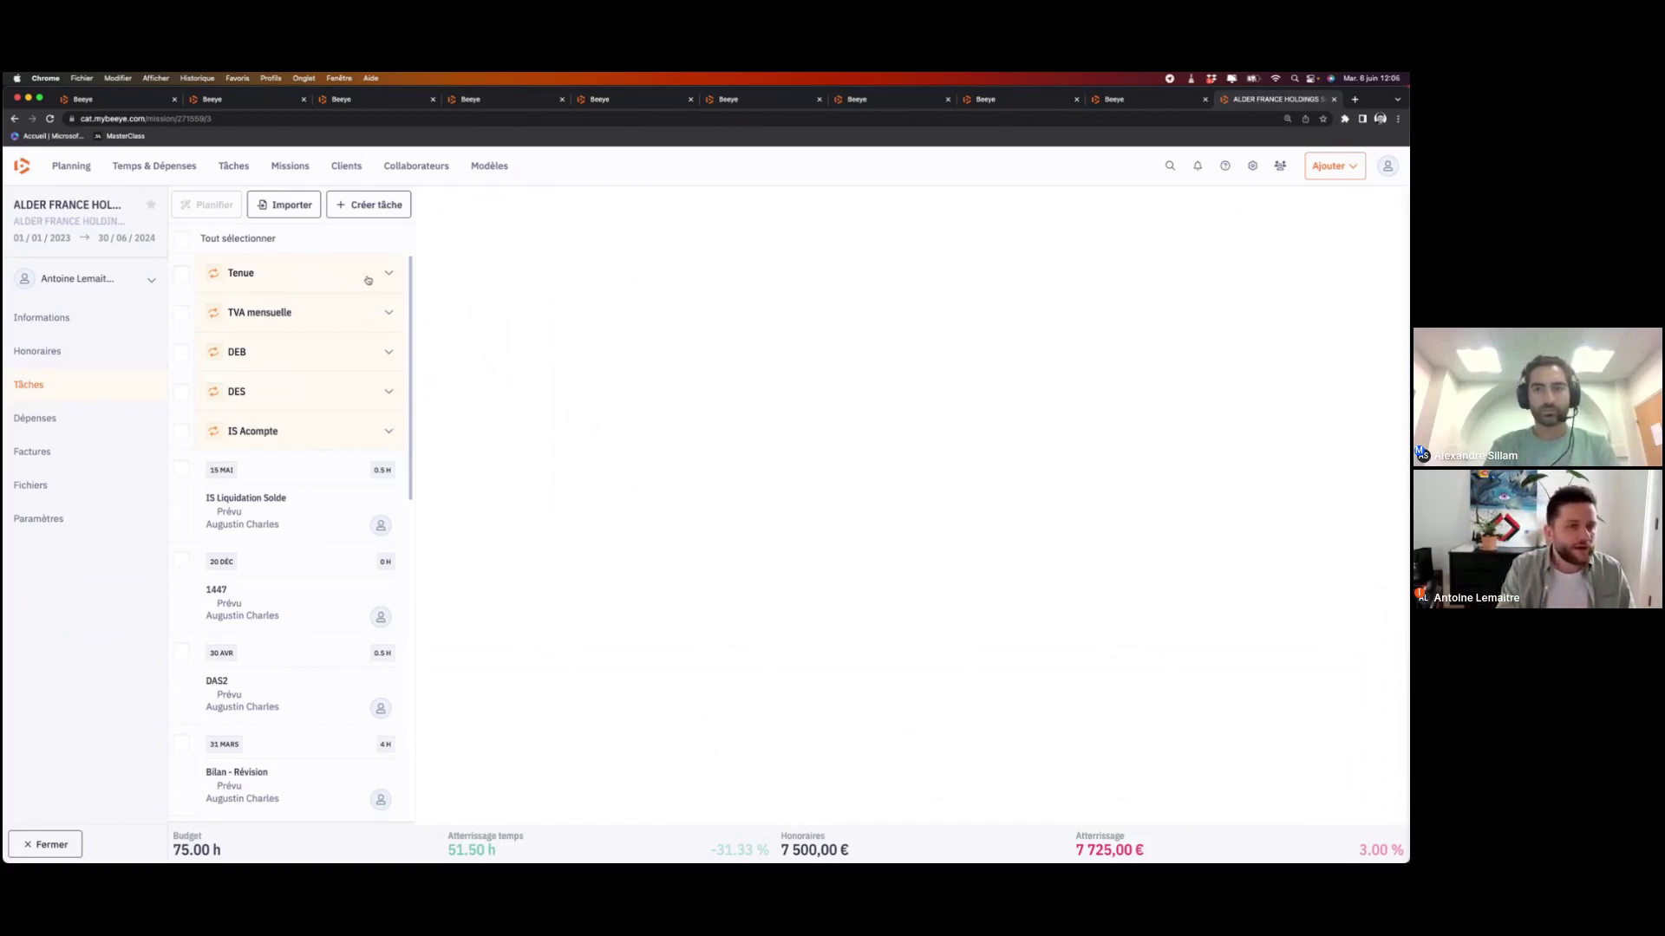
# Step: Set the budget of all 12 recurring Tenue tasks to 2 hours, save the changes and leave the tasks unselected
pyautogui.click(368, 280)
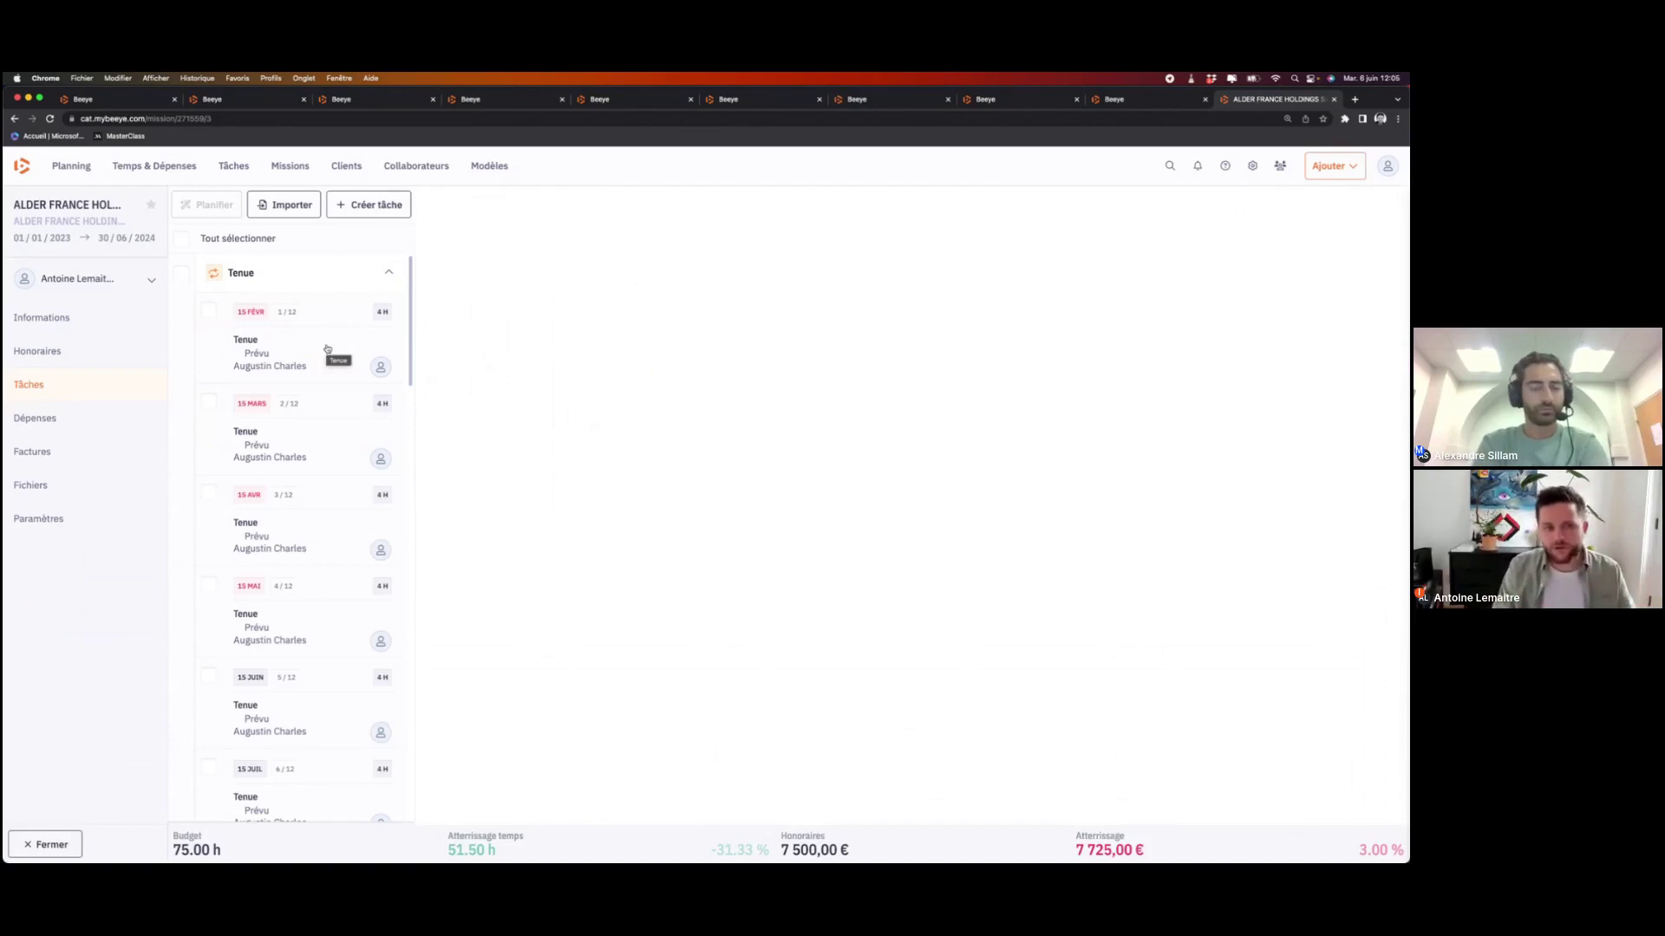
pyautogui.click(182, 276)
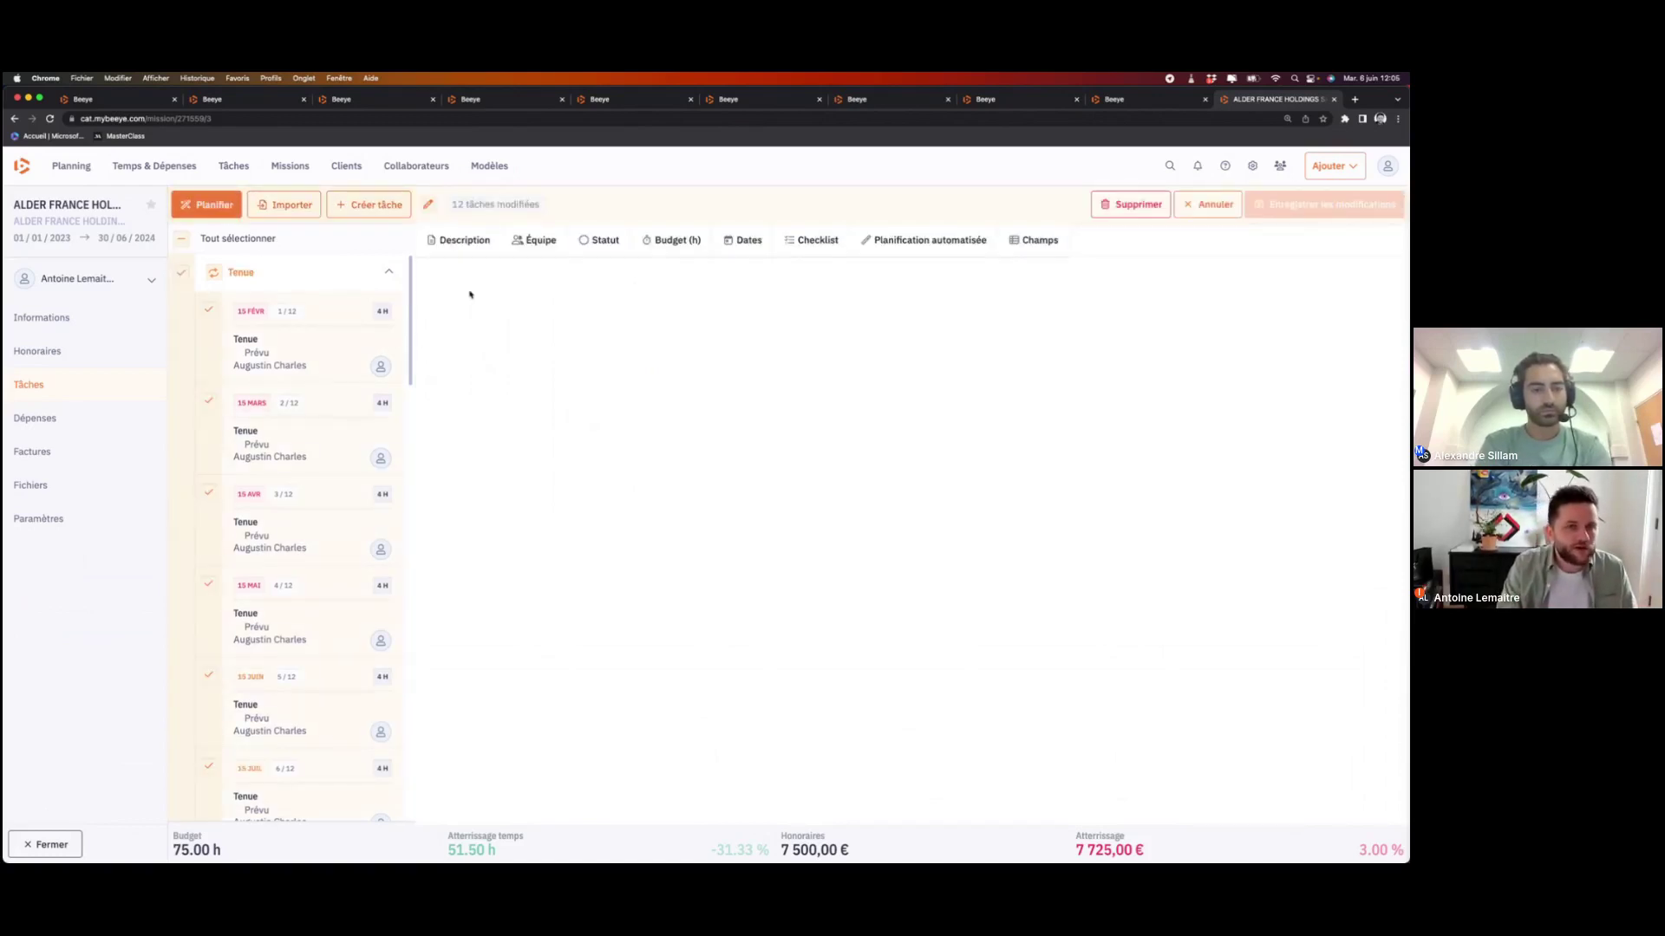
pyautogui.click(658, 244)
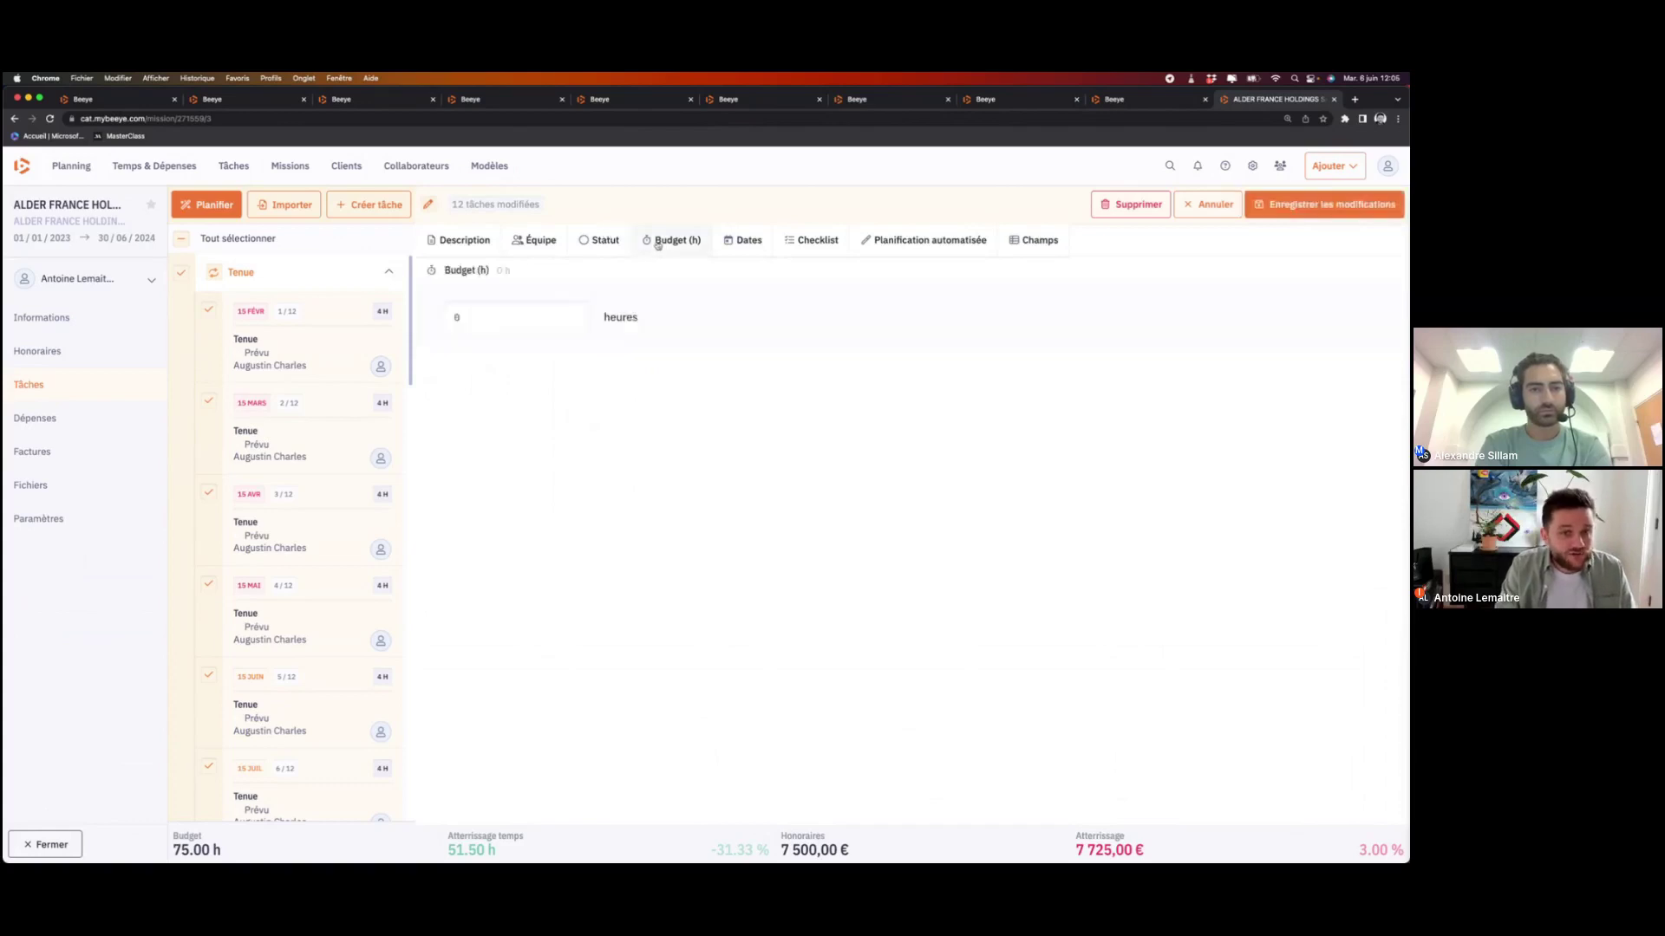
pyautogui.click(510, 311)
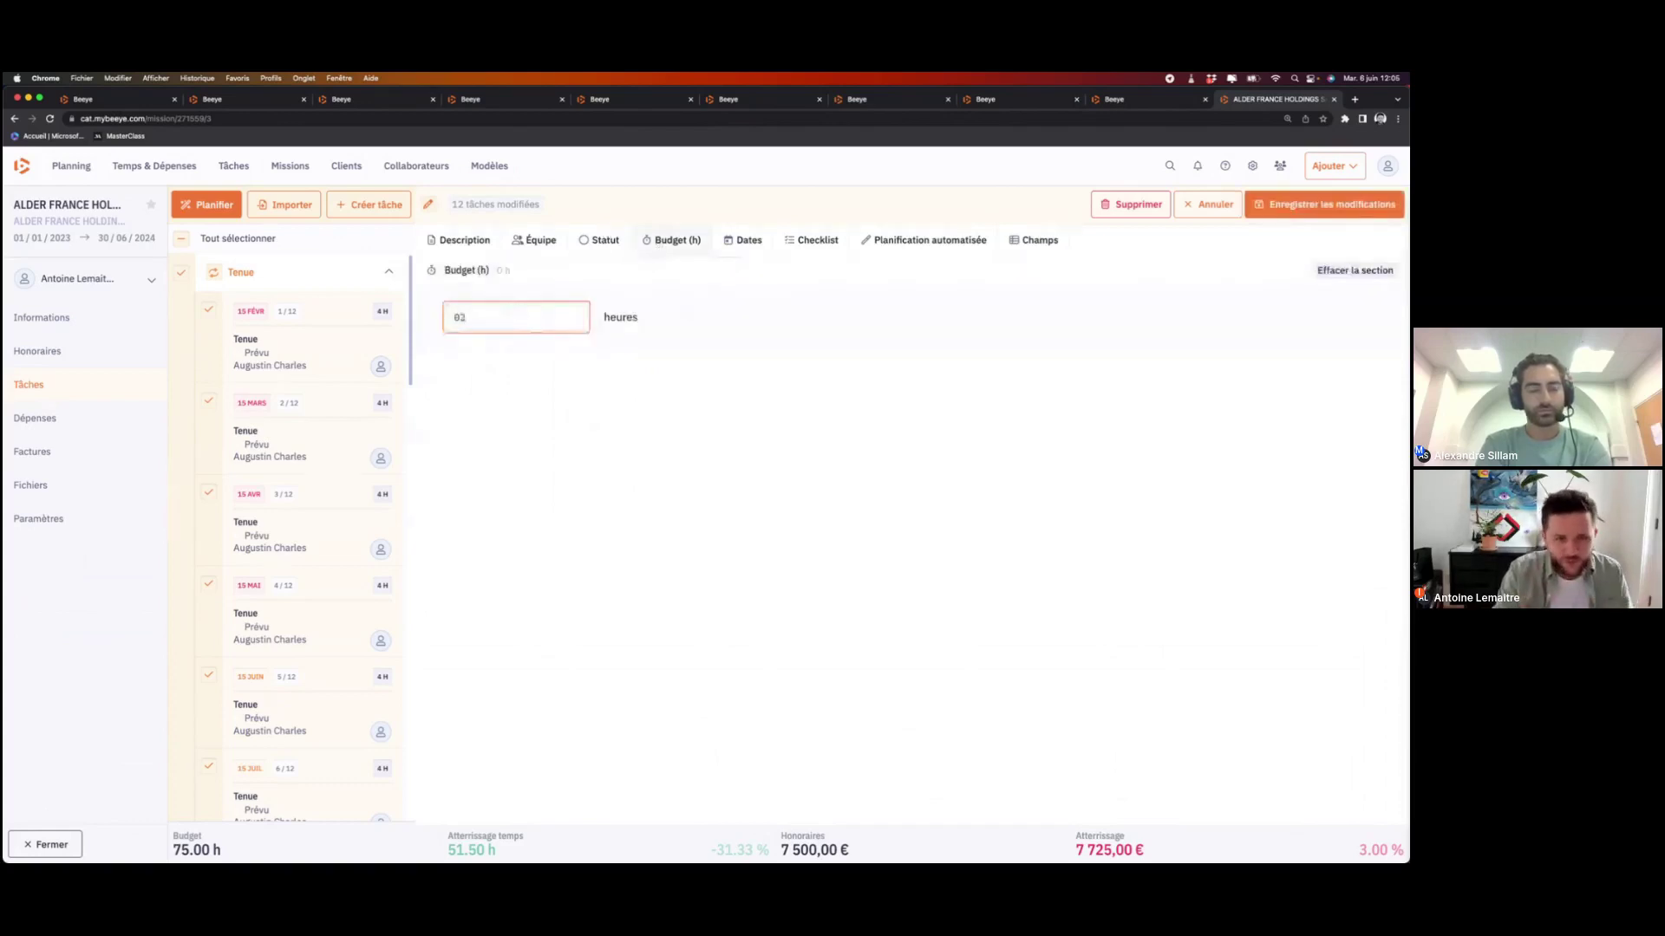
pyautogui.press('BackSpace')
pyautogui.press('BackSpace')
pyautogui.write('2')
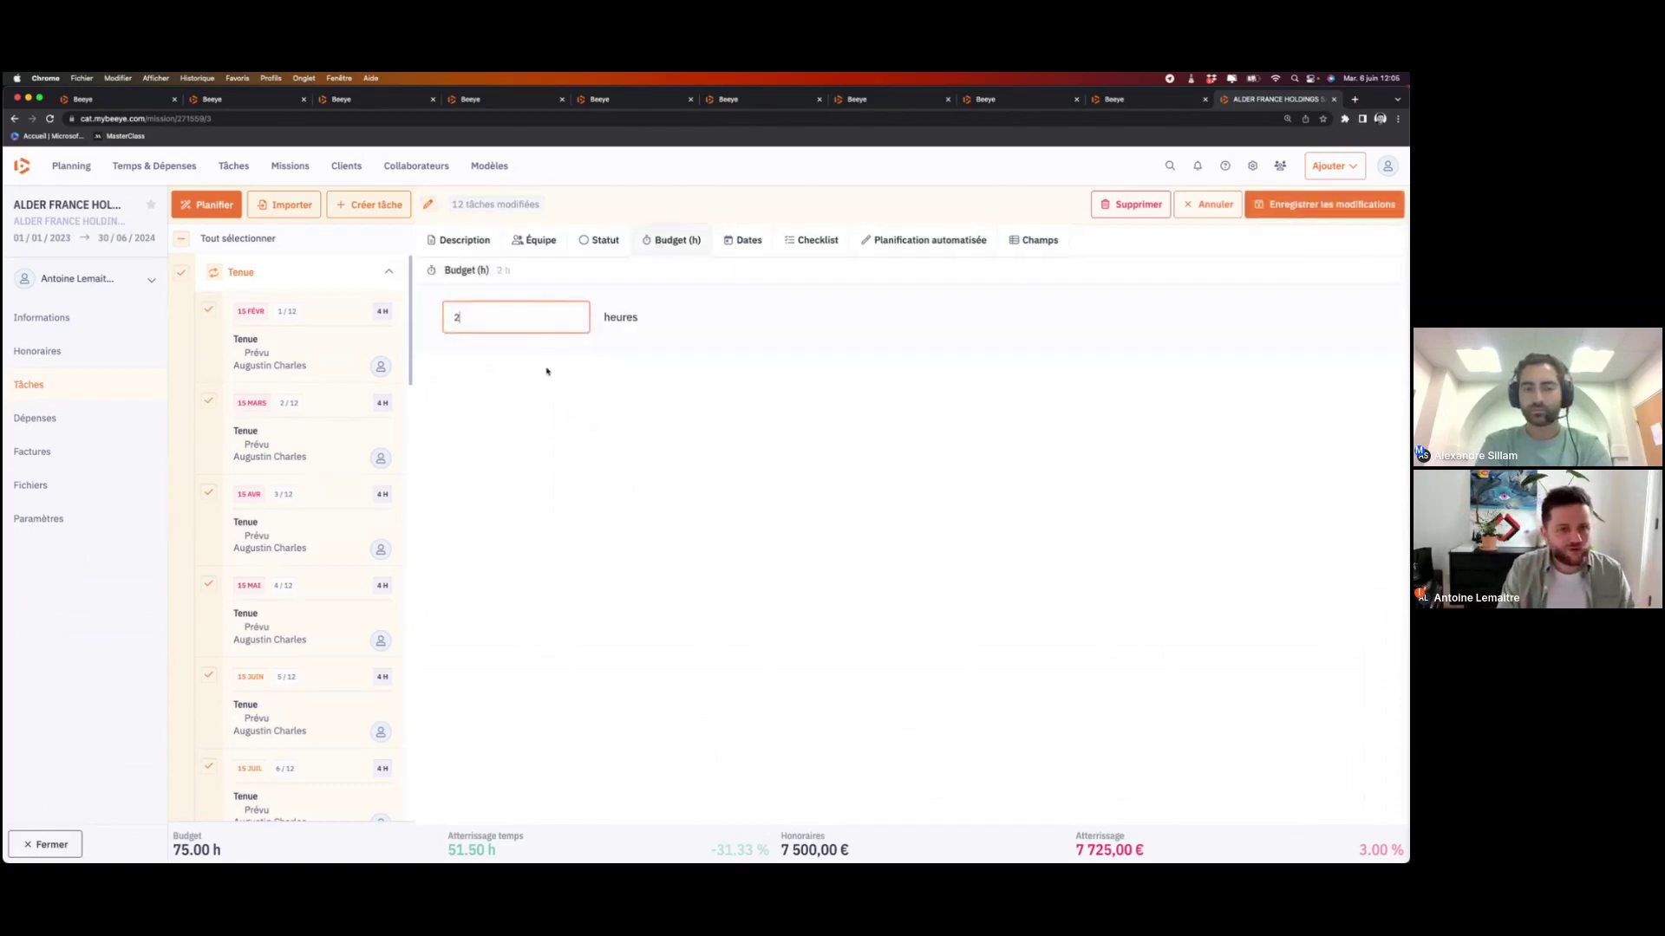
pyautogui.click(1257, 202)
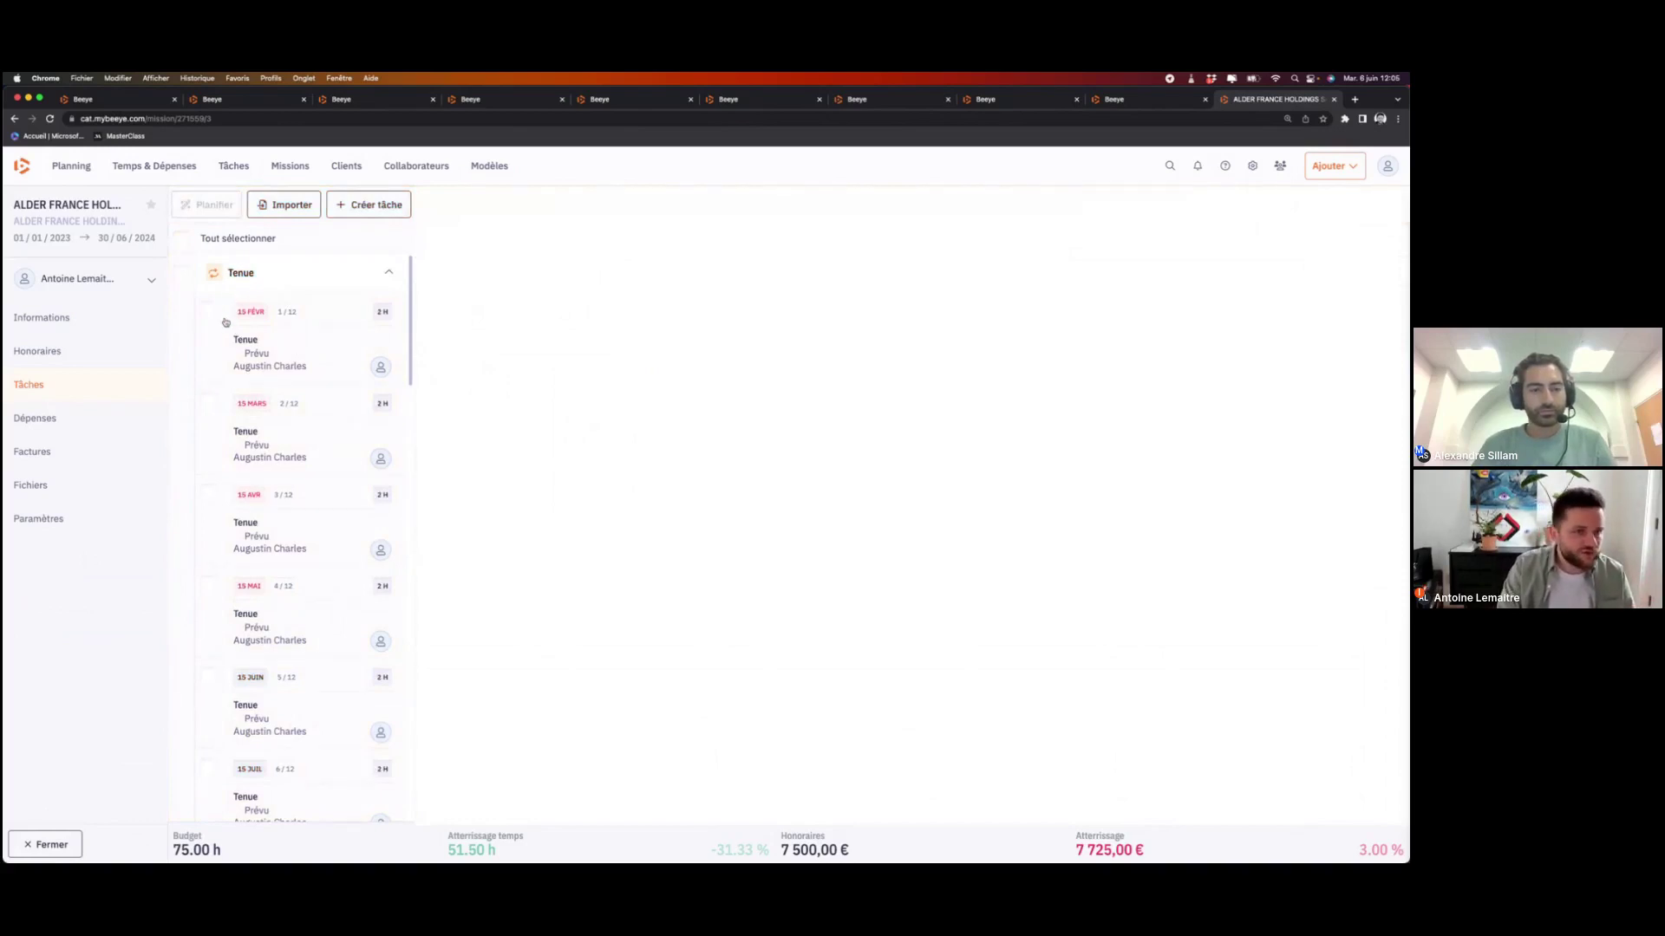
pyautogui.click(189, 277)
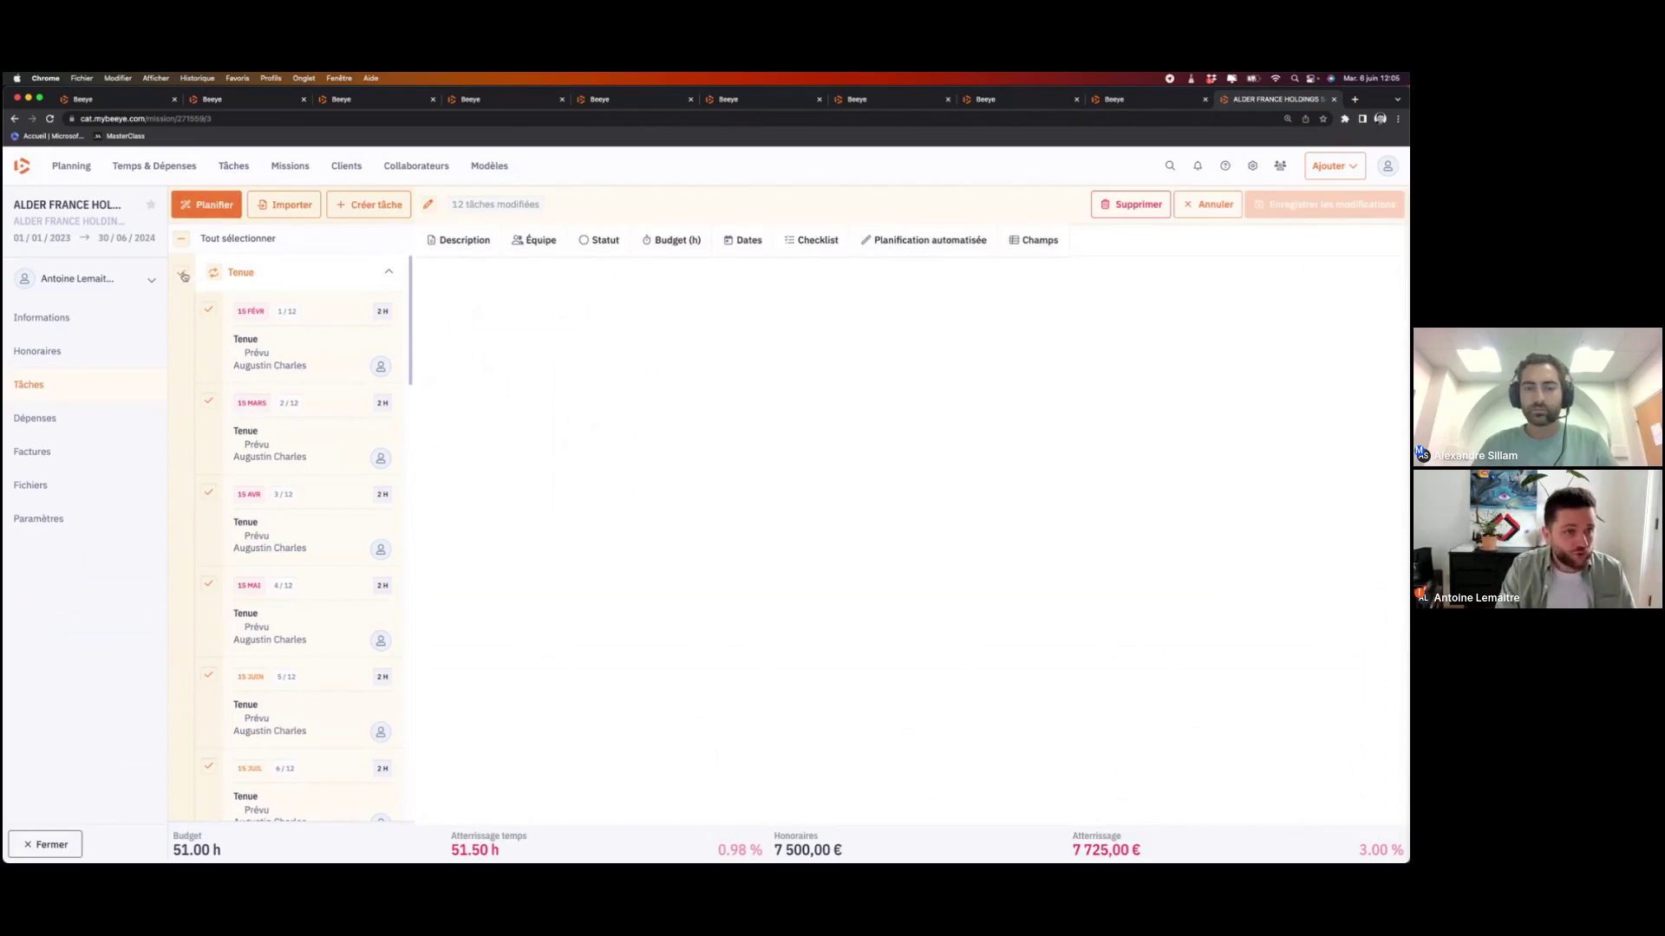
pyautogui.click(184, 277)
# Step: Open the team section of the 15 February Tenue task and browse the collaborators assignable by Profil
pyautogui.click(321, 312)
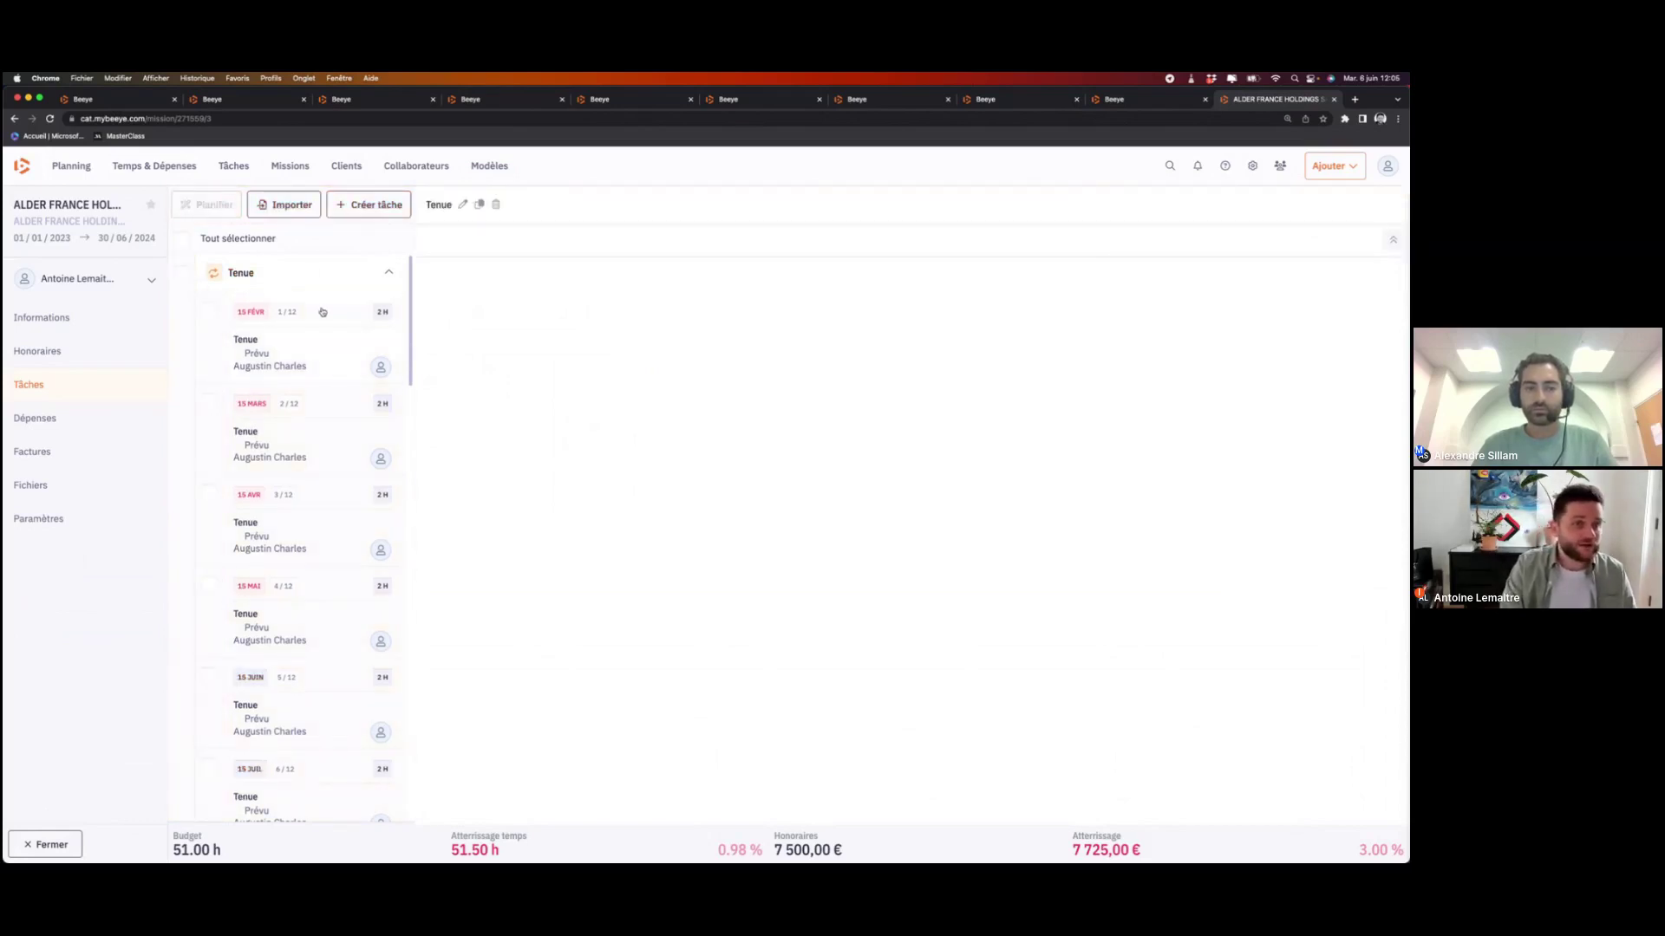
pyautogui.click(498, 298)
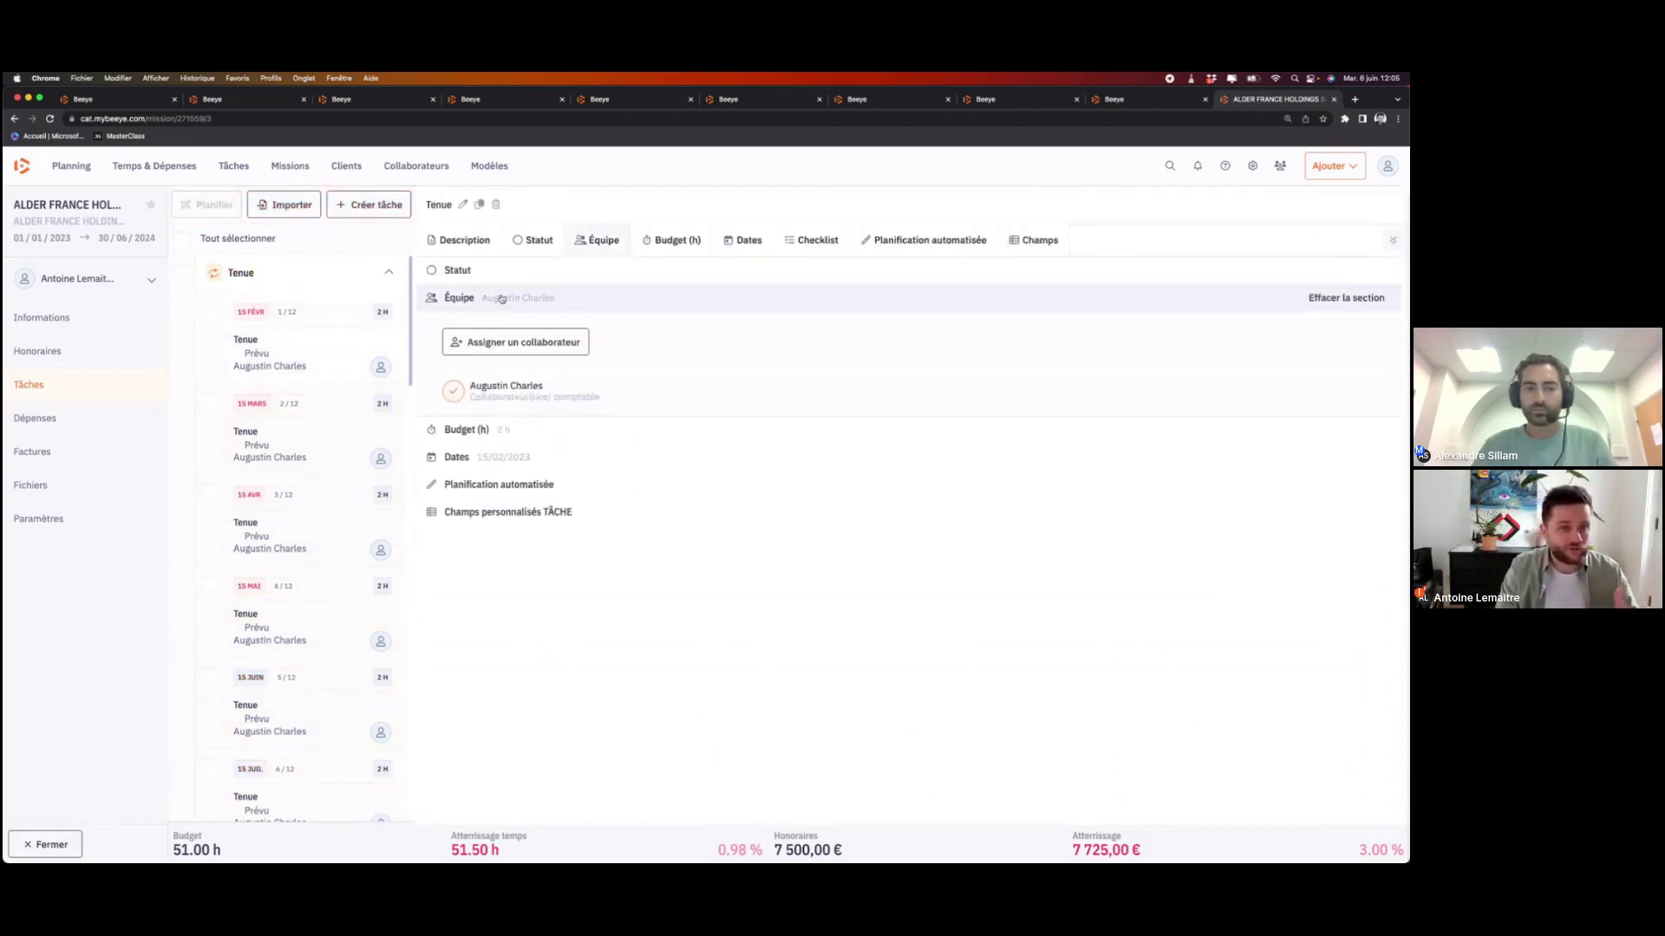
pyautogui.click(504, 352)
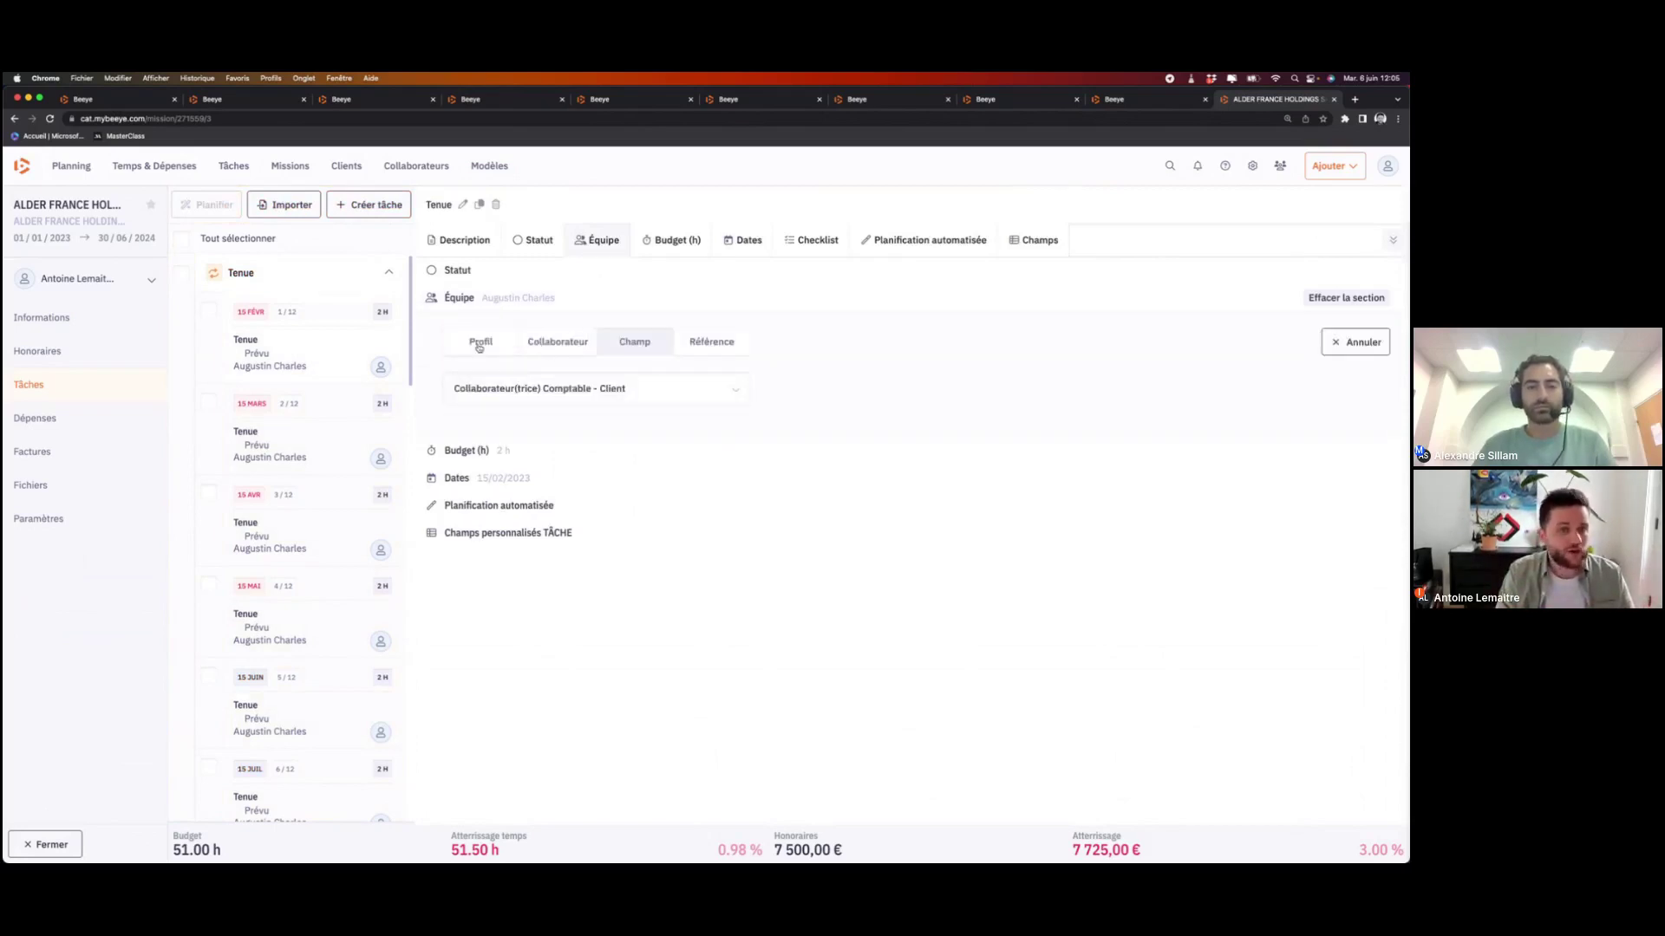
pyautogui.click(479, 346)
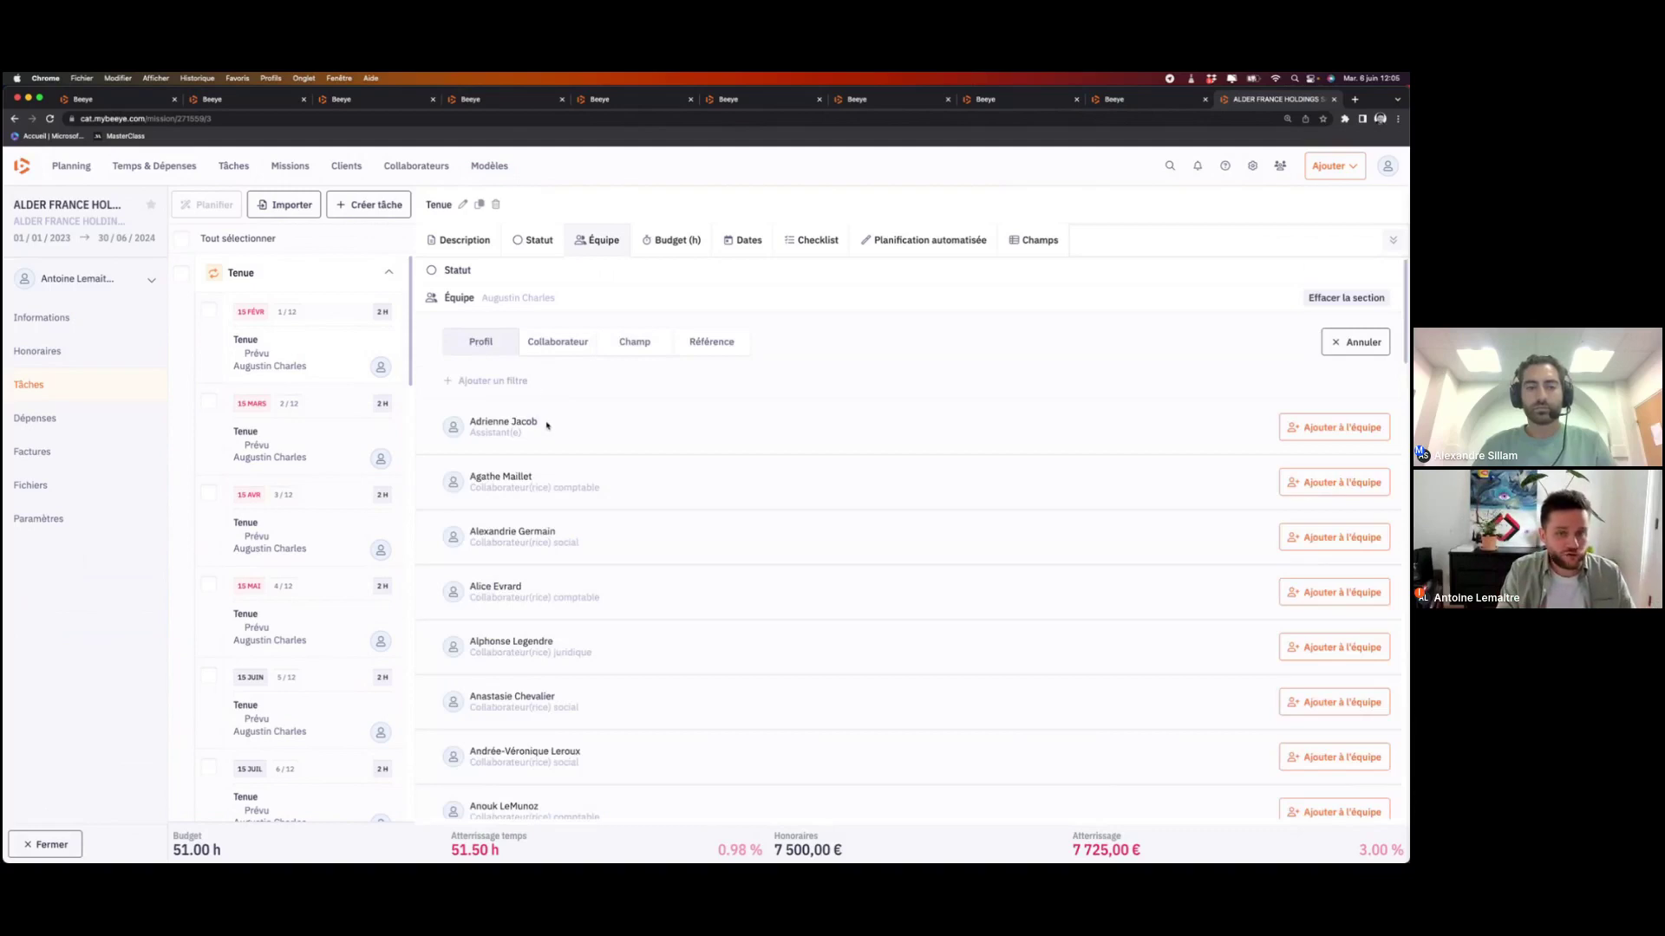
pyautogui.scroll(-5, 610, 535)
pyautogui.scroll(4, 610, 535)
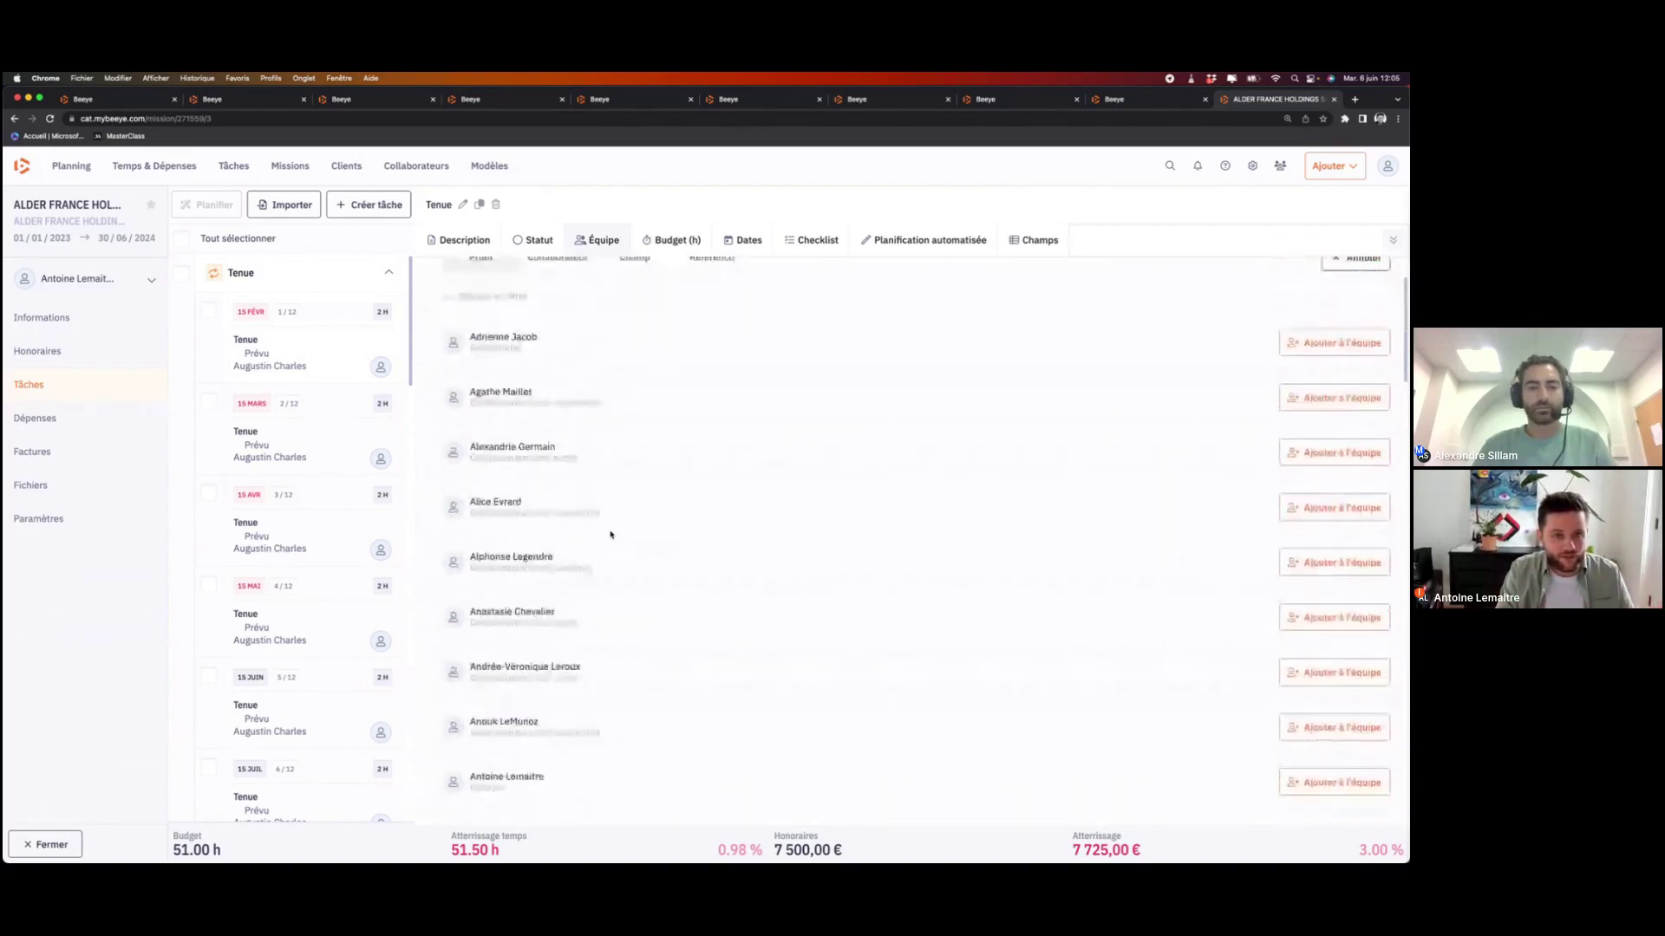
pyautogui.scroll(2, 611, 535)
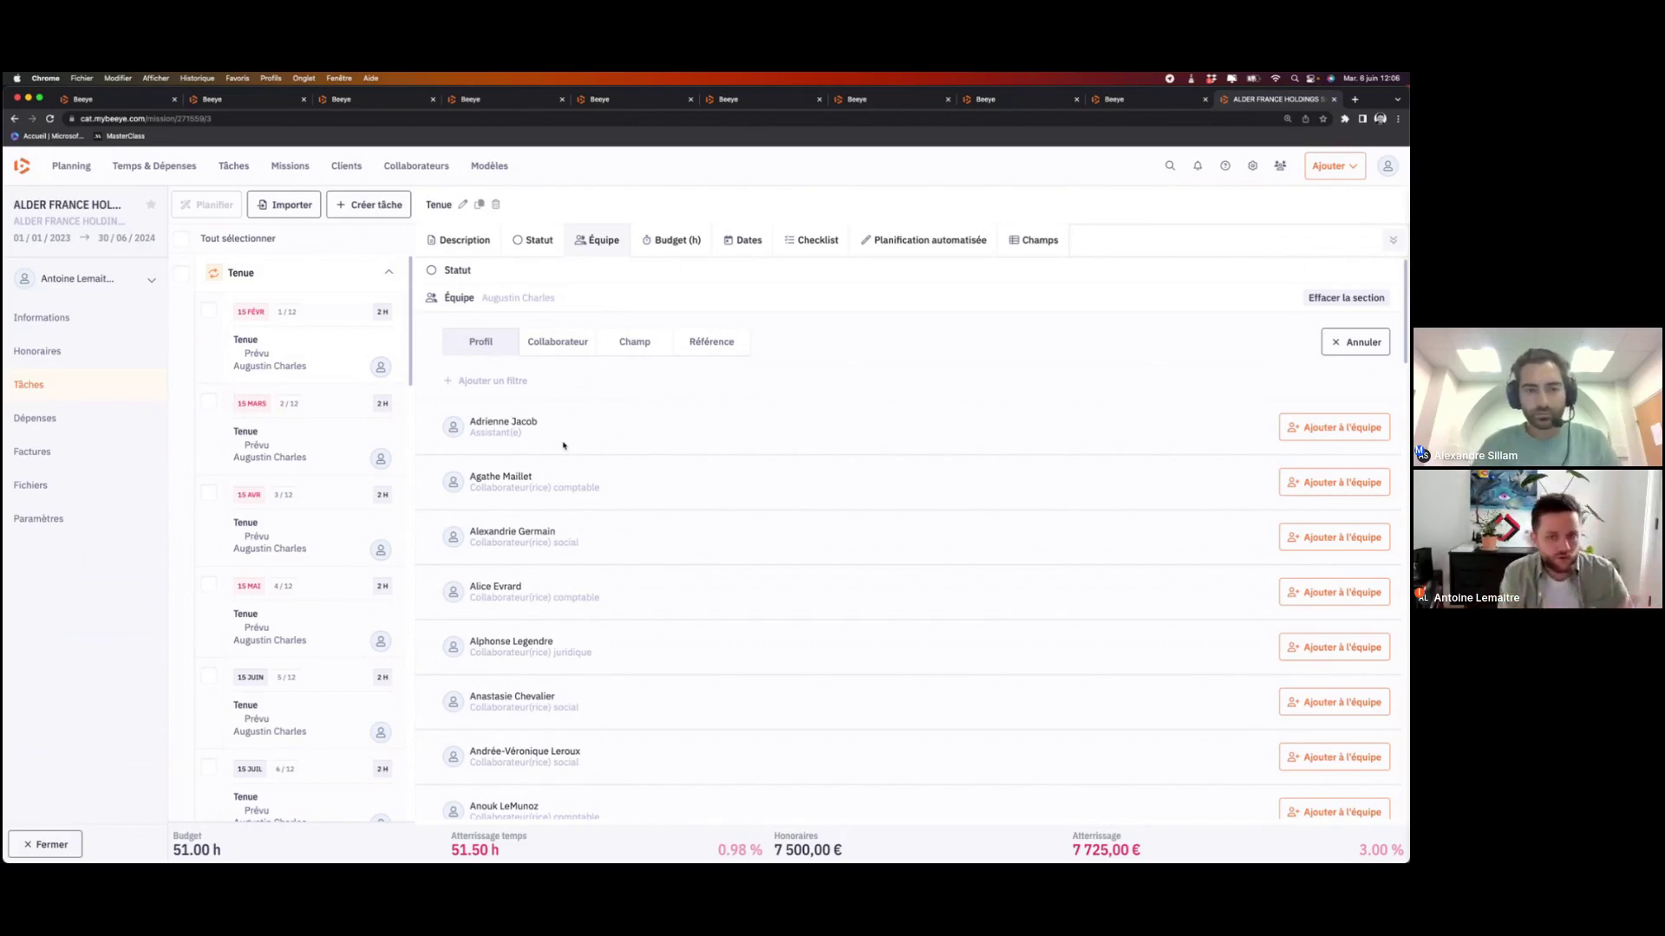
# Step: Select all of the mission's tasks and plan them with late-task planning switched off
pyautogui.click(386, 275)
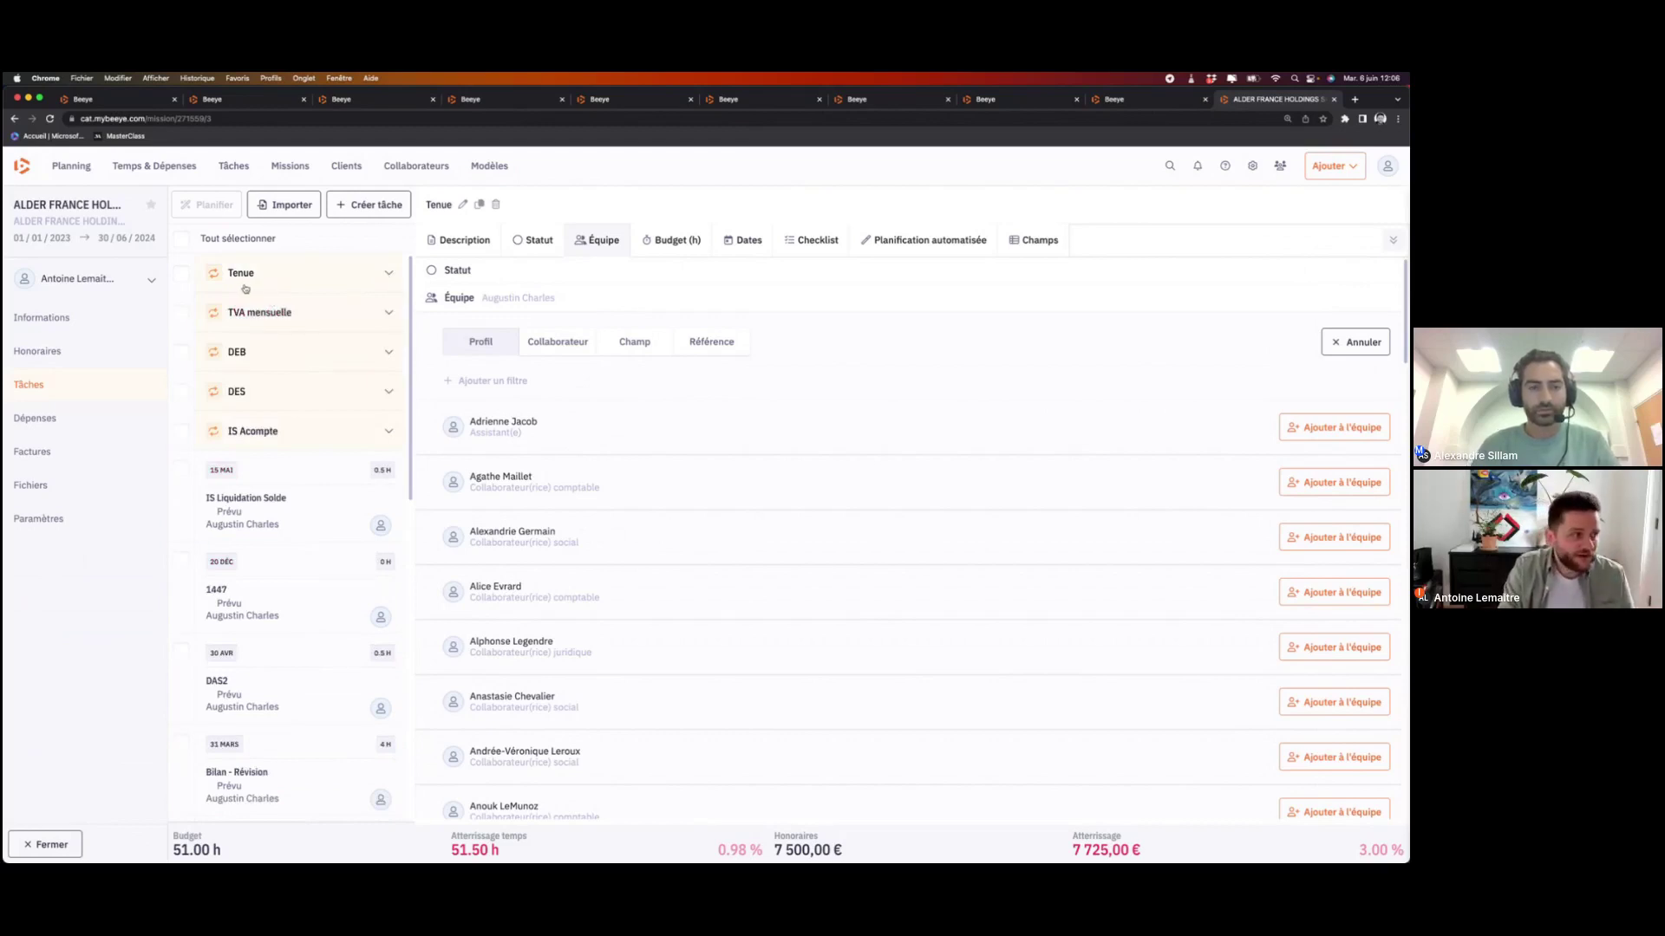
pyautogui.click(182, 242)
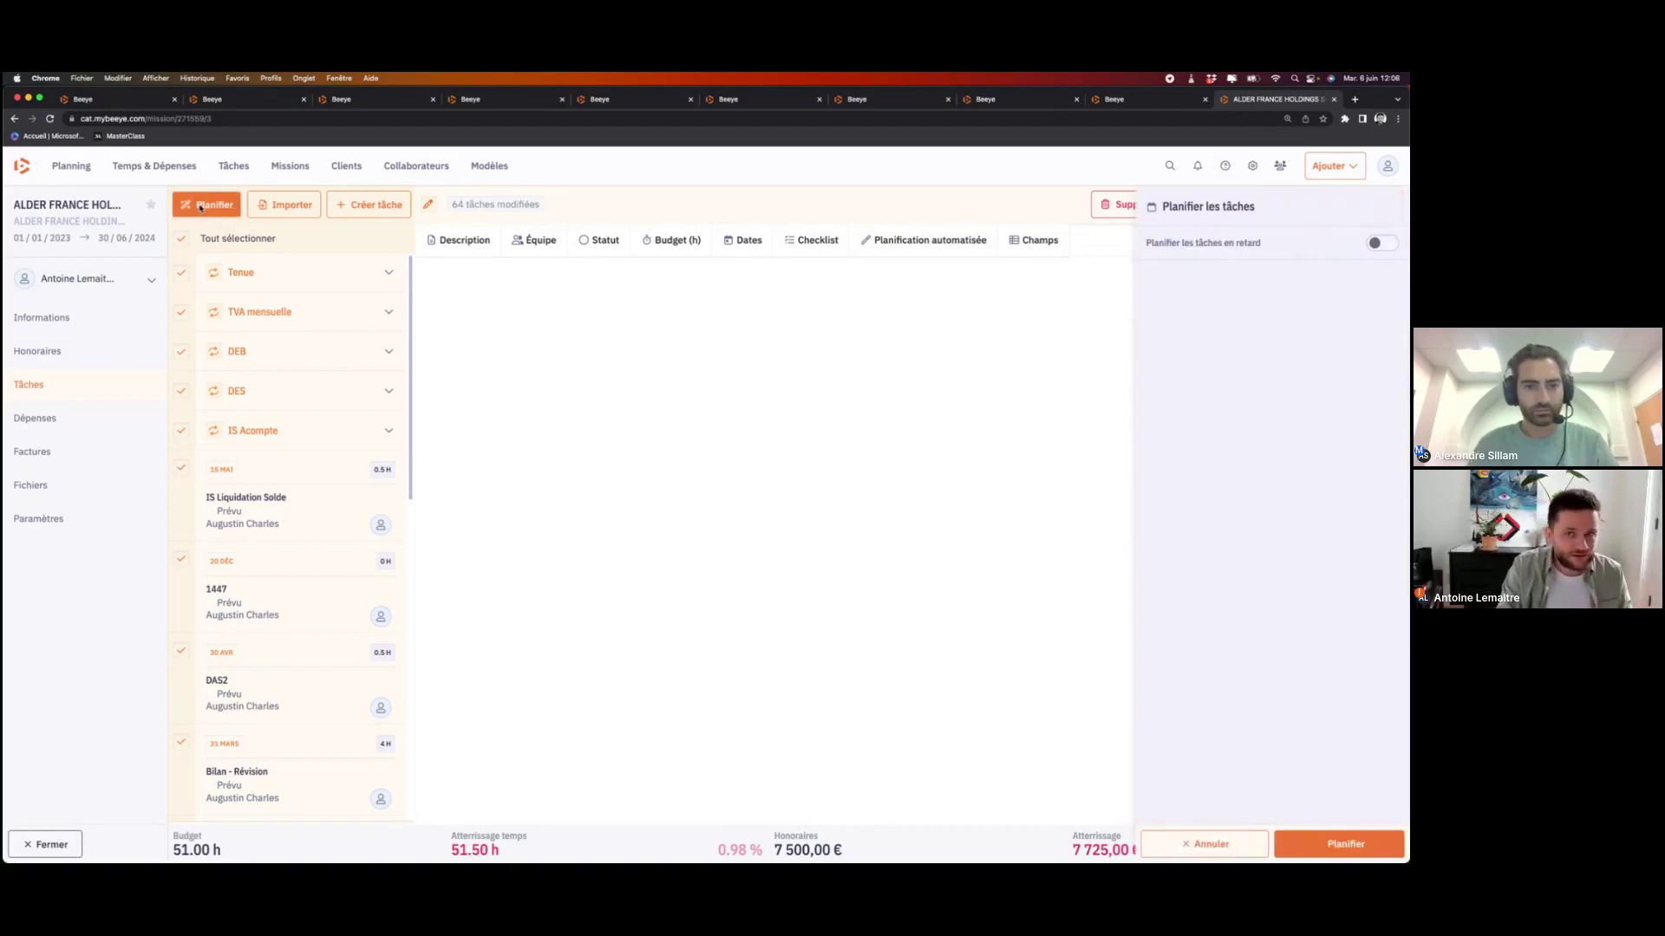
pyautogui.click(1348, 845)
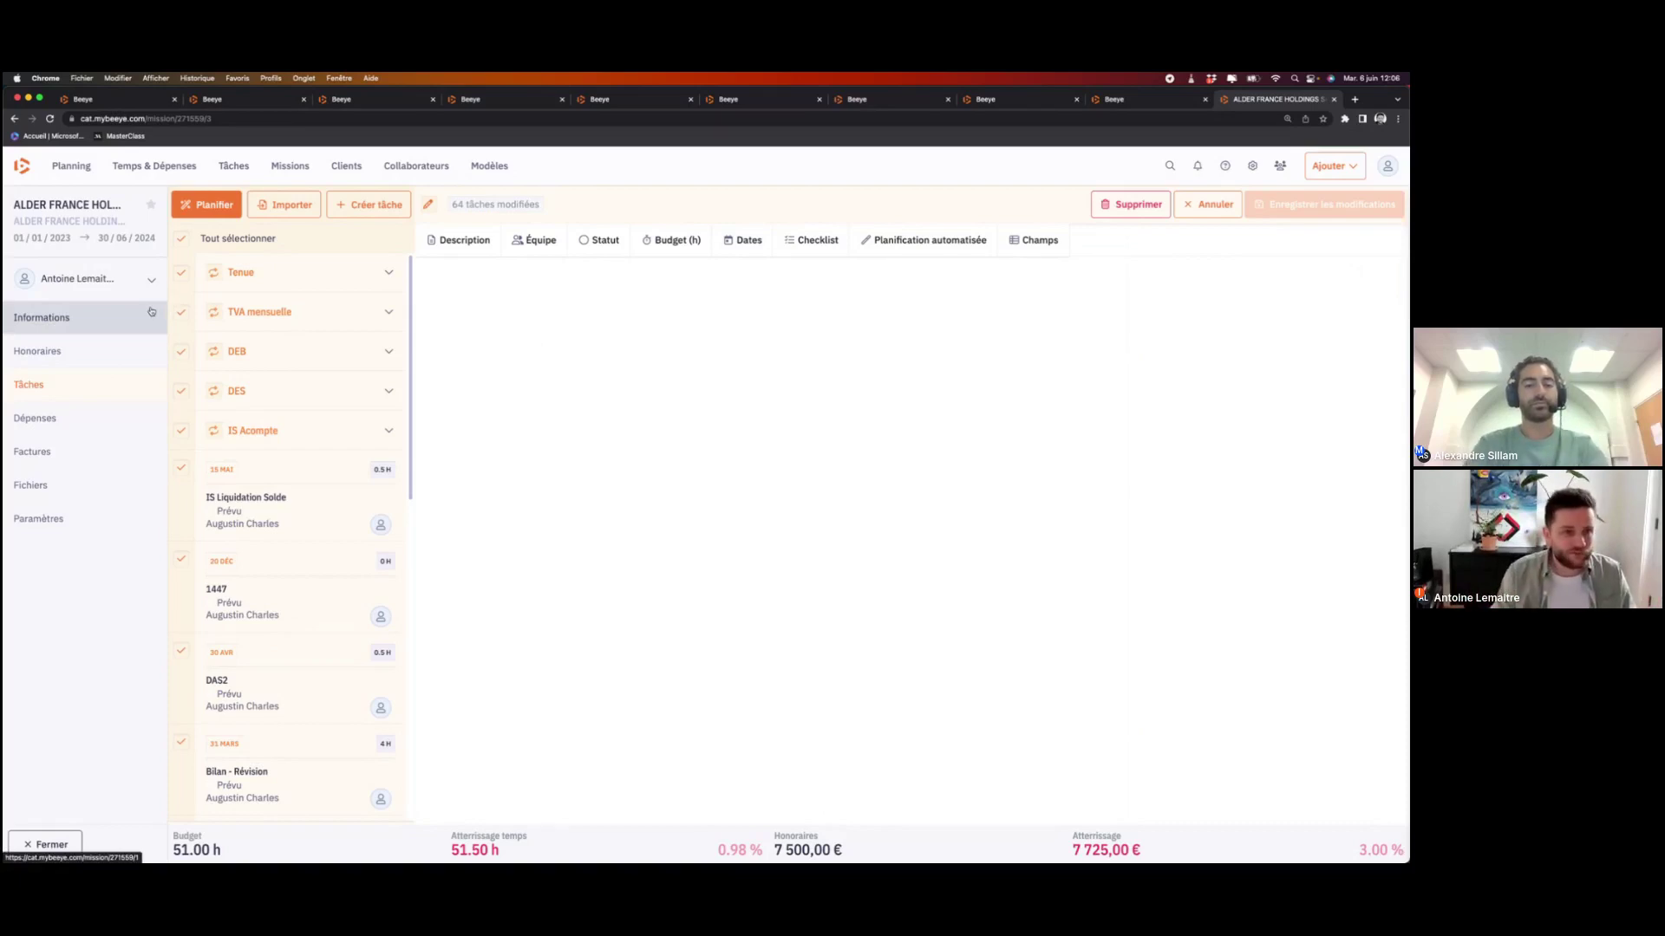
# Step: Recheck the mission's Honoraires amount under Informations, then return to Tâches and expand the Tenue series
pyautogui.click(111, 315)
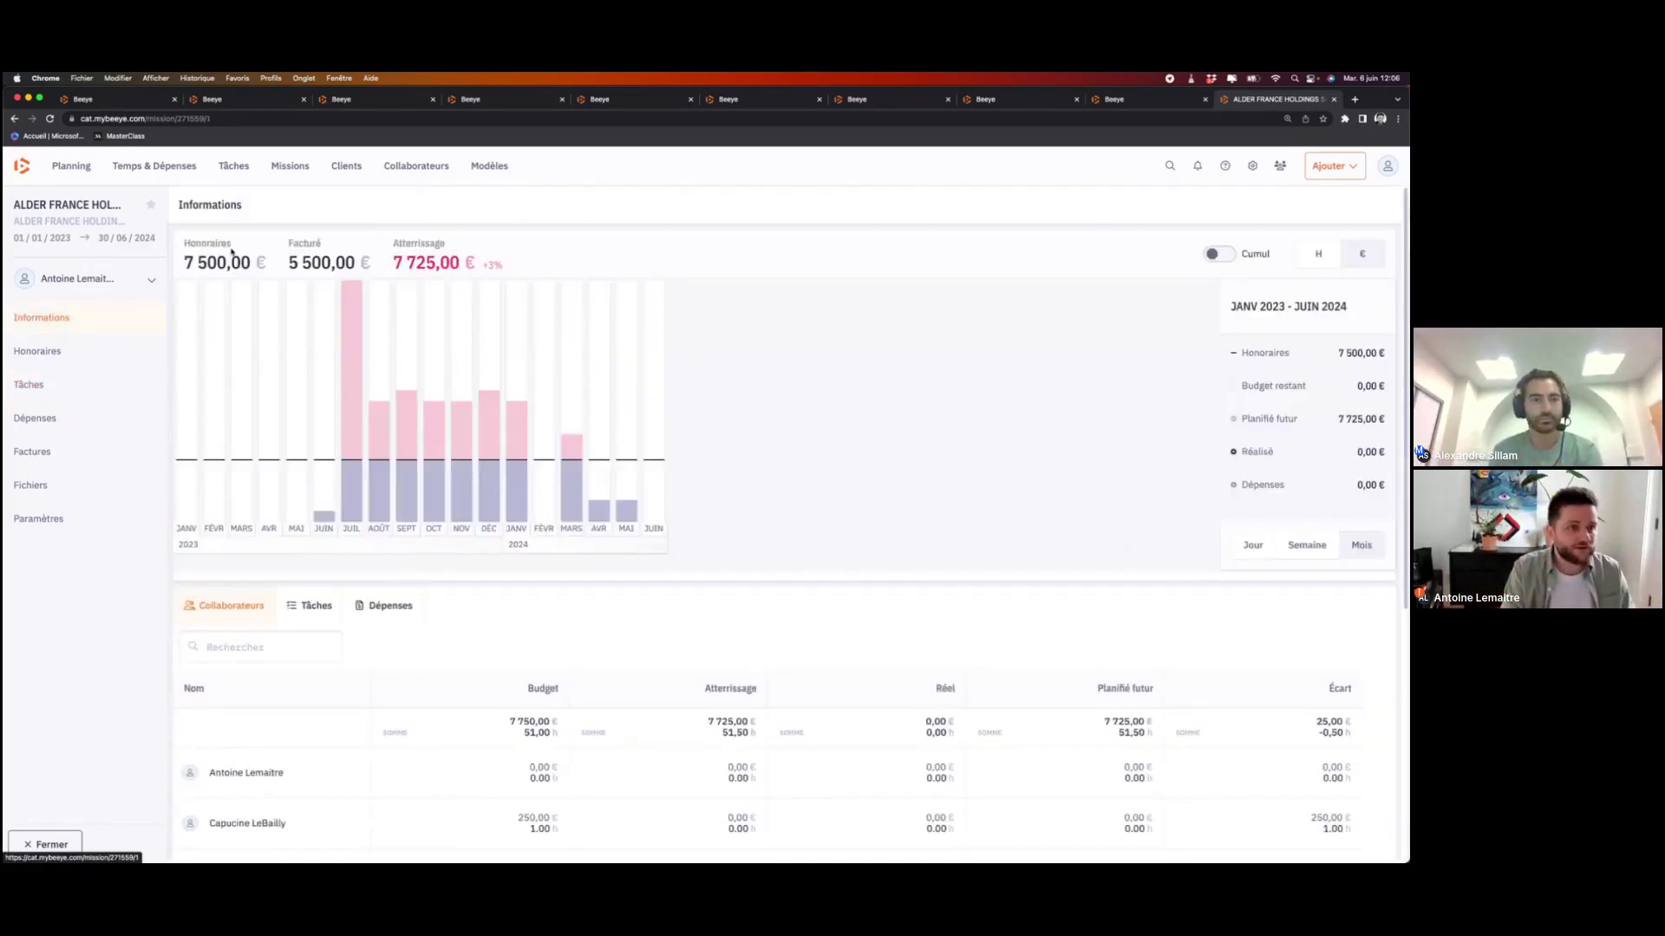
pyautogui.moveTo(185, 262); pyautogui.dragTo(251, 262)
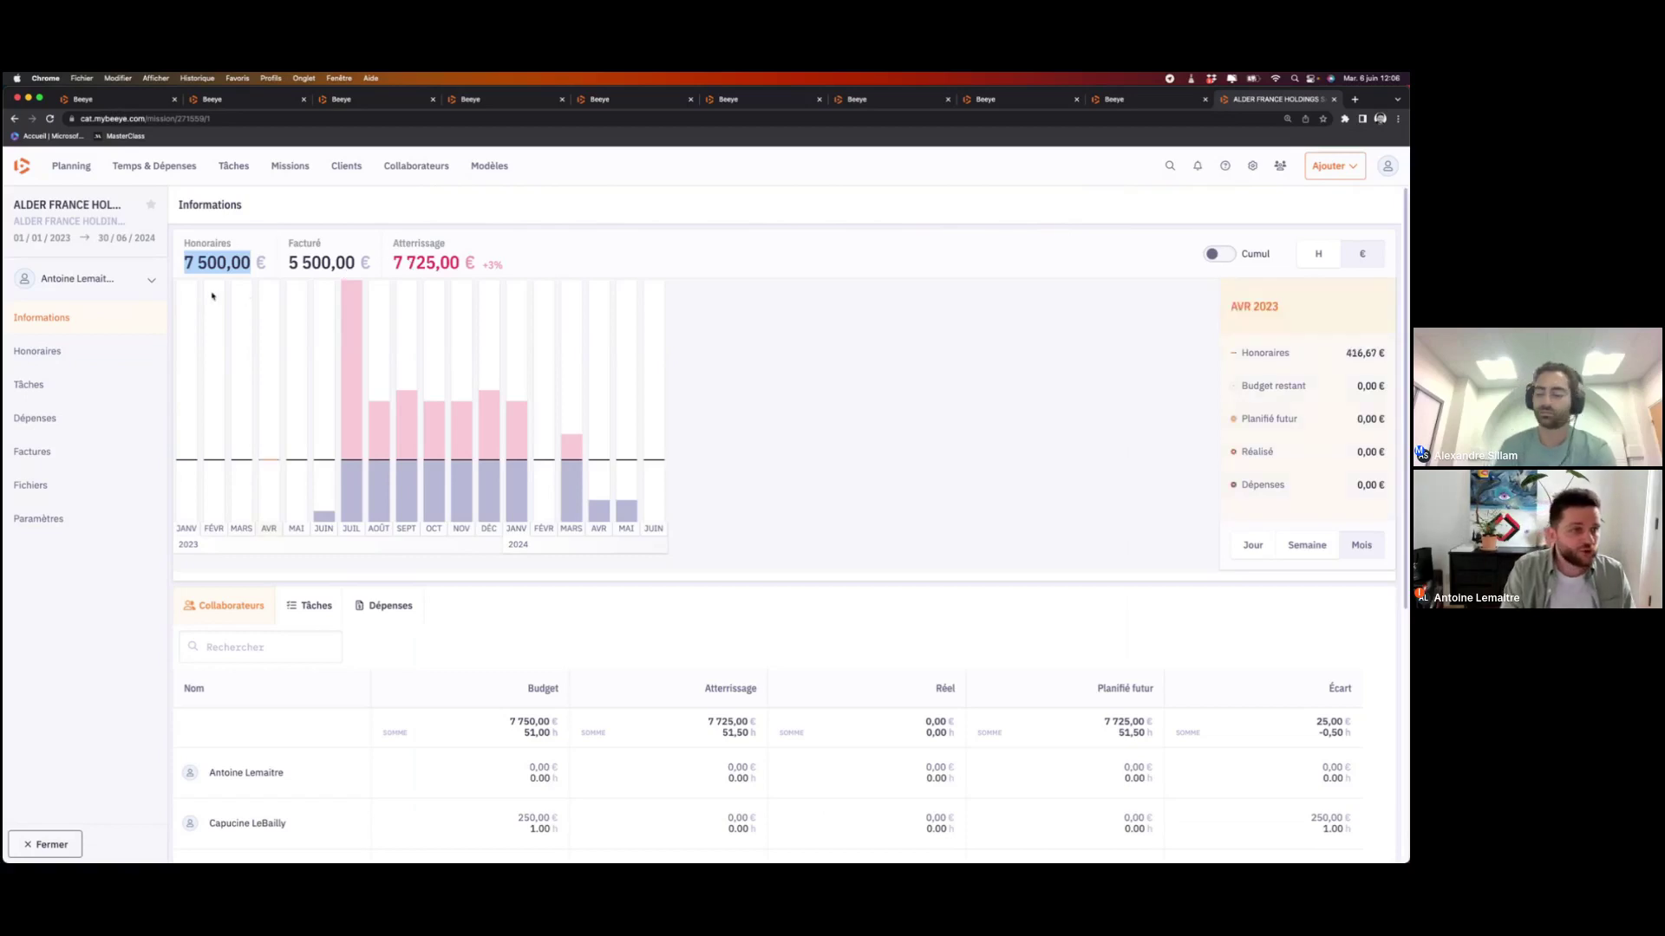
pyautogui.click(26, 392)
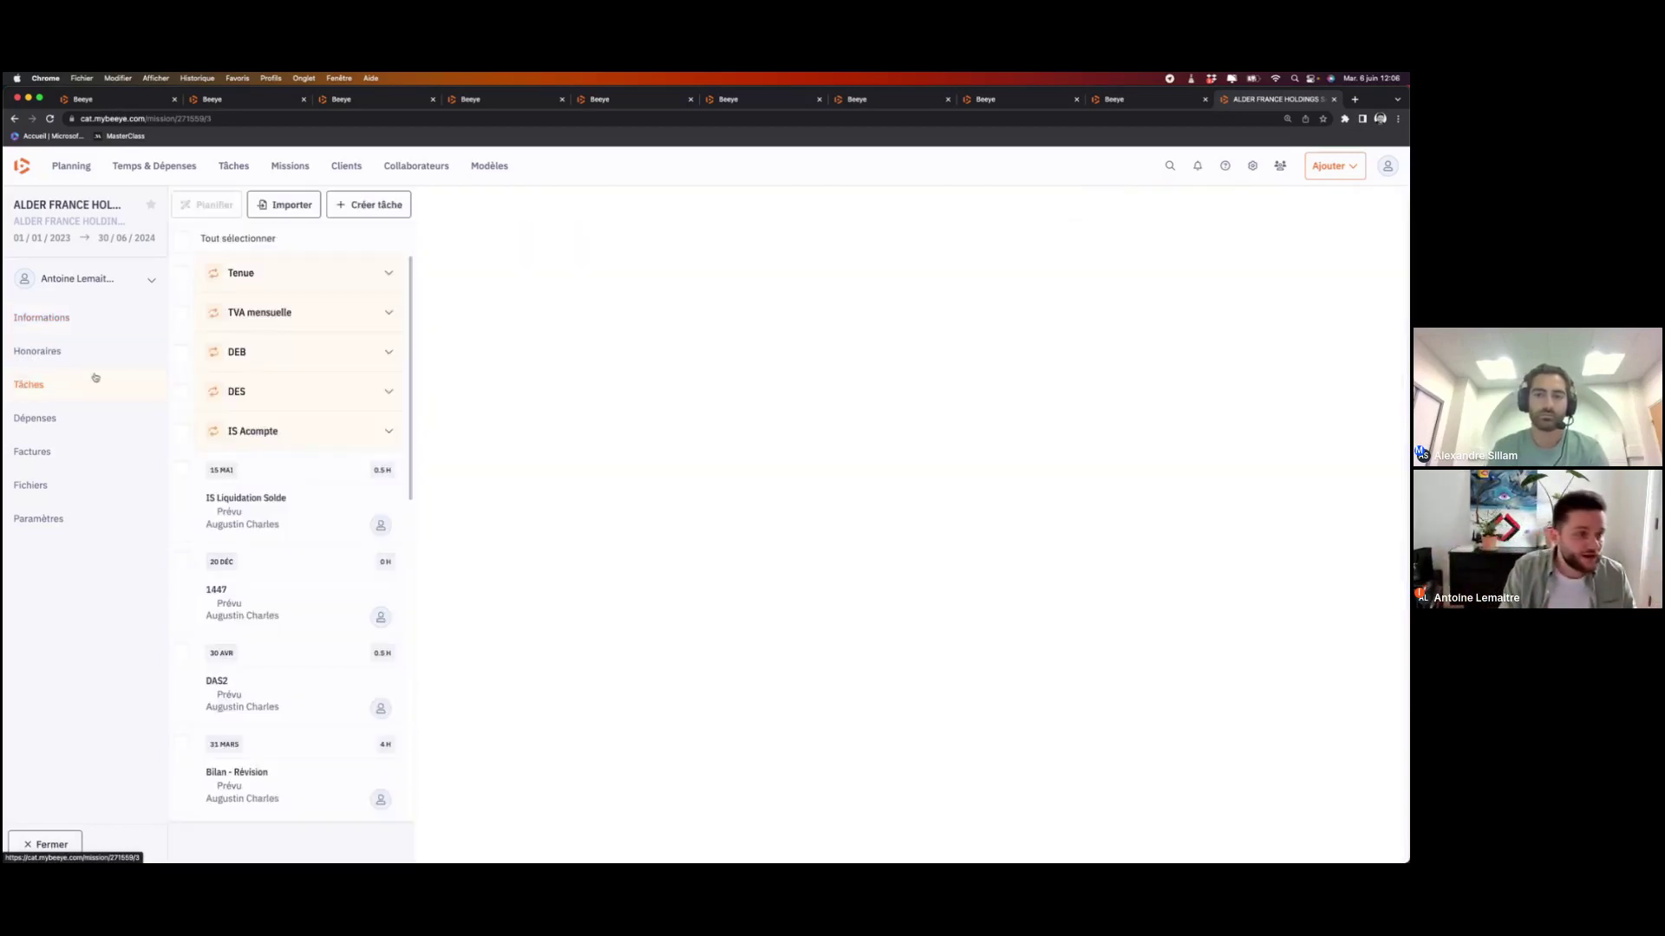
pyautogui.click(338, 271)
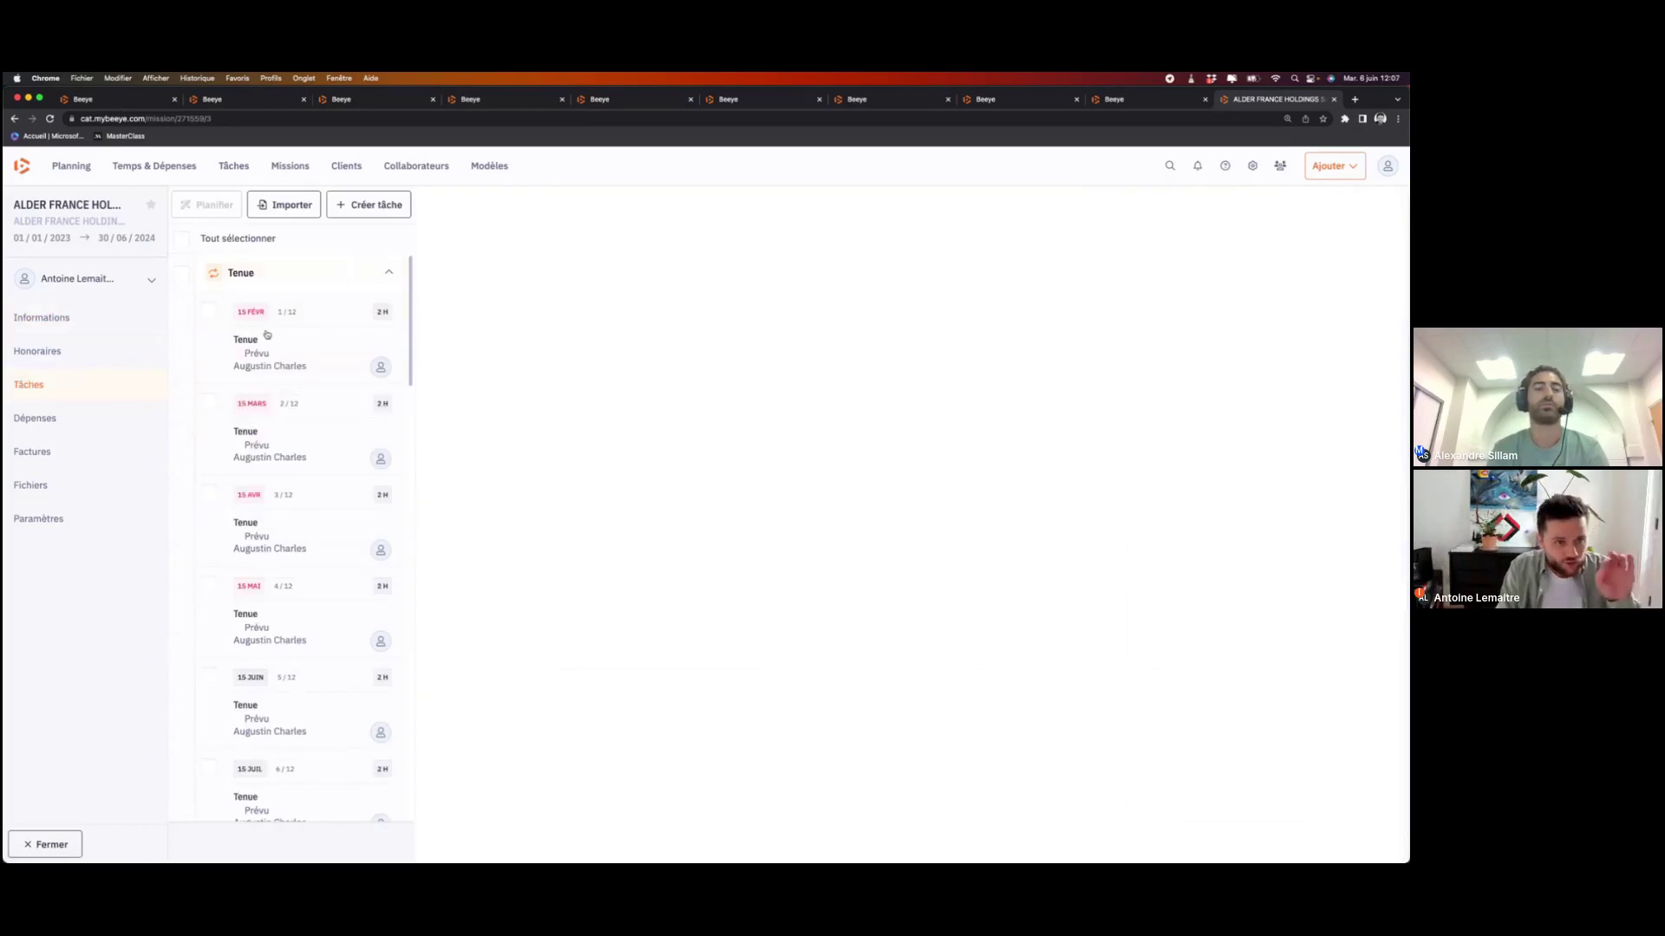